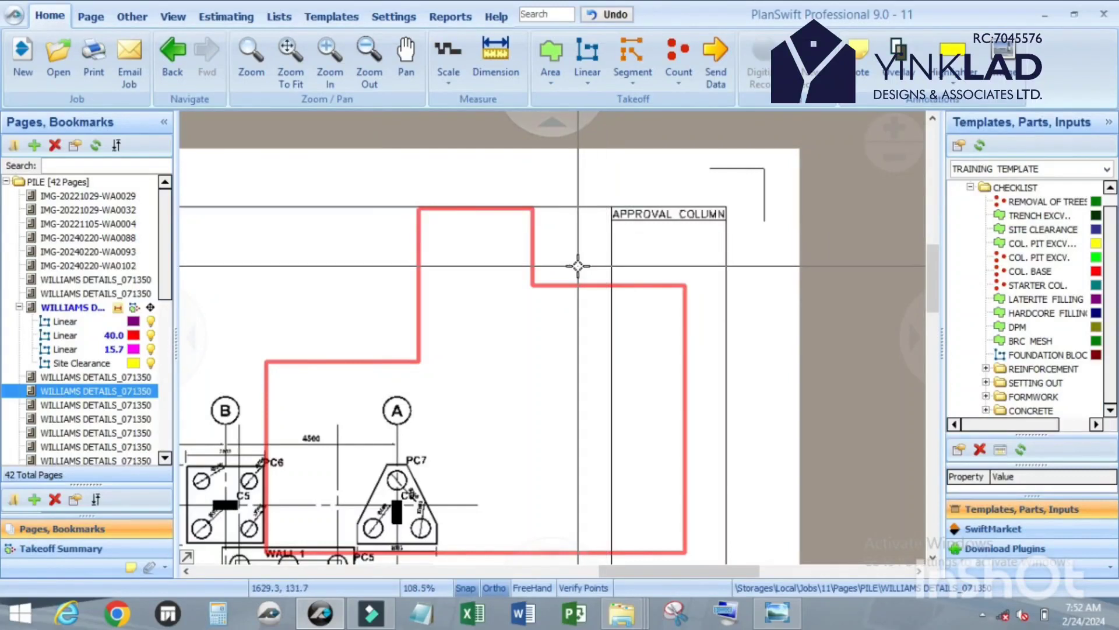
- Measure the 0.894 M vertical and 0.984 M horizontal offsets from the red outline's corner
scroll(578, 252, "up", 1)
scroll(579, 252, "up", 1)
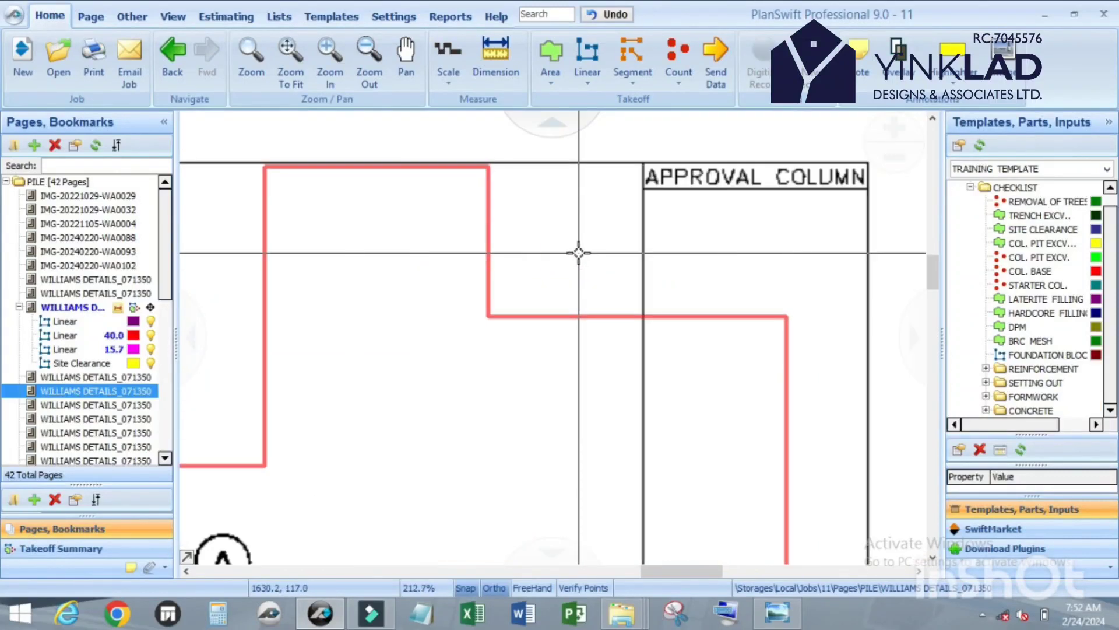
scroll(527, 269, "down", 1)
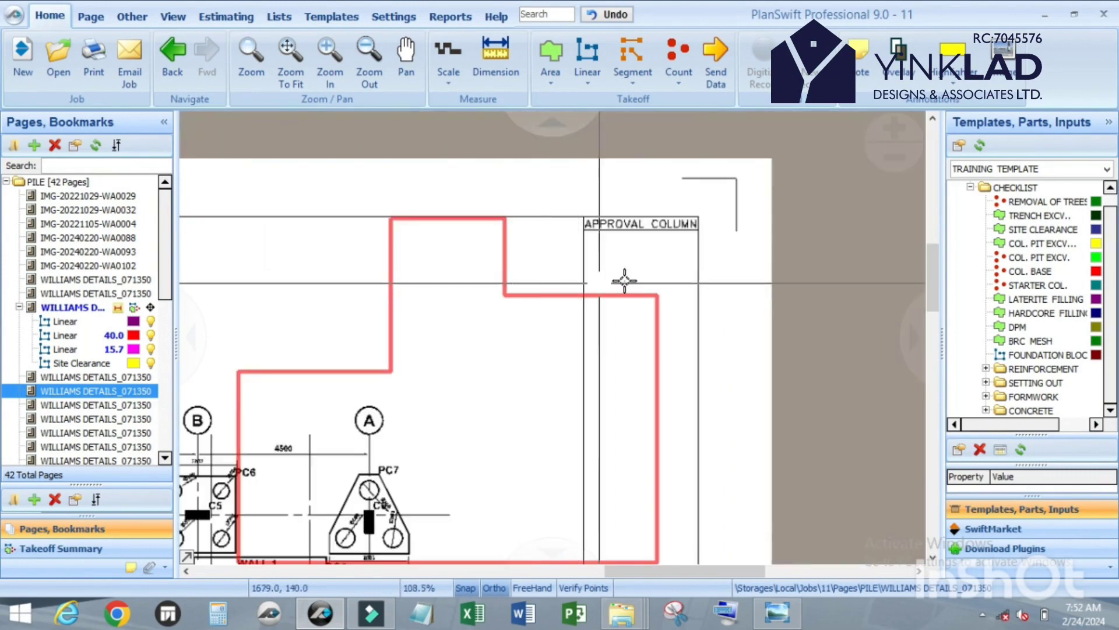
scroll(665, 289, "up", 1)
scroll(673, 228, "down", 1)
scroll(669, 234, "up", 1)
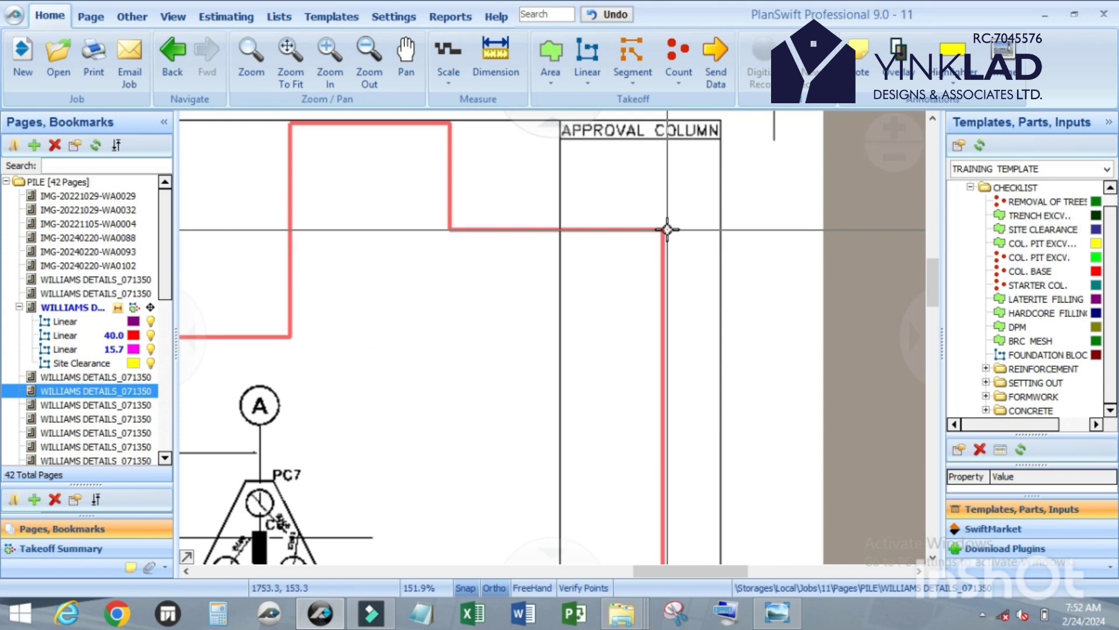
mouse_move(661, 229)
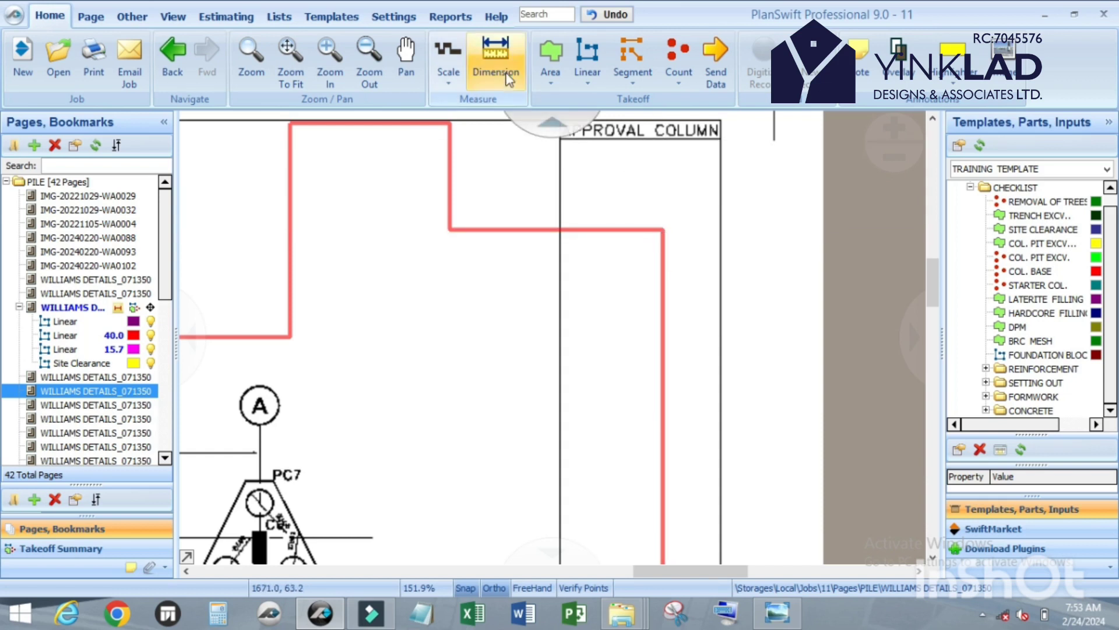
left_click(496, 56)
left_click(664, 230)
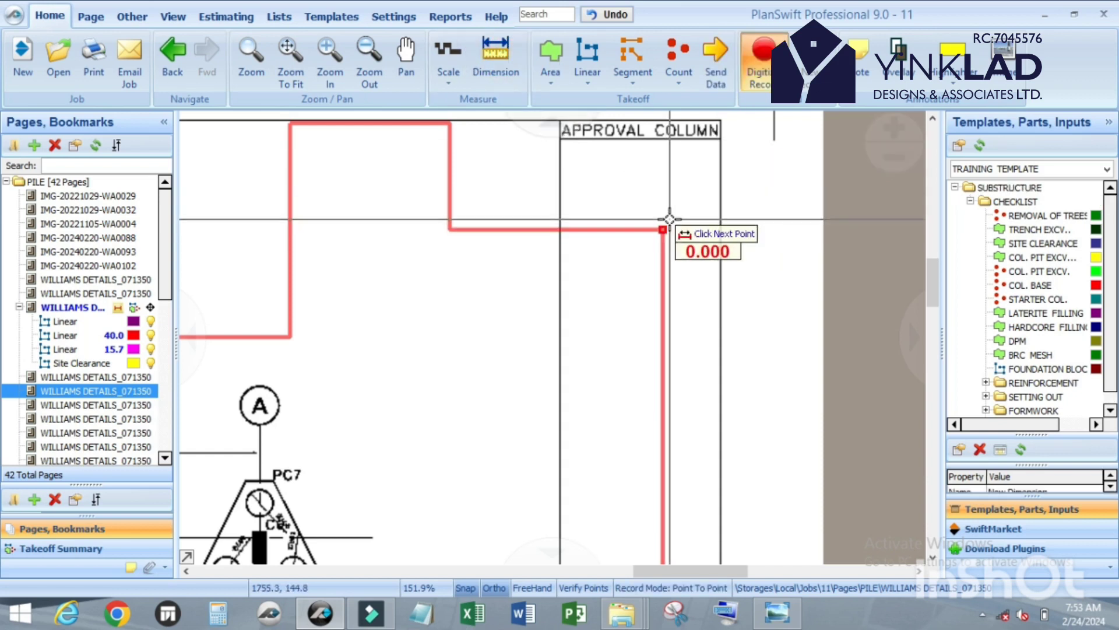
left_click(662, 181)
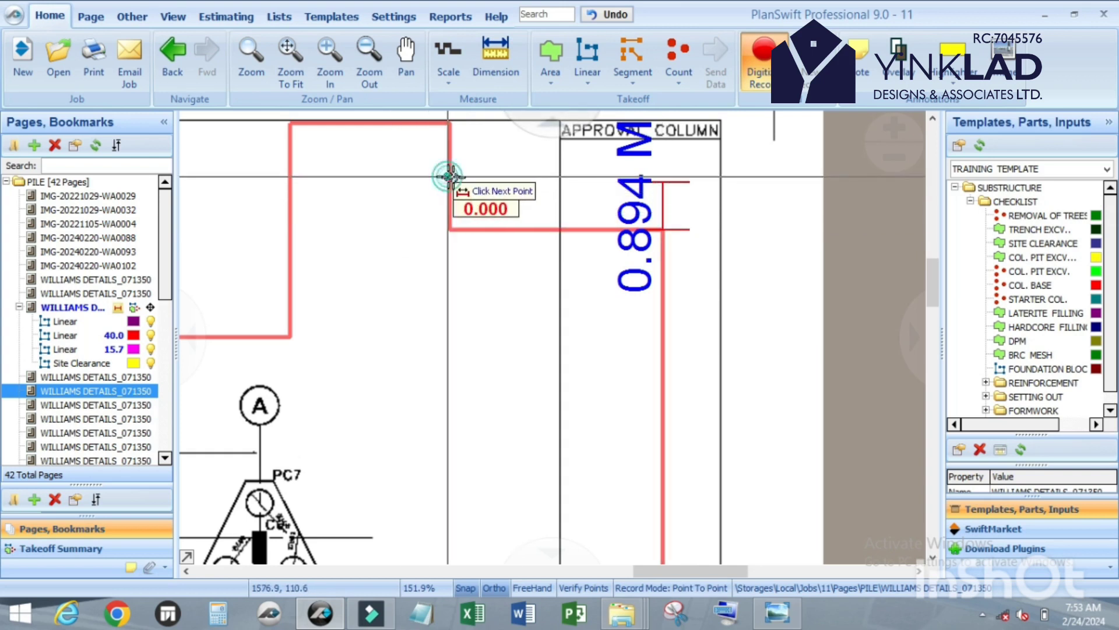
left_click(500, 176)
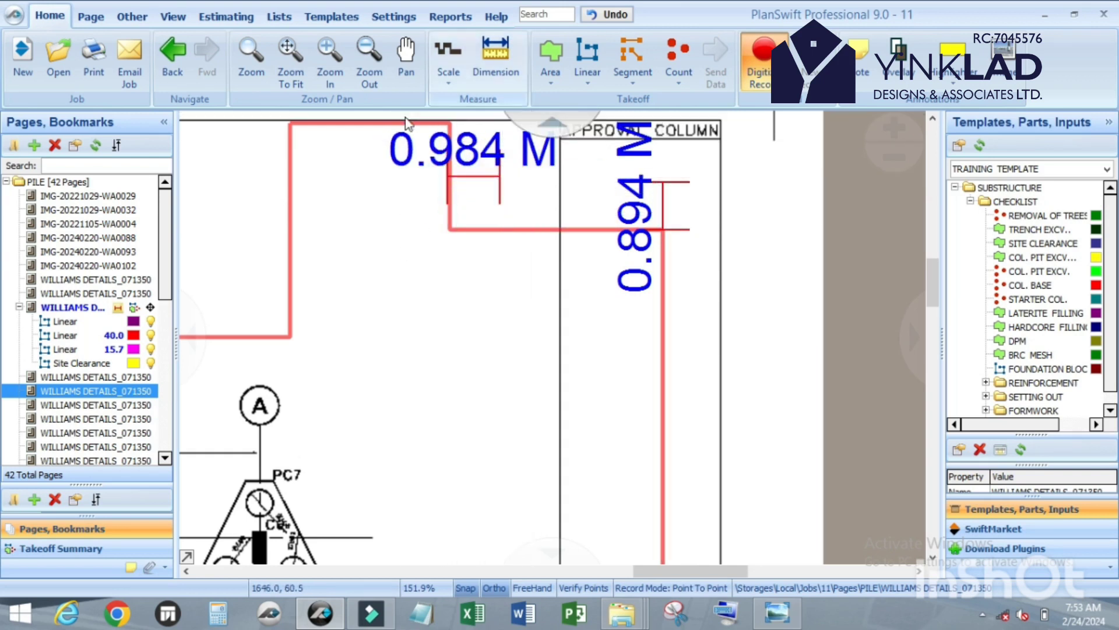
scroll(594, 192, "down", 3)
scroll(610, 184, "up", 2)
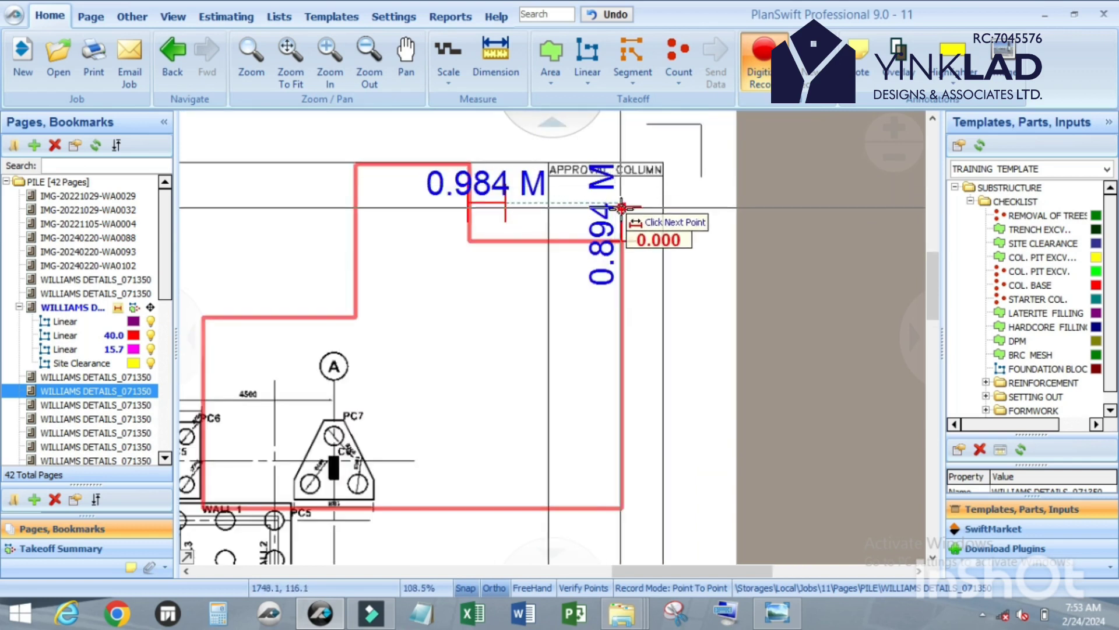
left_click(622, 206)
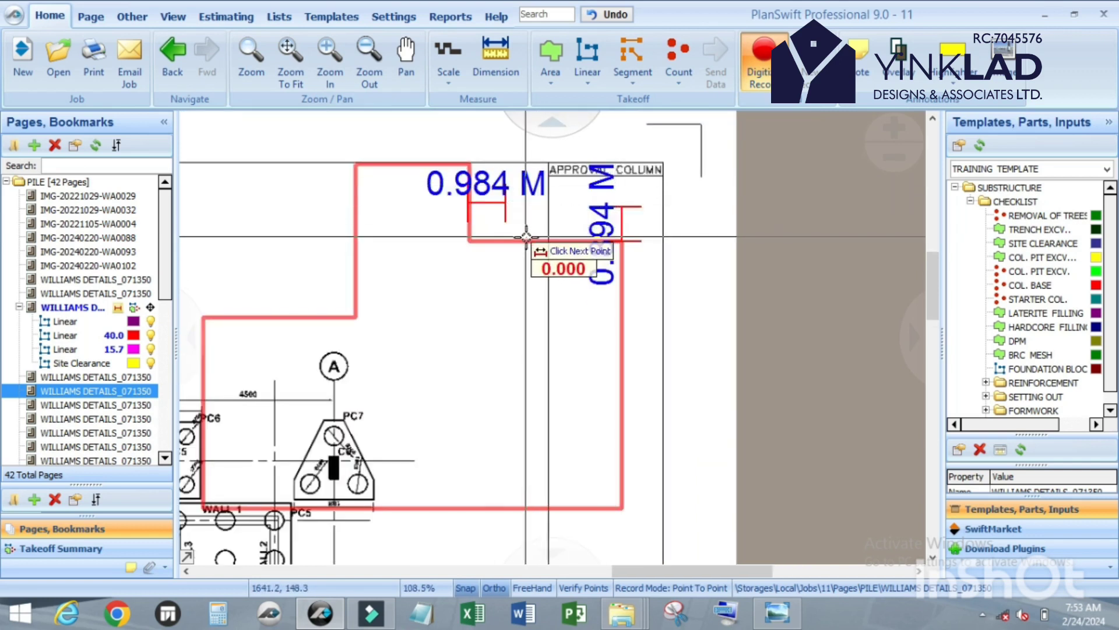
double_click(623, 208)
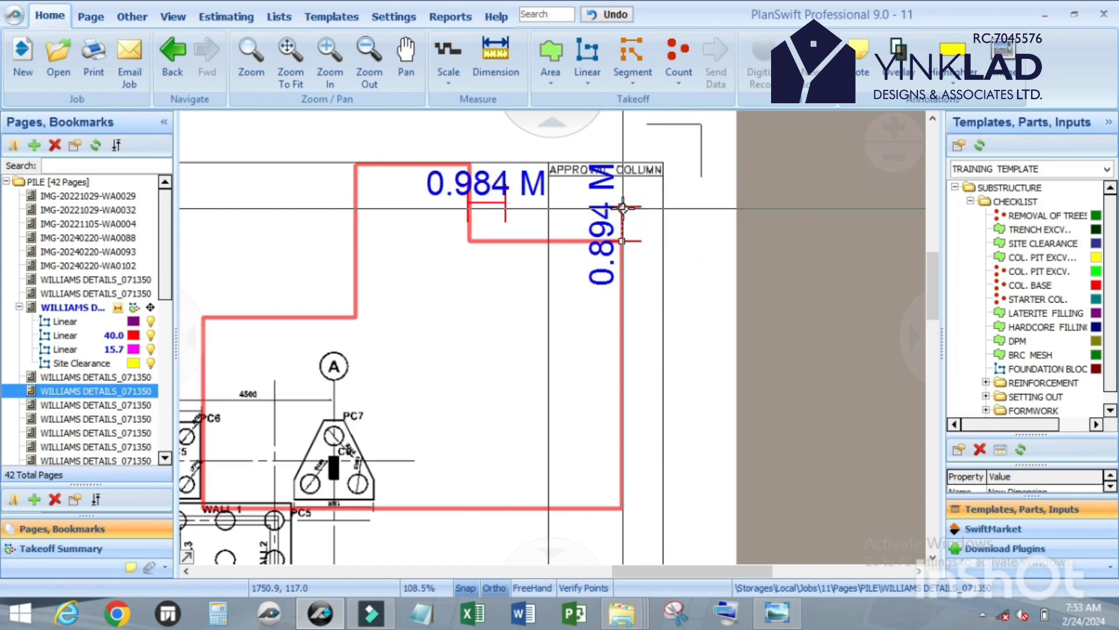
- Delete the 0.894 M and 0.984 M measurement dimensions
key("Delete")
left_click(494, 204)
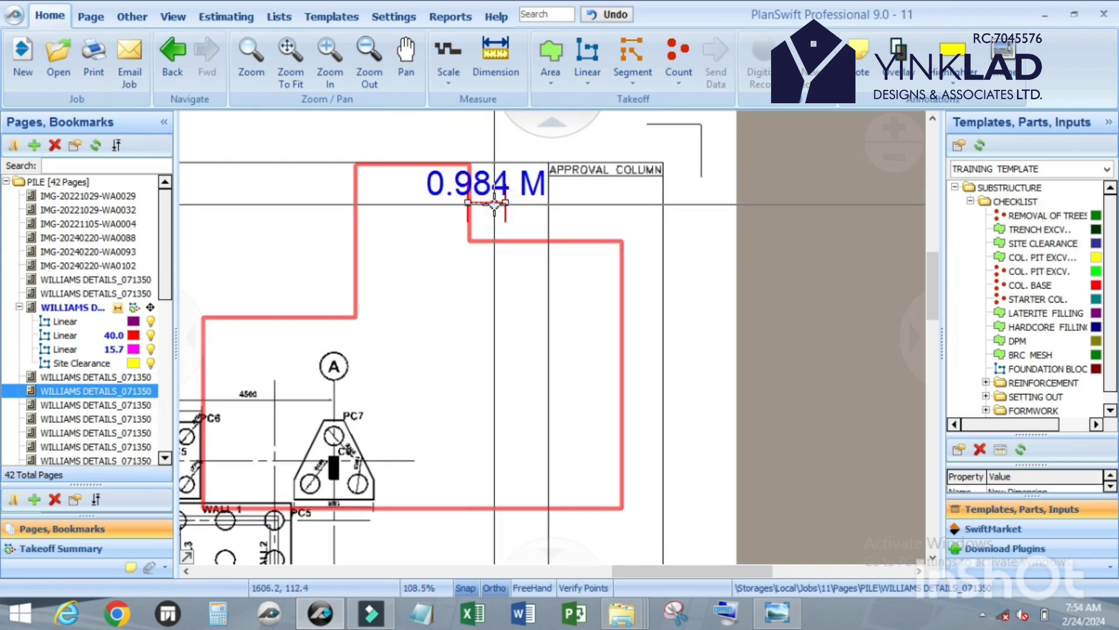
key("Delete")
scroll(554, 208, "up", 3)
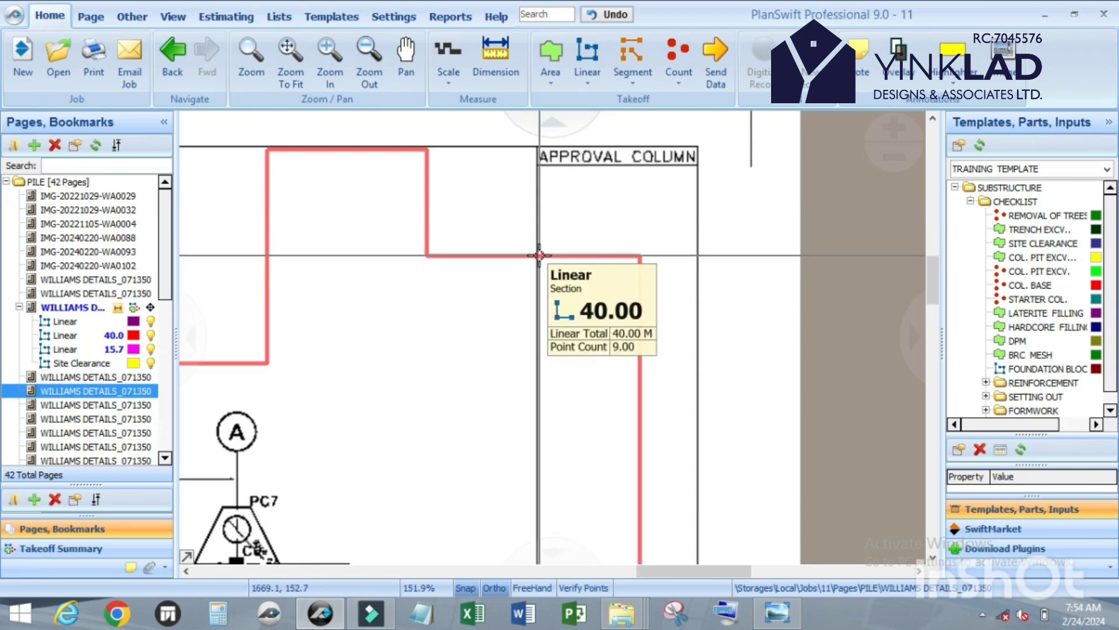
scroll(537, 249, "down", 3)
scroll(599, 239, "up", 3)
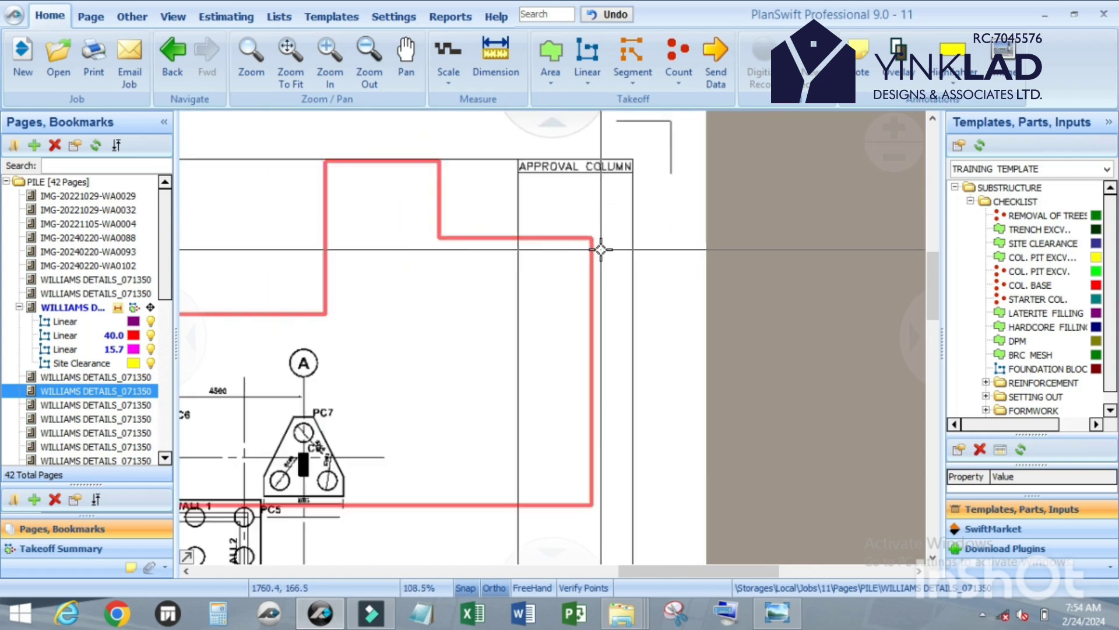
scroll(599, 228, "up", 2)
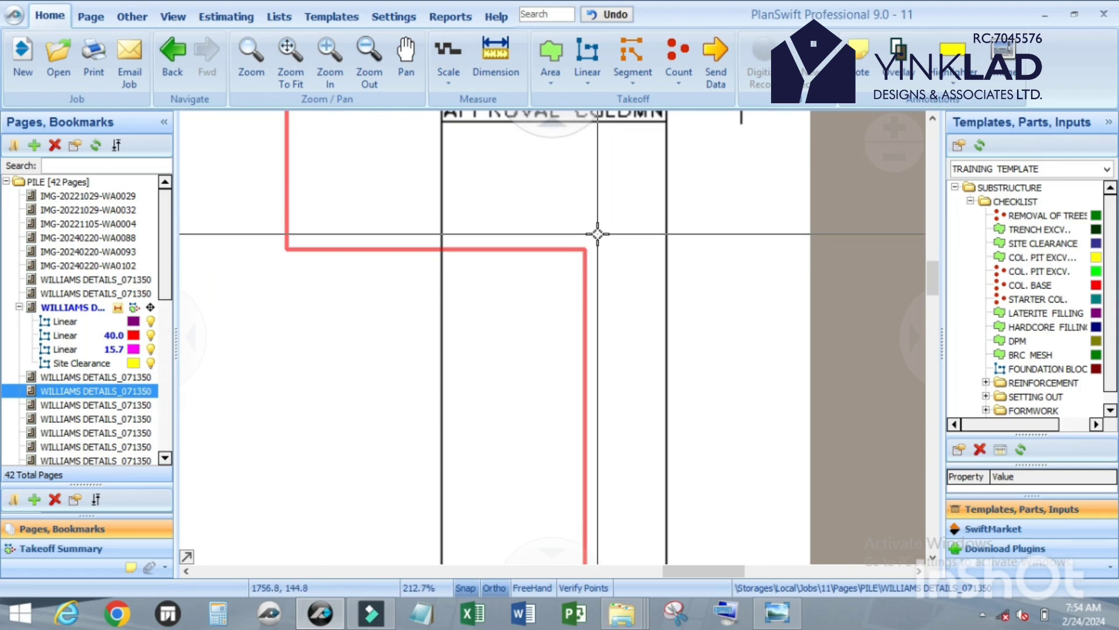
- Review the chat screenshot of the offset sketches, then return to the PlanSwift drawing
left_click(776, 625)
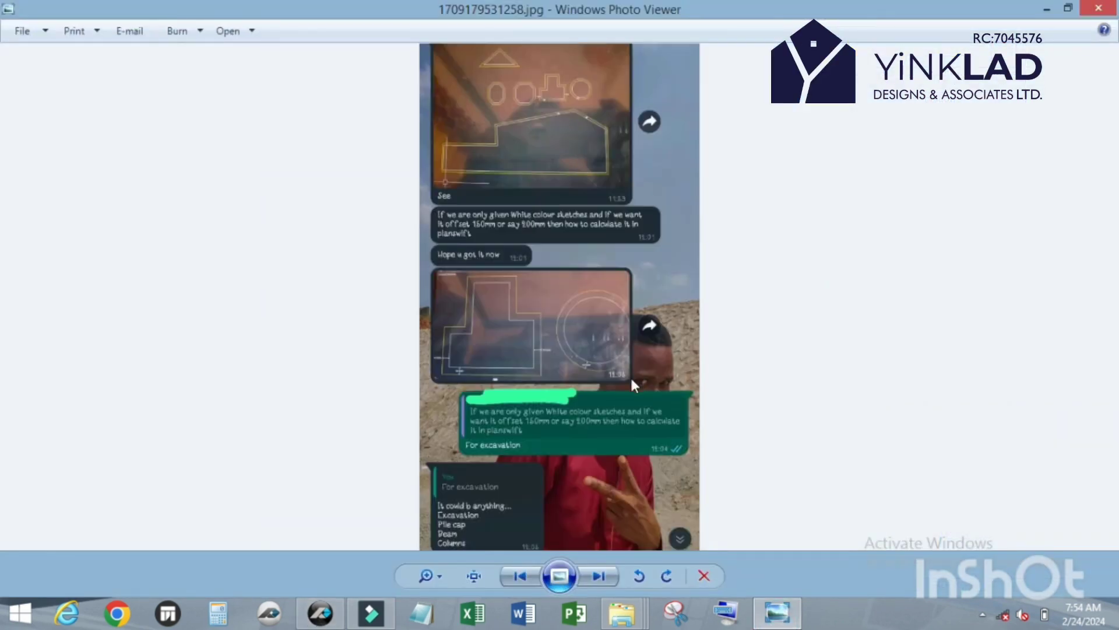
scroll(480, 213, "up", 1)
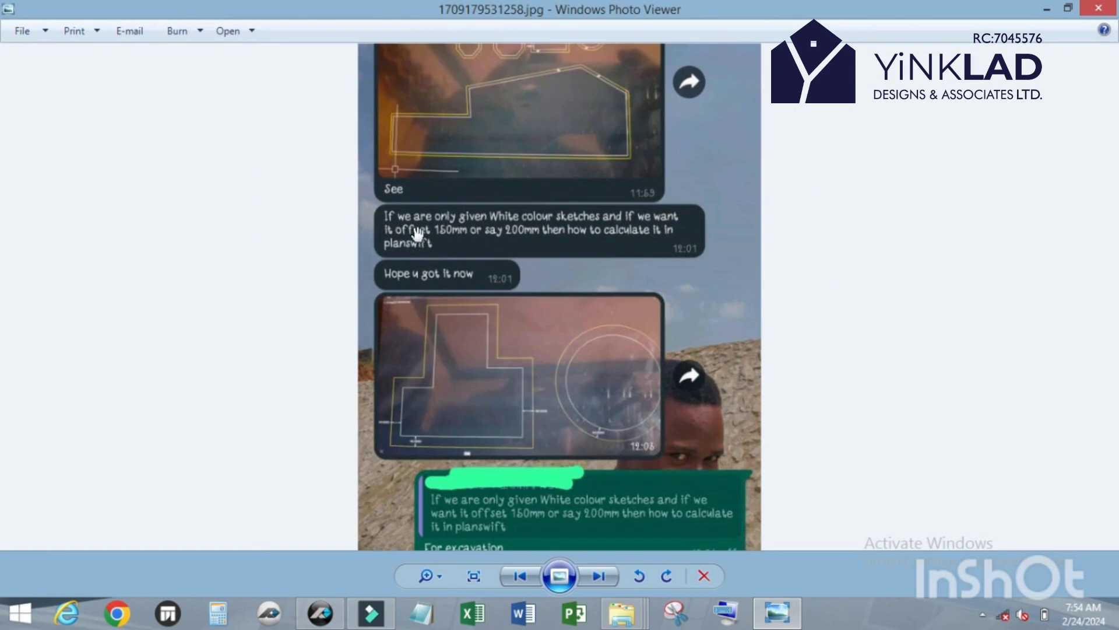
scroll(429, 236, "up", 2)
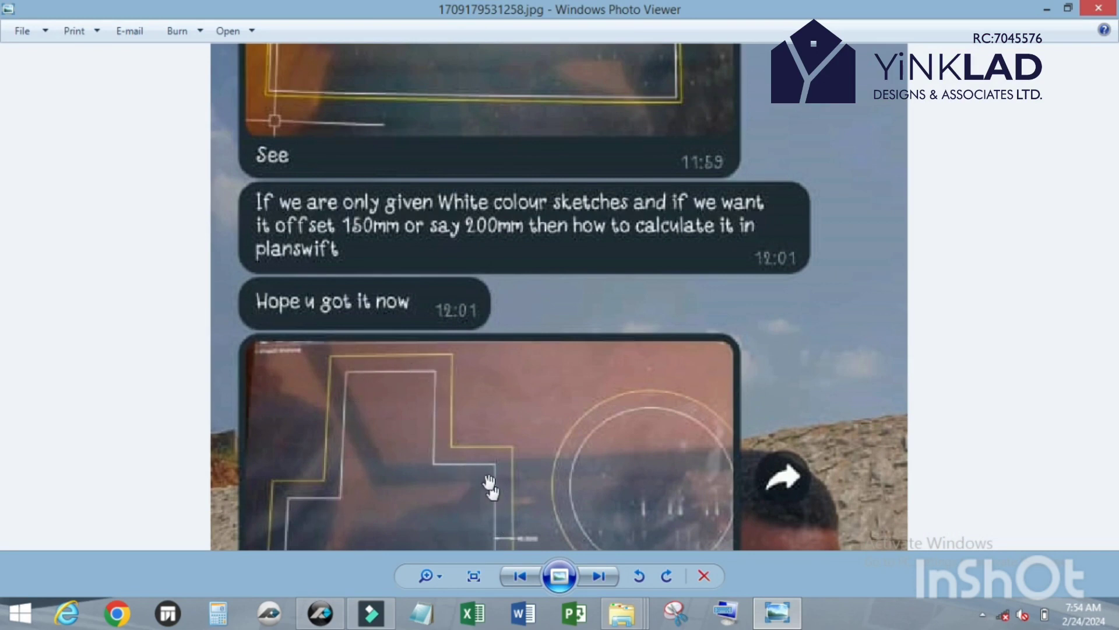
scroll(349, 460, "down", 2)
scroll(418, 467, "up", 1)
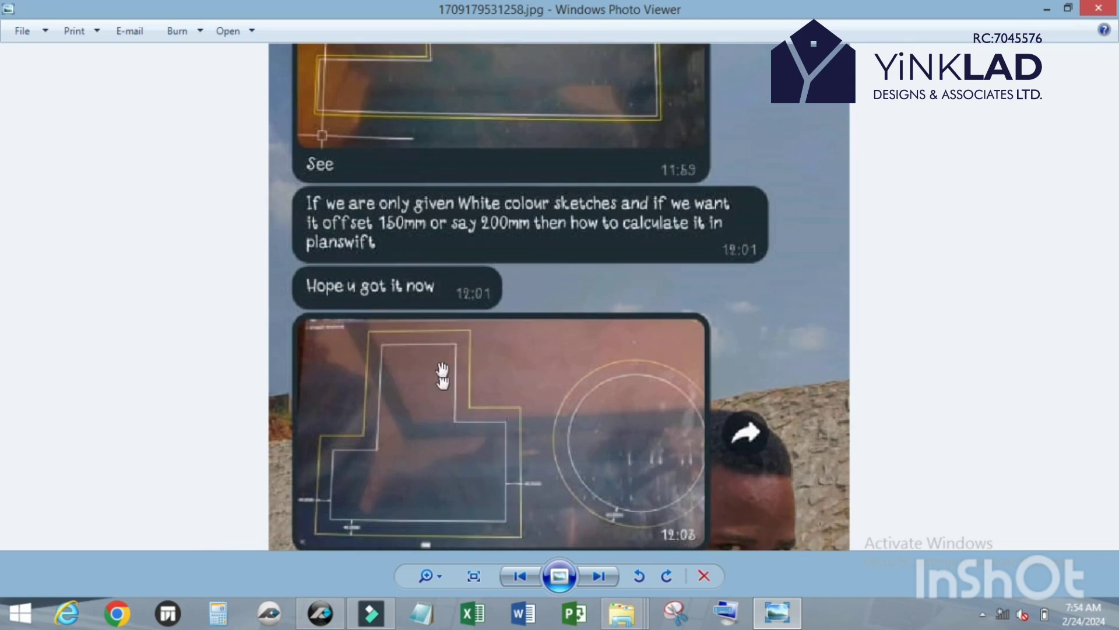
scroll(439, 357, "up", 1)
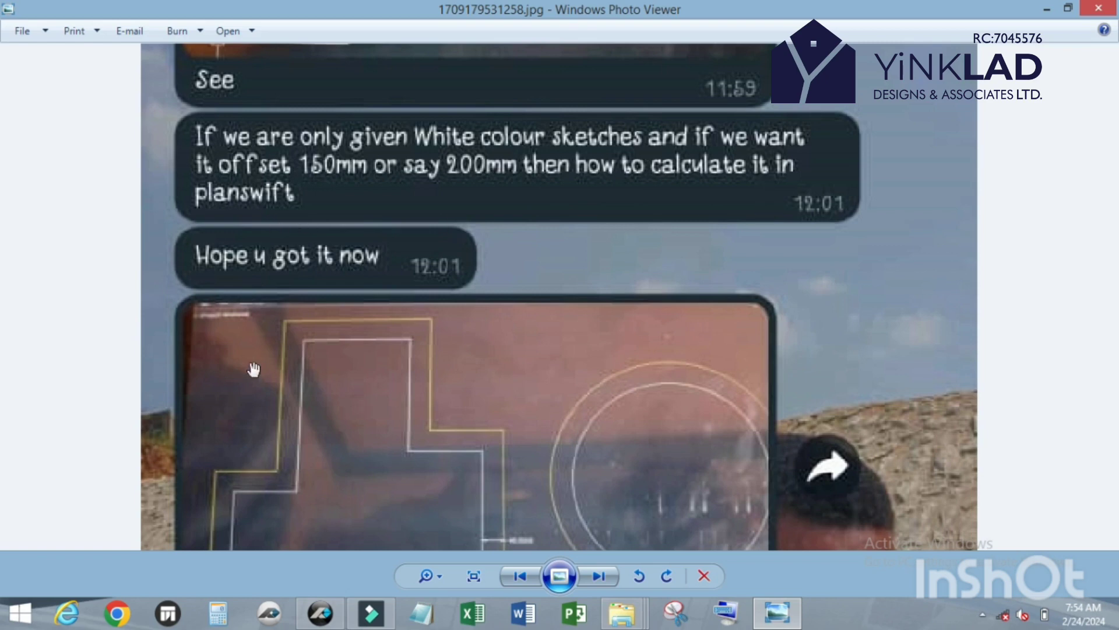
left_click(781, 618)
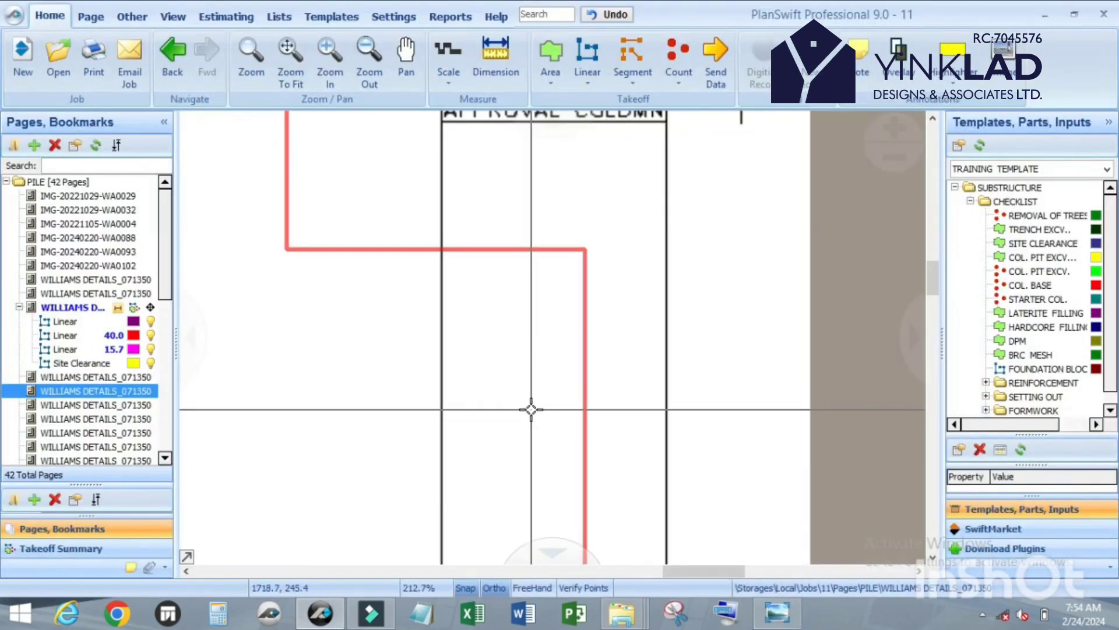
- Add a new linear item to the training template and start naming it Site Clearance
scroll(525, 392, "down", 3)
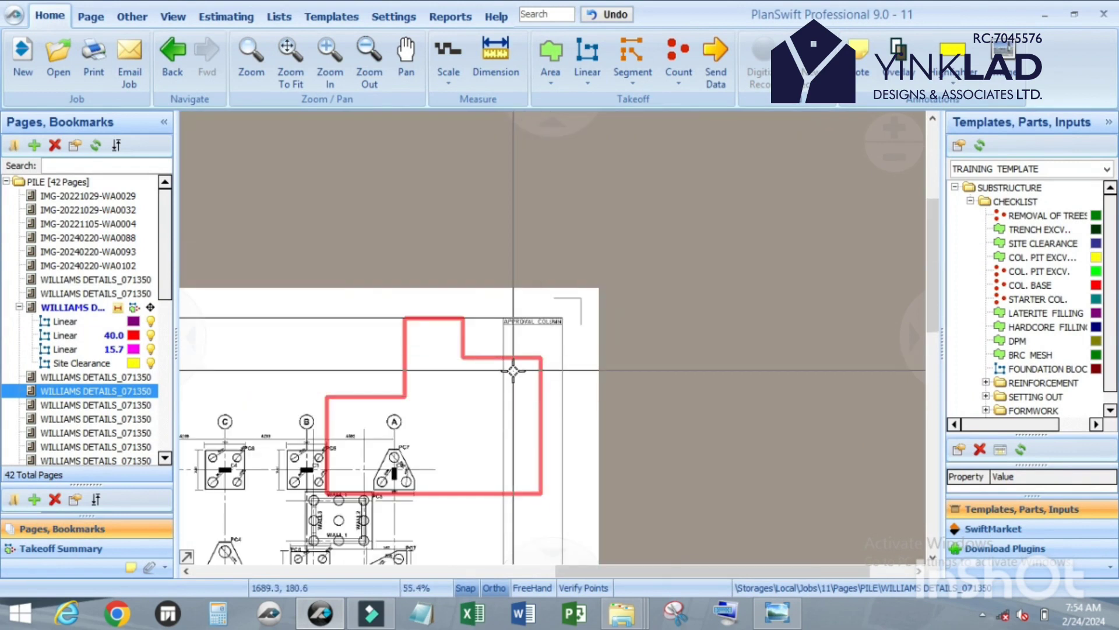
scroll(517, 375, "up", 2)
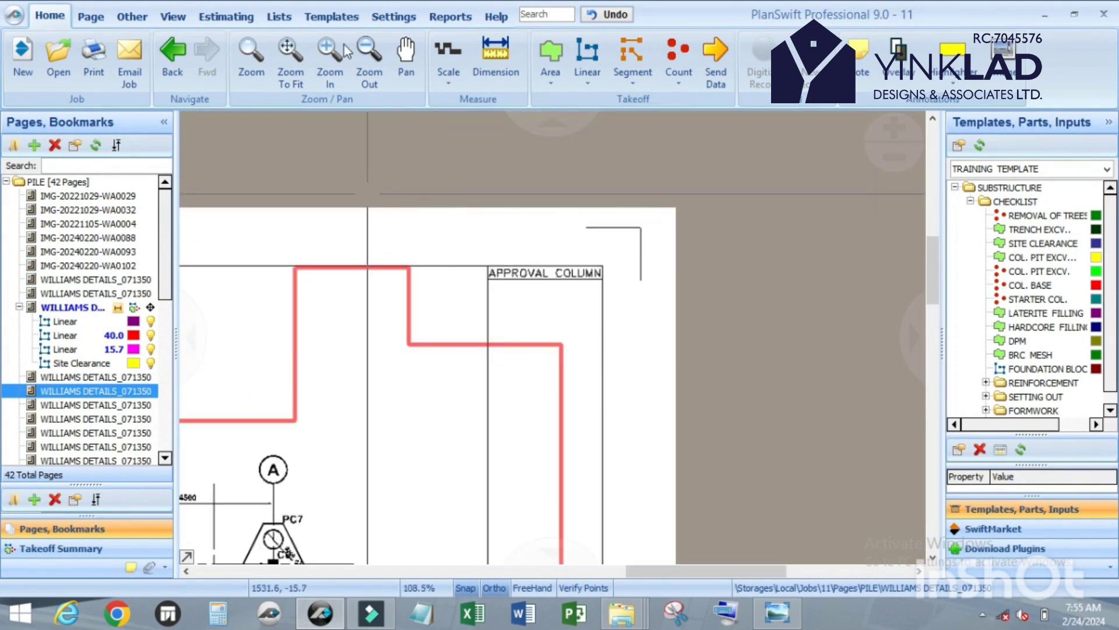
left_click(331, 15)
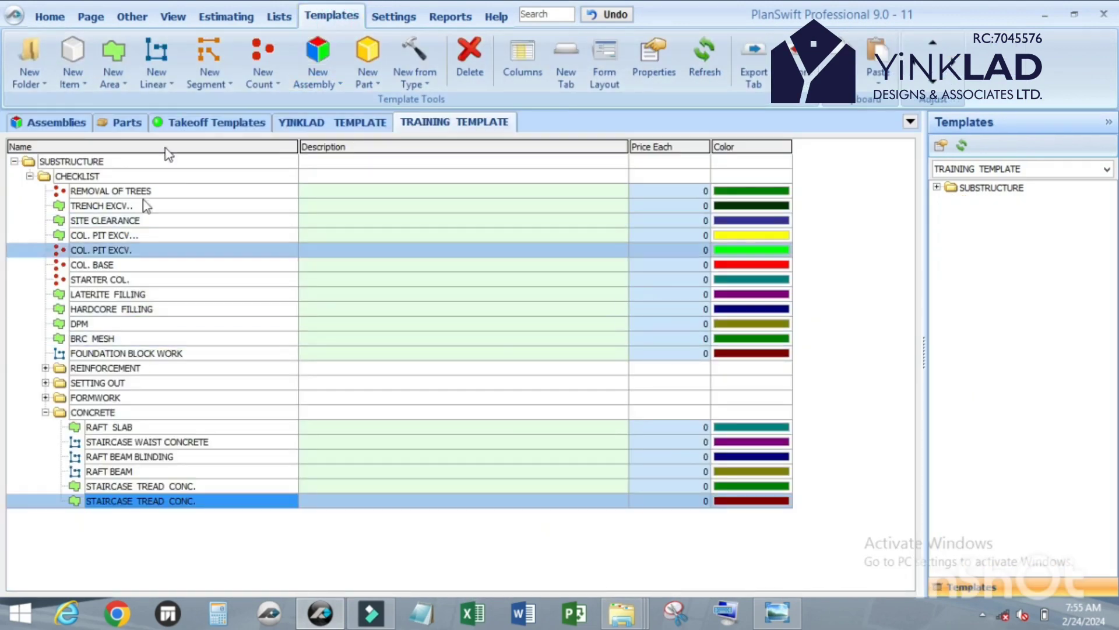
left_click(157, 56)
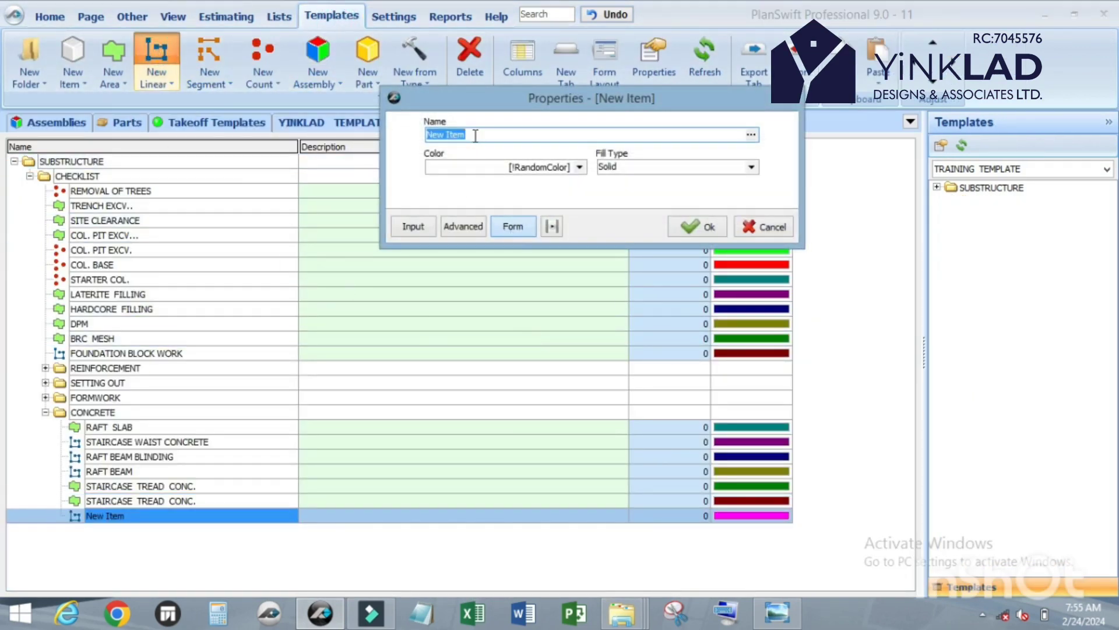
type("Site Clearance")
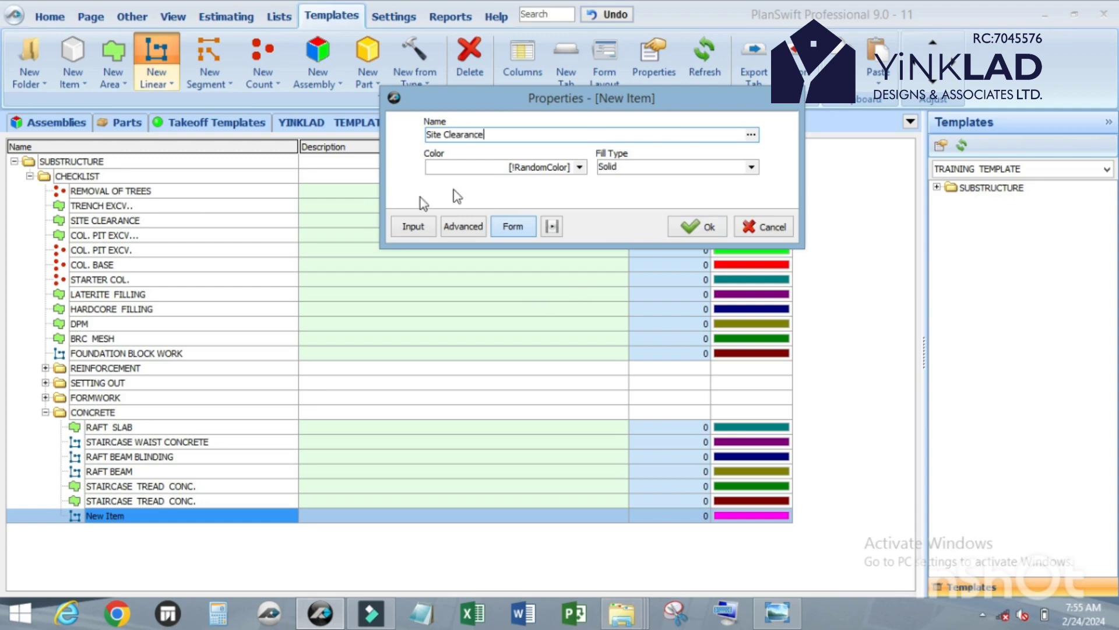
- Show all Site Clearance properties and make Width an input
left_click(468, 226)
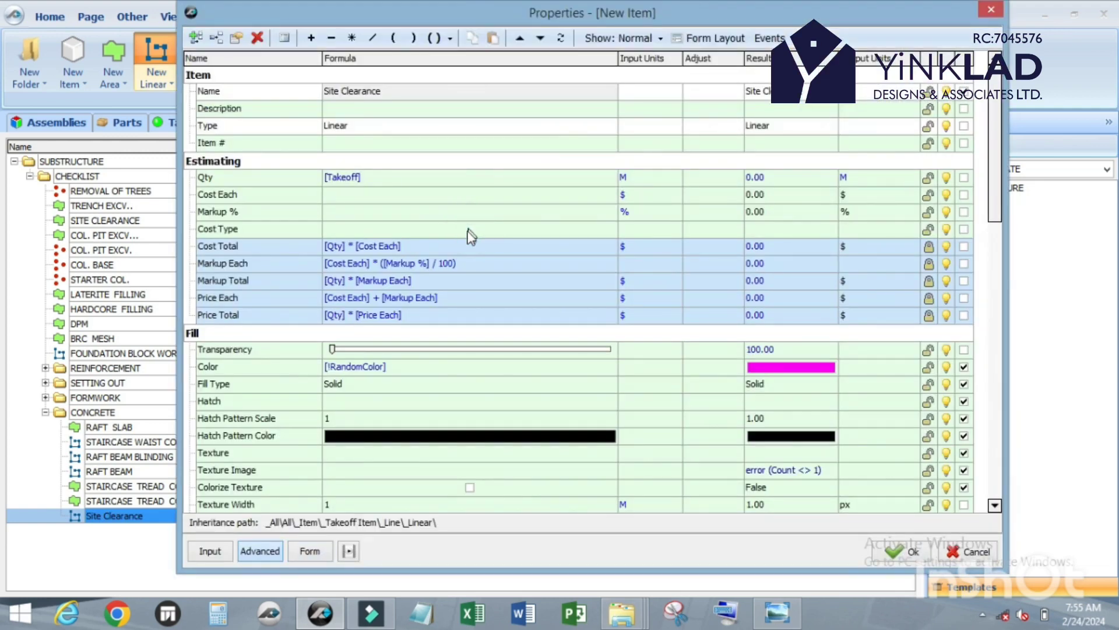
scroll(469, 250, "down", 3)
scroll(470, 251, "down", 5)
scroll(266, 288, "up", 2)
left_click(231, 352)
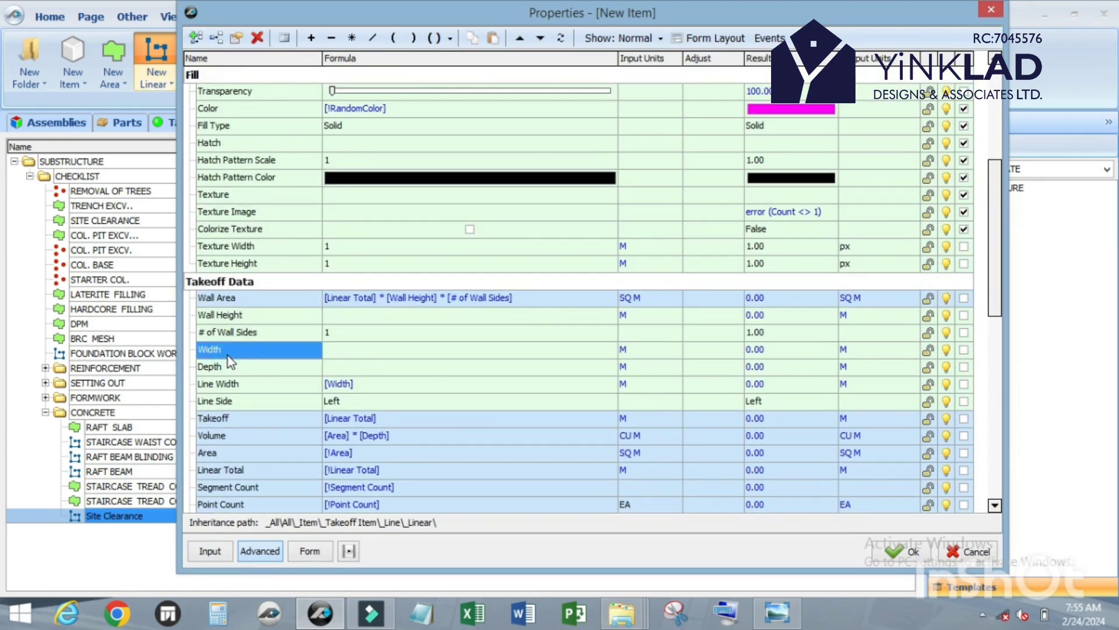
left_click(964, 350)
scroll(736, 412, "up", 6)
scroll(736, 412, "down", 5)
scroll(562, 369, "down", 3)
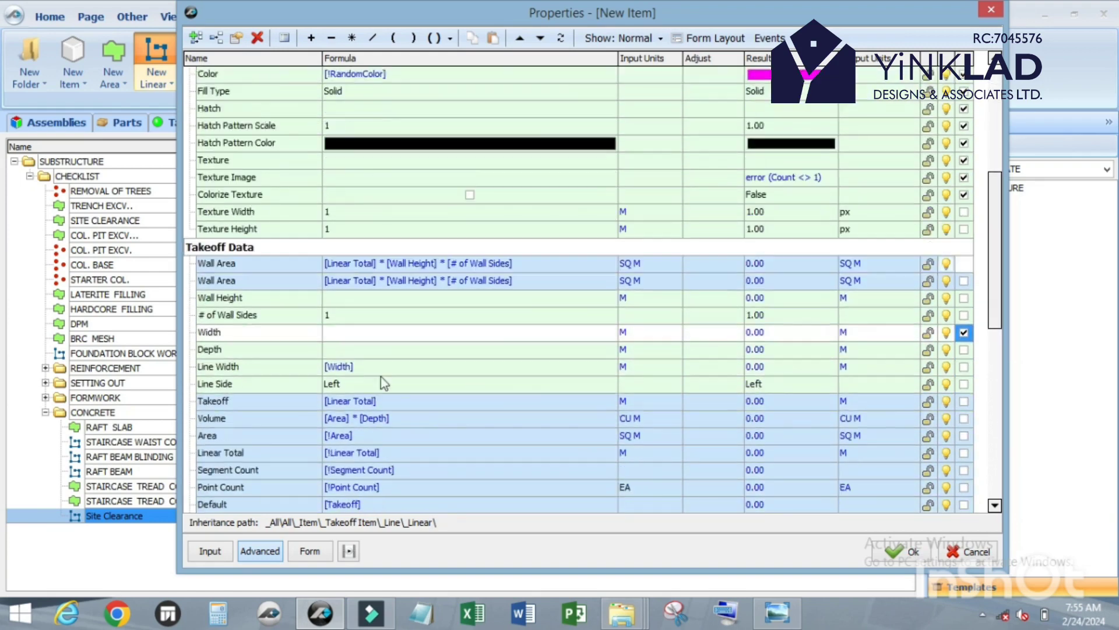
scroll(303, 334, "up", 2)
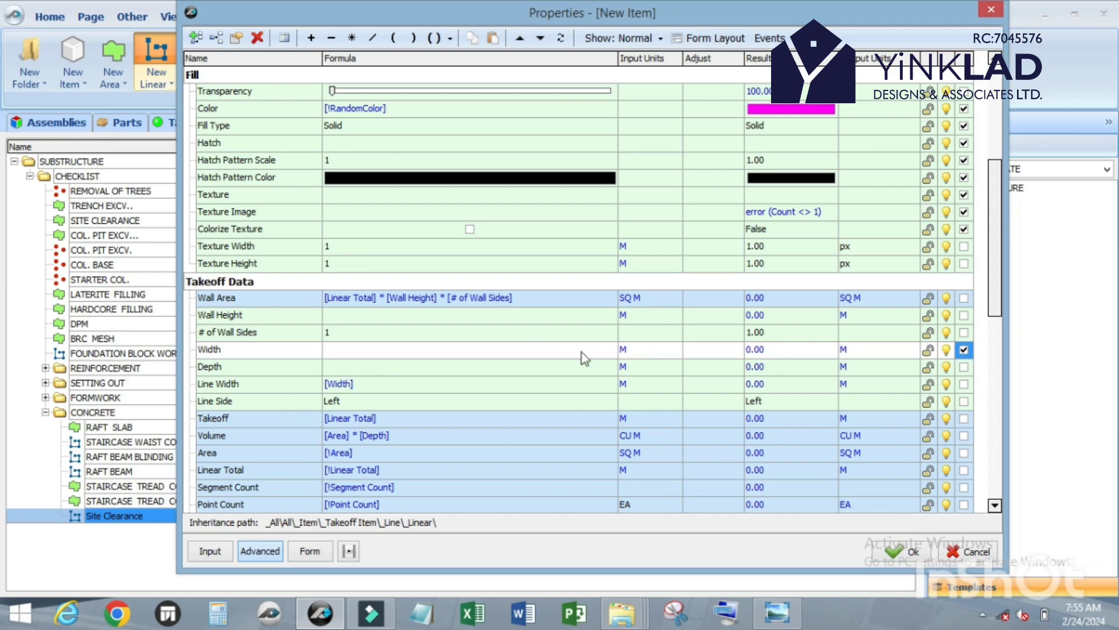
scroll(440, 374, "down", 1)
- Set the Takeoff formula to [Linear Total] * [Width] in SQ M
left_click(390, 366)
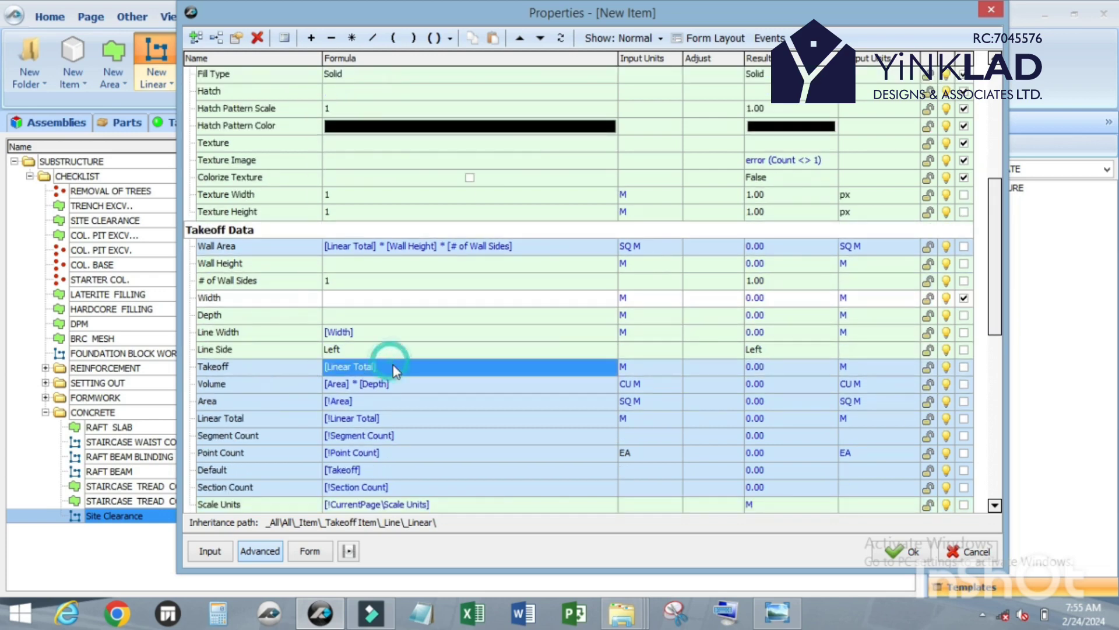
left_click(598, 319)
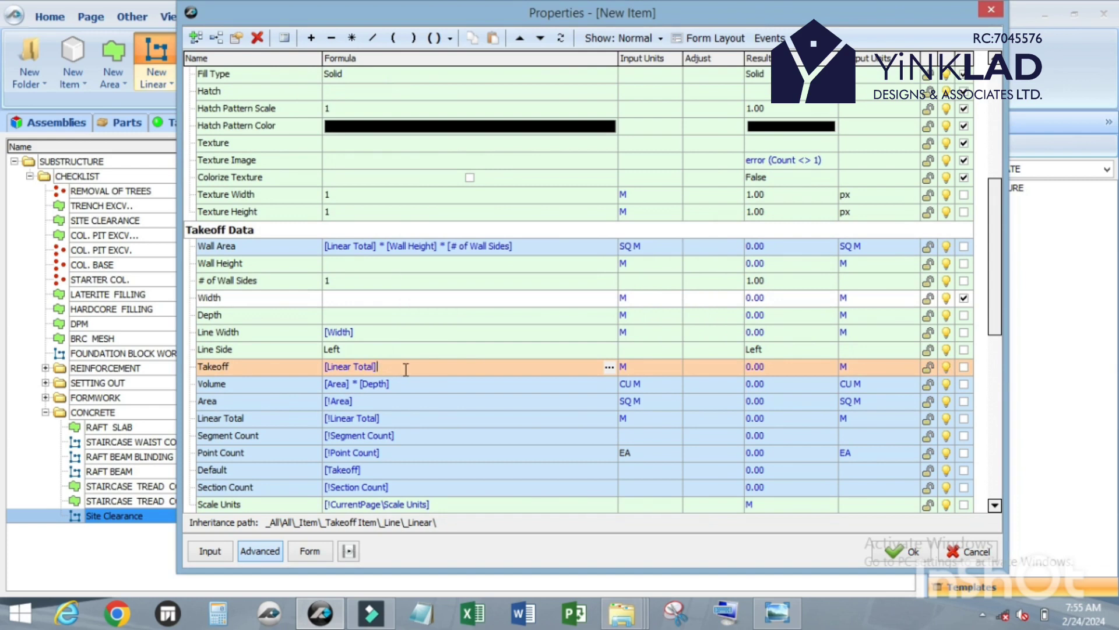
left_click(352, 38)
left_click_drag(216, 298, 432, 366)
left_click(670, 367)
left_click(674, 367)
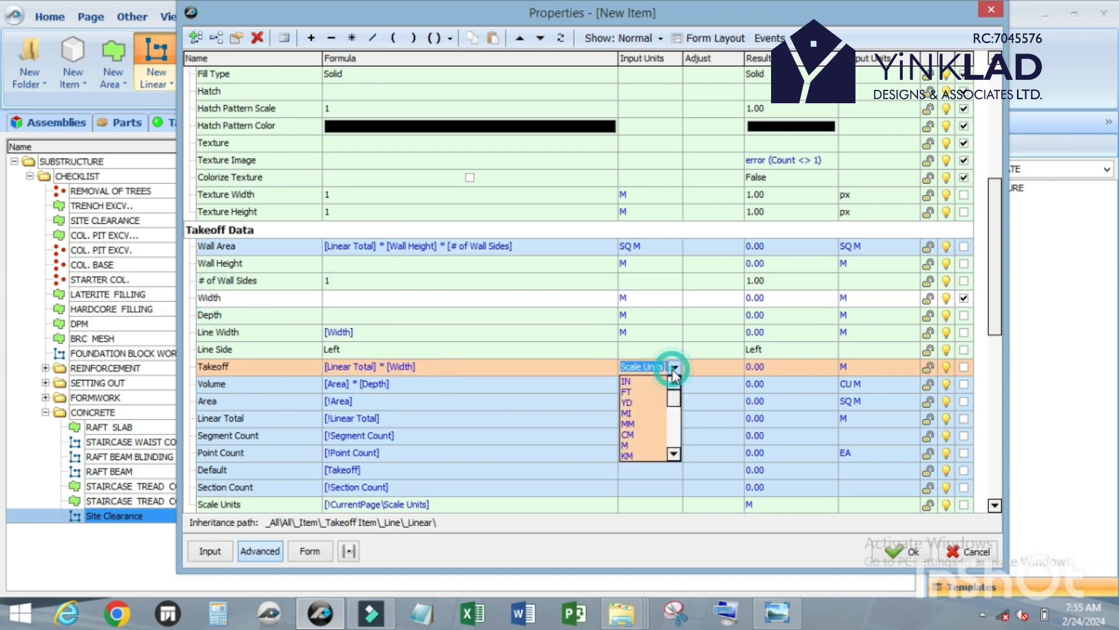
scroll(662, 429, "down", 3)
left_click(650, 417)
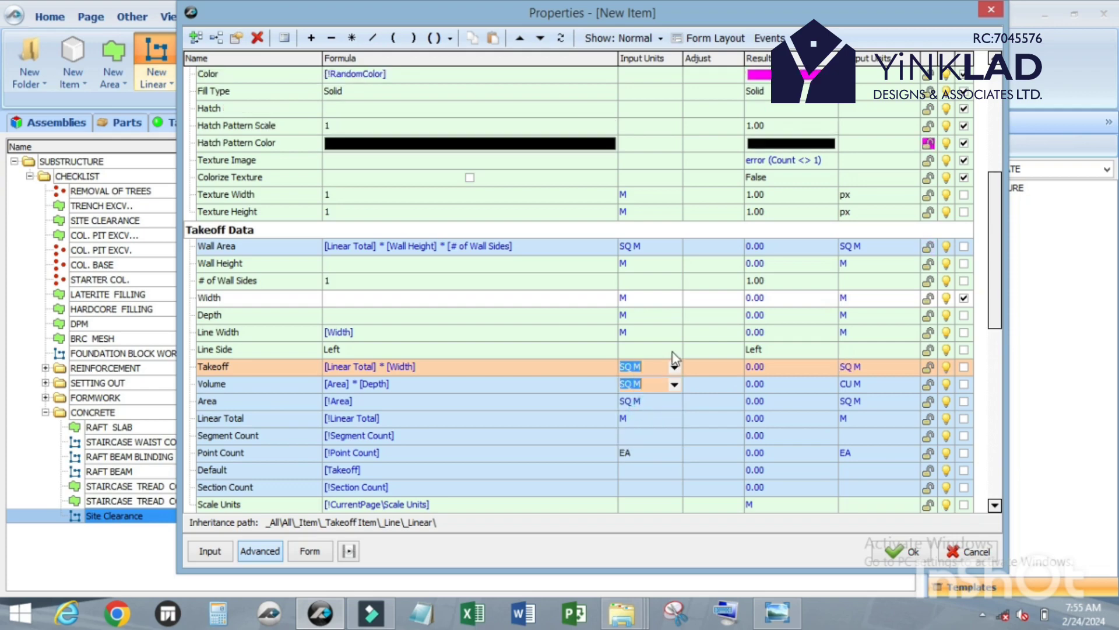
scroll(673, 352, "up", 5)
- Remove the overrides on Fill Type, Hatch, Hatch Pattern Scale/Color, Texture, Texture Image and Colorize Texture
left_click(965, 435)
left_click(964, 419)
left_click(964, 402)
left_click(964, 384)
left_click(964, 367)
left_click(964, 350)
left_click(964, 332)
scroll(541, 264, "up", 3)
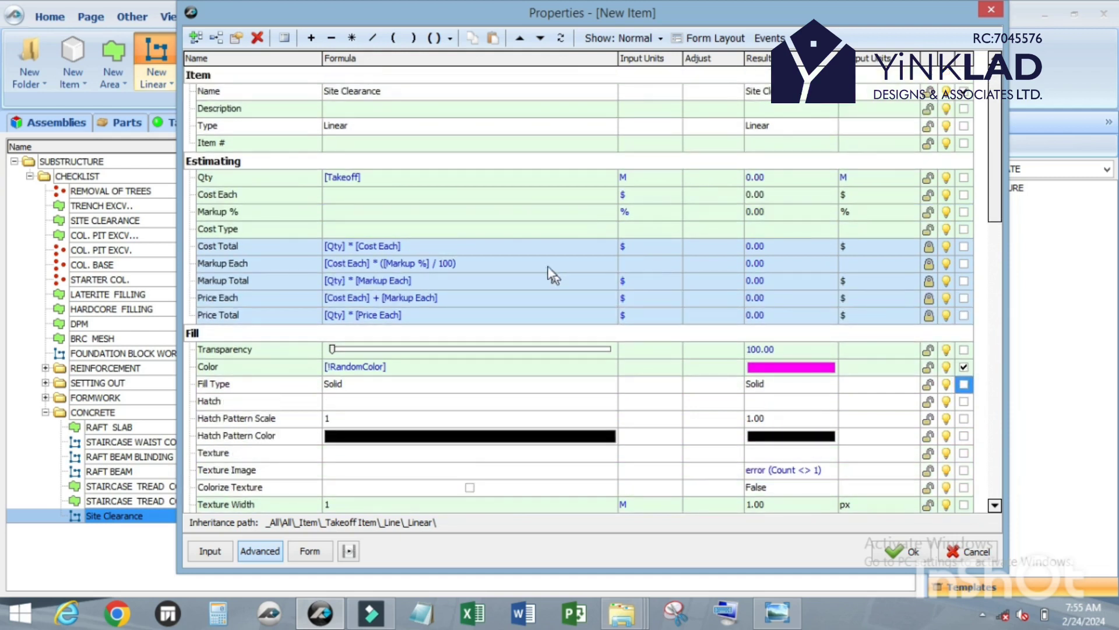
- Set the Qty units to SQ M
left_click(660, 180)
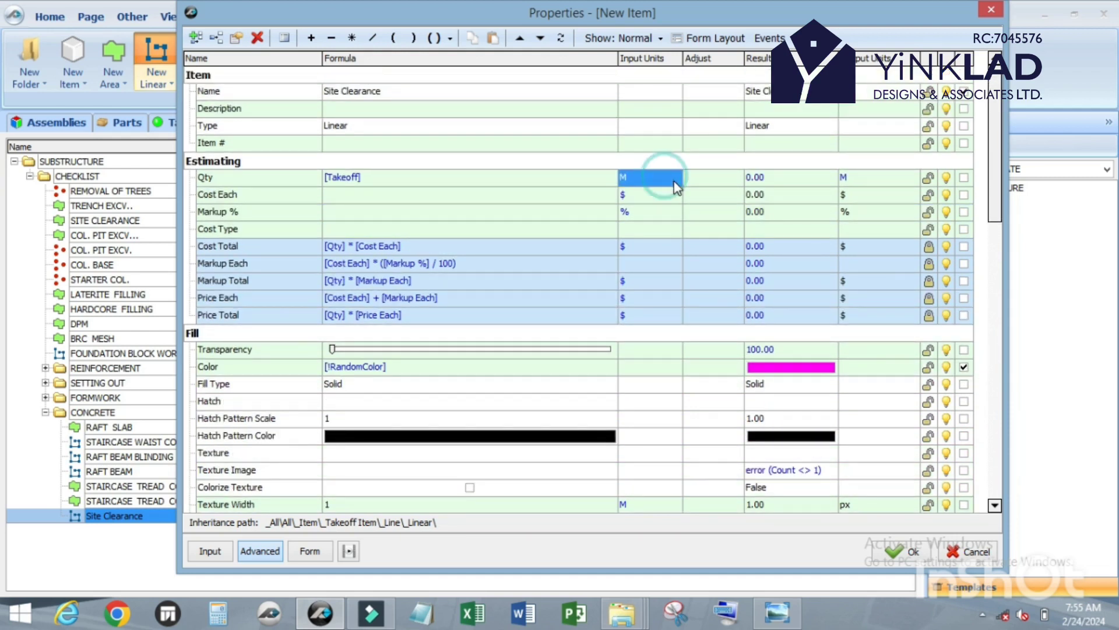
left_click(674, 178)
scroll(641, 245, "down", 4)
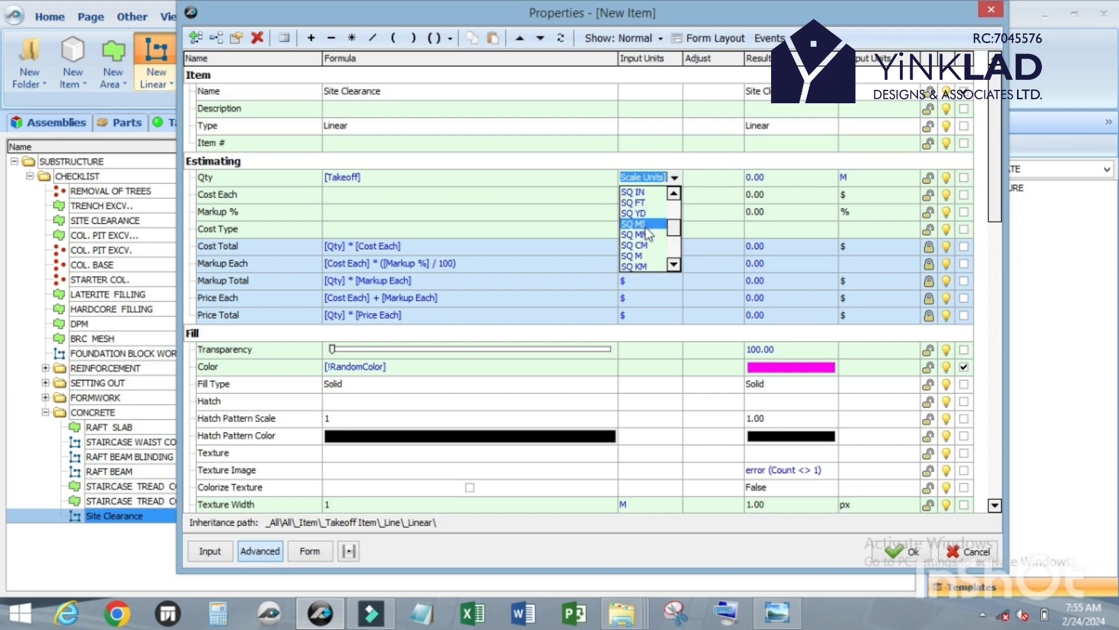
left_click(637, 256)
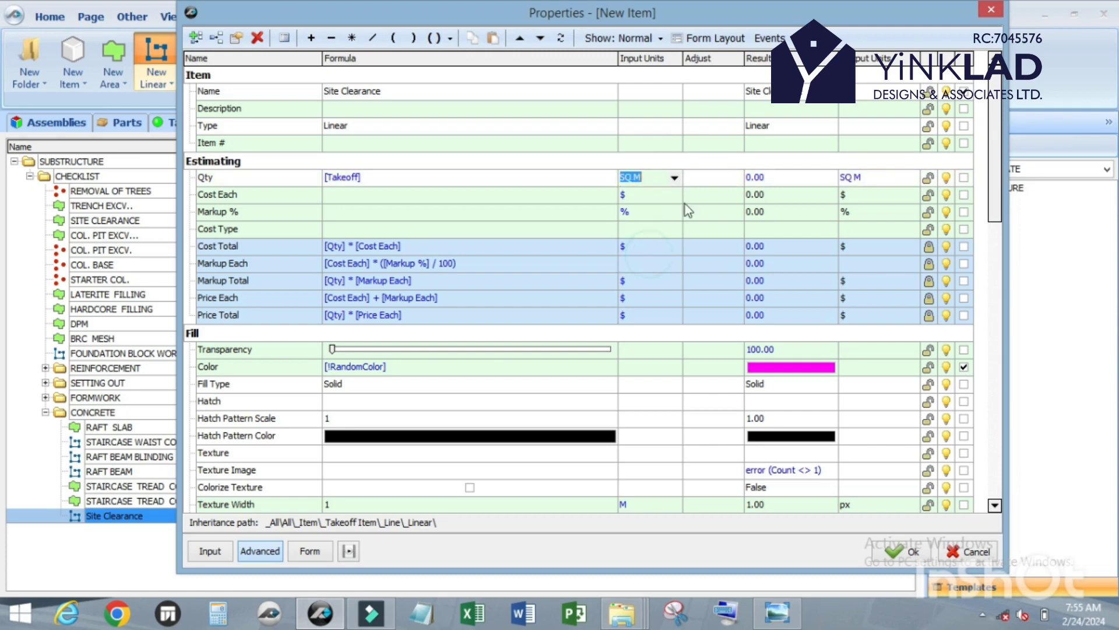
left_click(705, 39)
- Show units beside Width on the form, switch to form view, and save Site Clearance
left_click(347, 154)
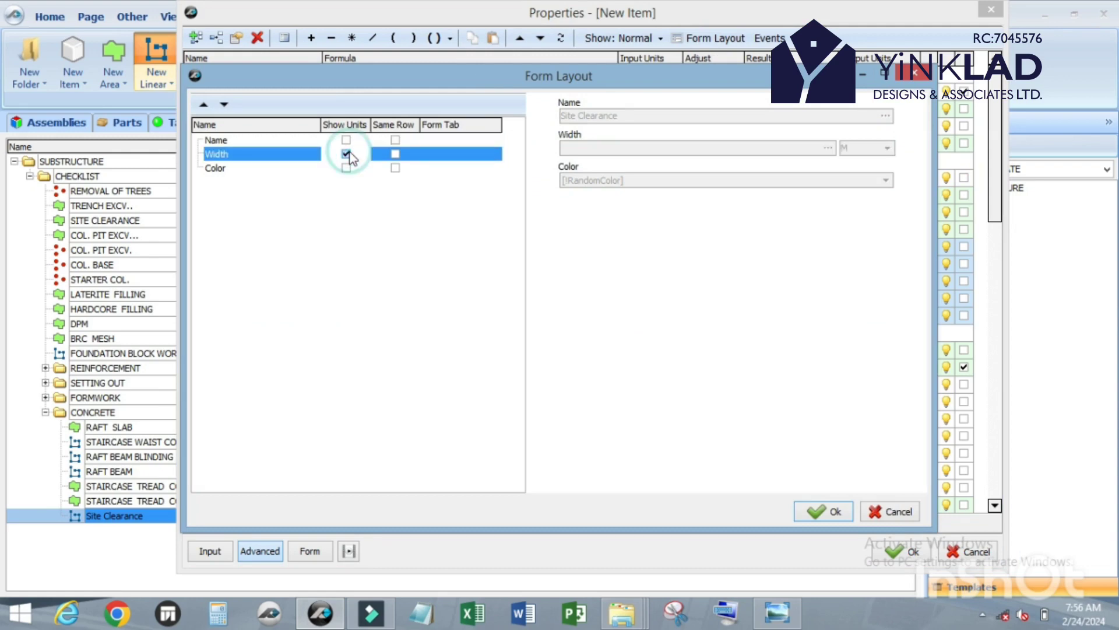
left_click(824, 513)
left_click(310, 551)
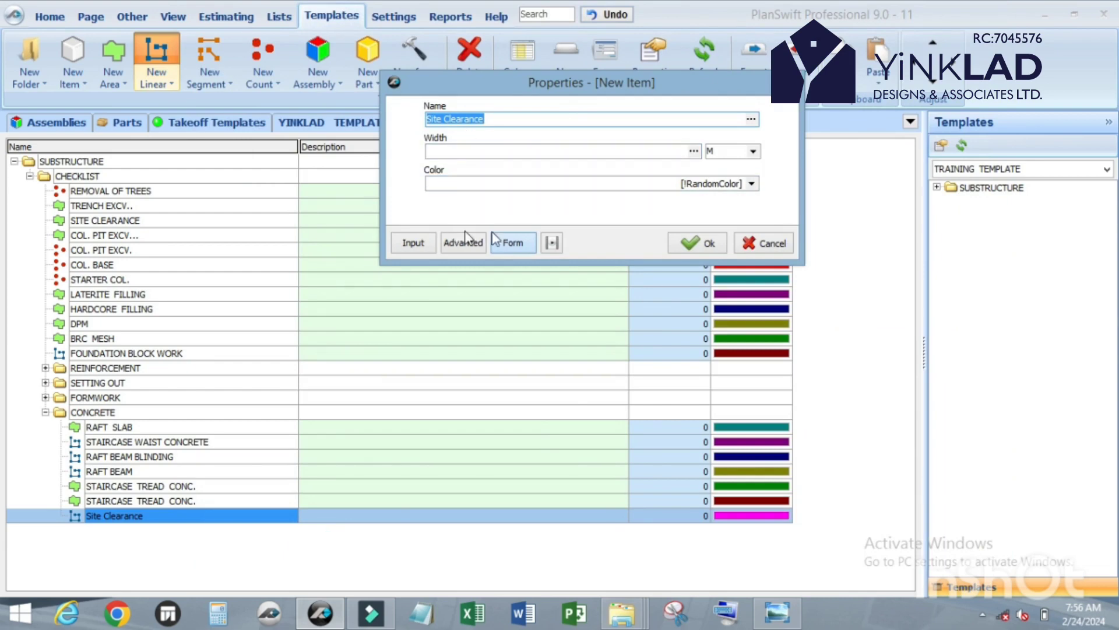
left_click(693, 242)
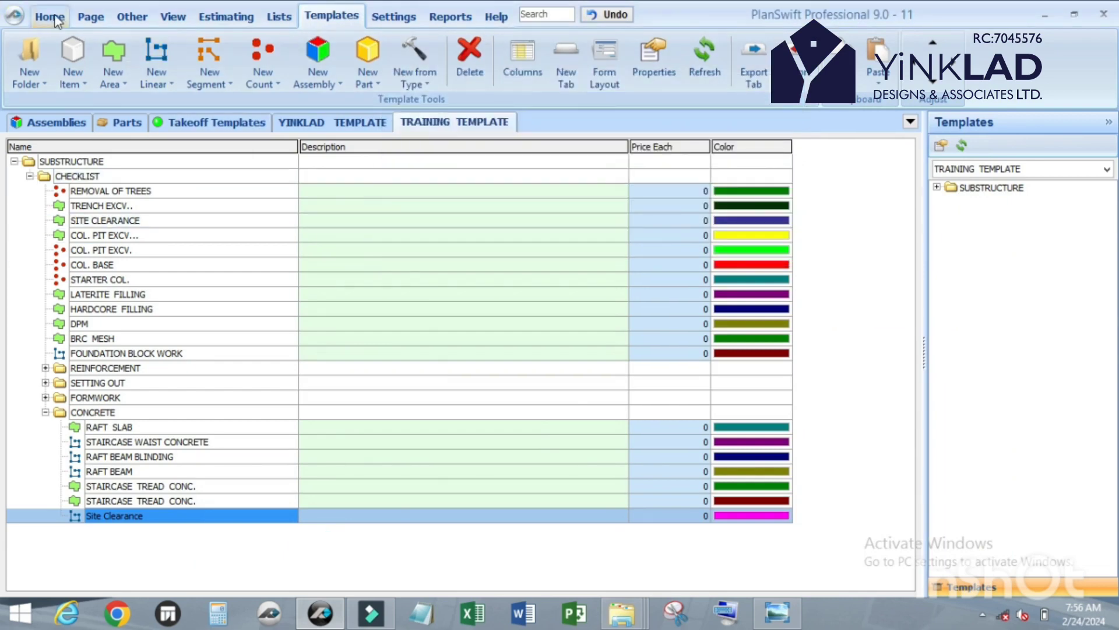
- Go back to the drawing page, then return to the template list
left_click(36, 22)
left_click(1031, 354)
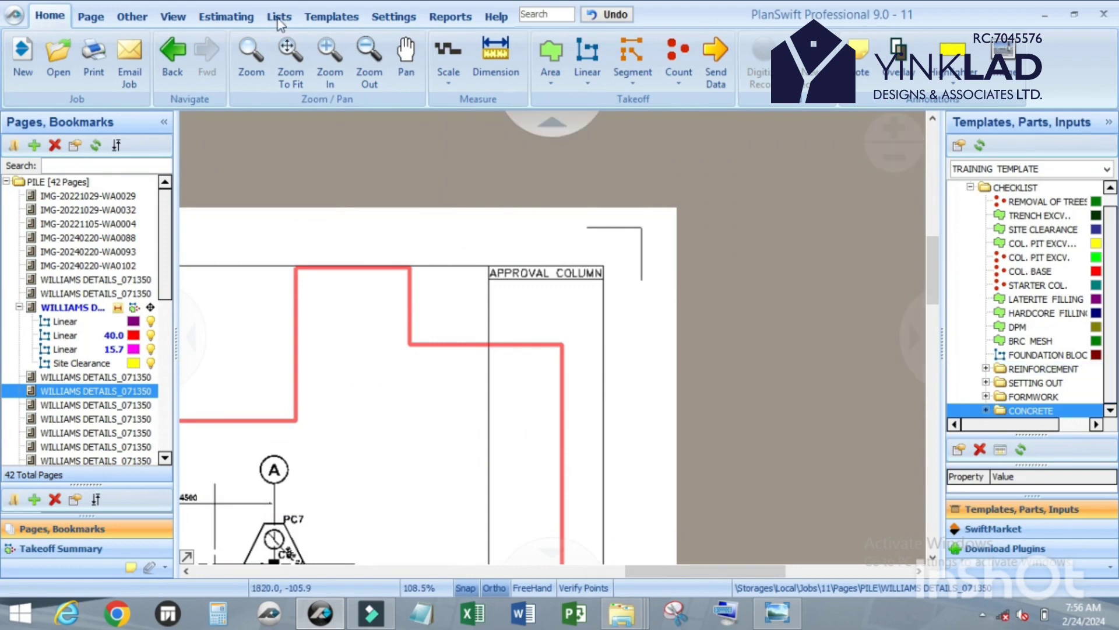
left_click(331, 15)
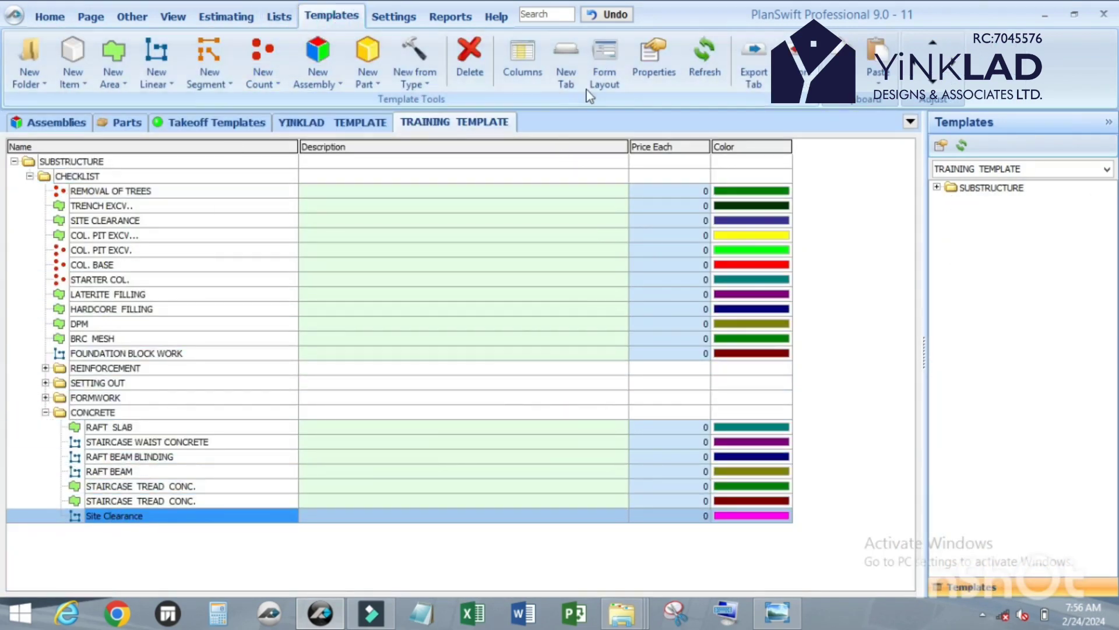
- Move Site Clearance from CONCRETE into CHECKLIST, collapse CONCRETE, and return to the WILLIAMS DETAILS drawing
left_click(50, 15)
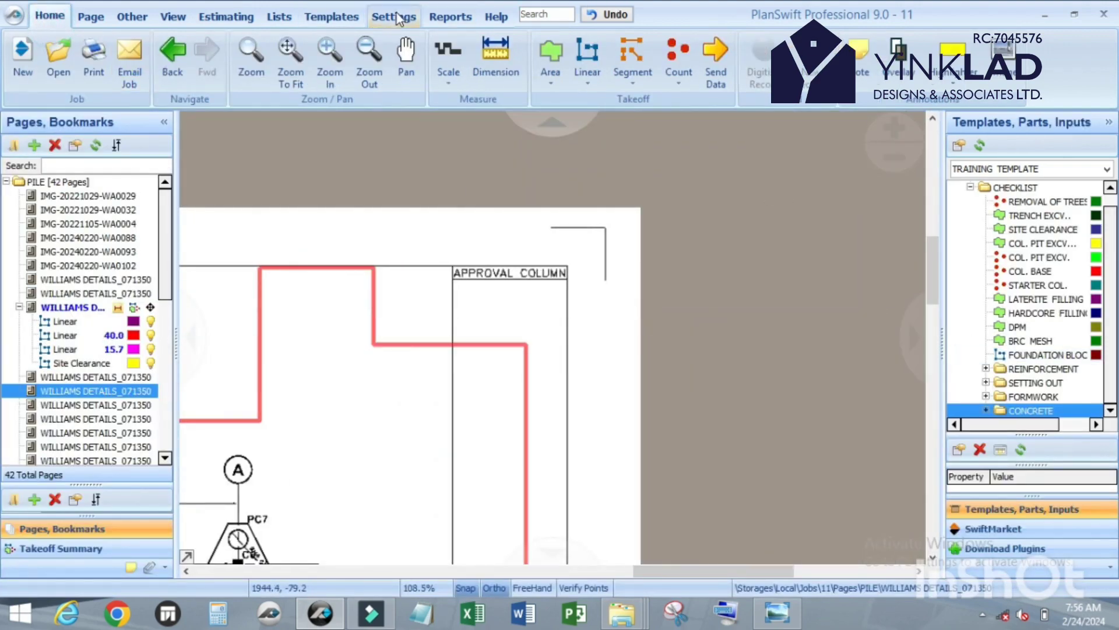
left_click(331, 16)
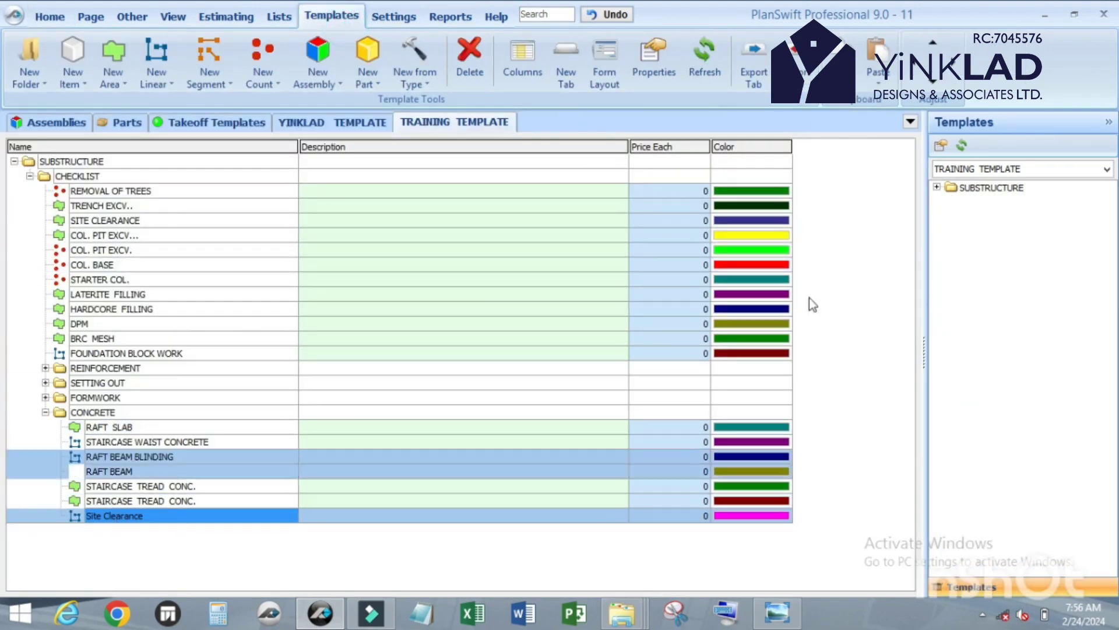
left_click(917, 67)
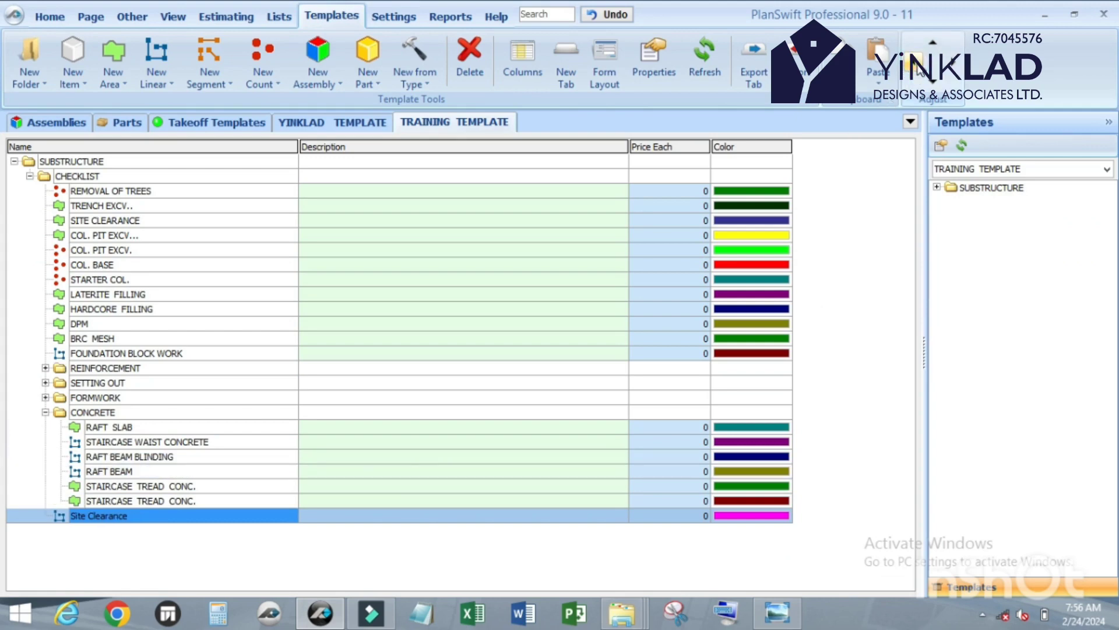
left_click(46, 17)
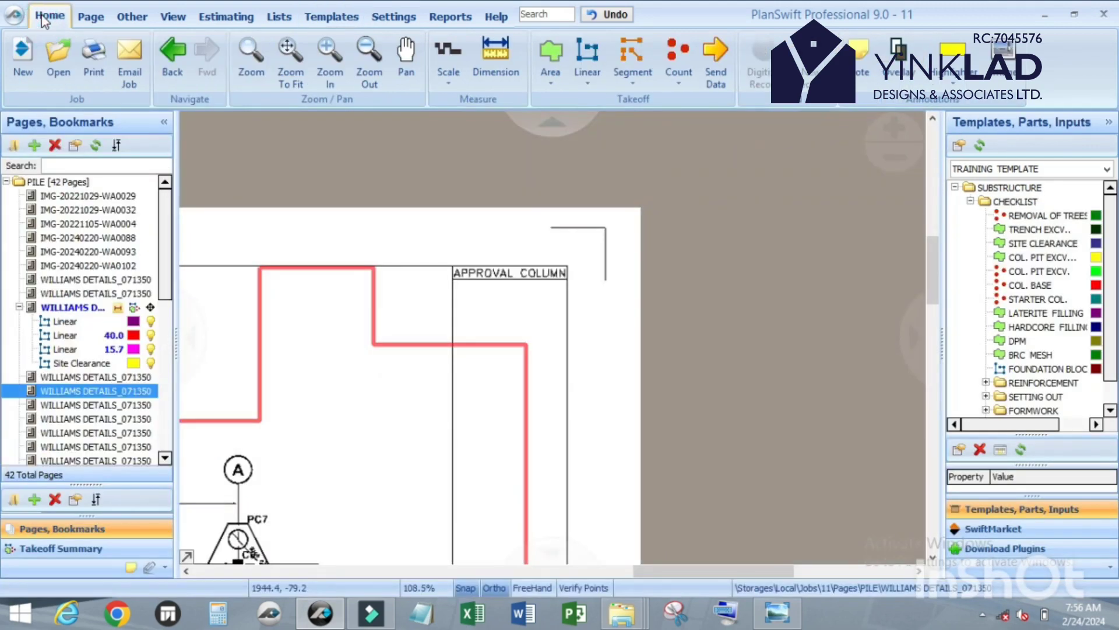
left_click(331, 17)
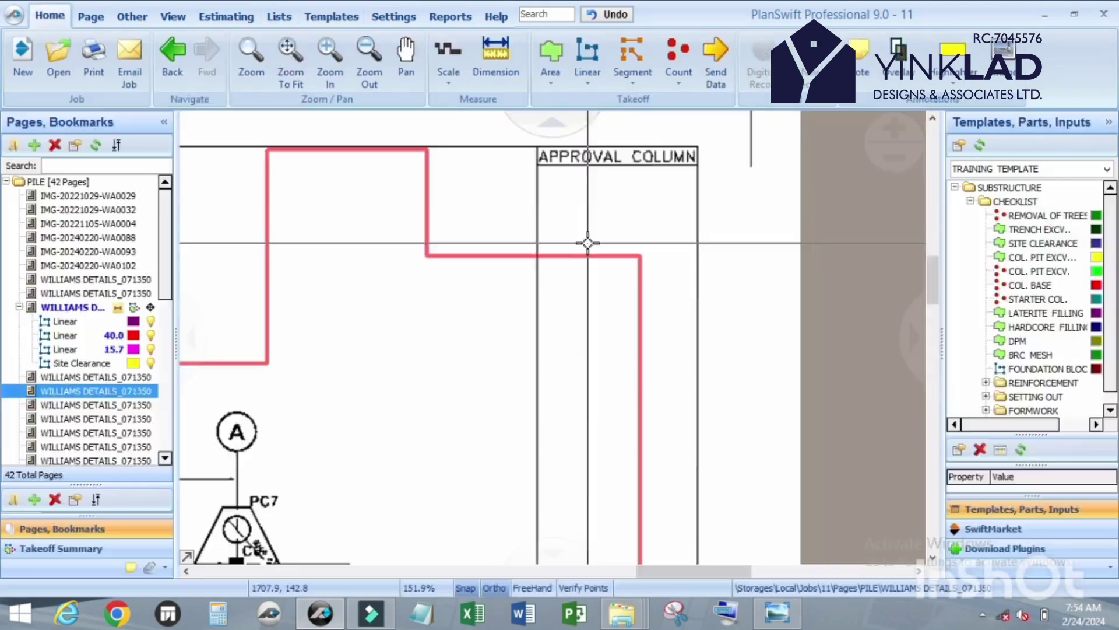
left_click(45, 412)
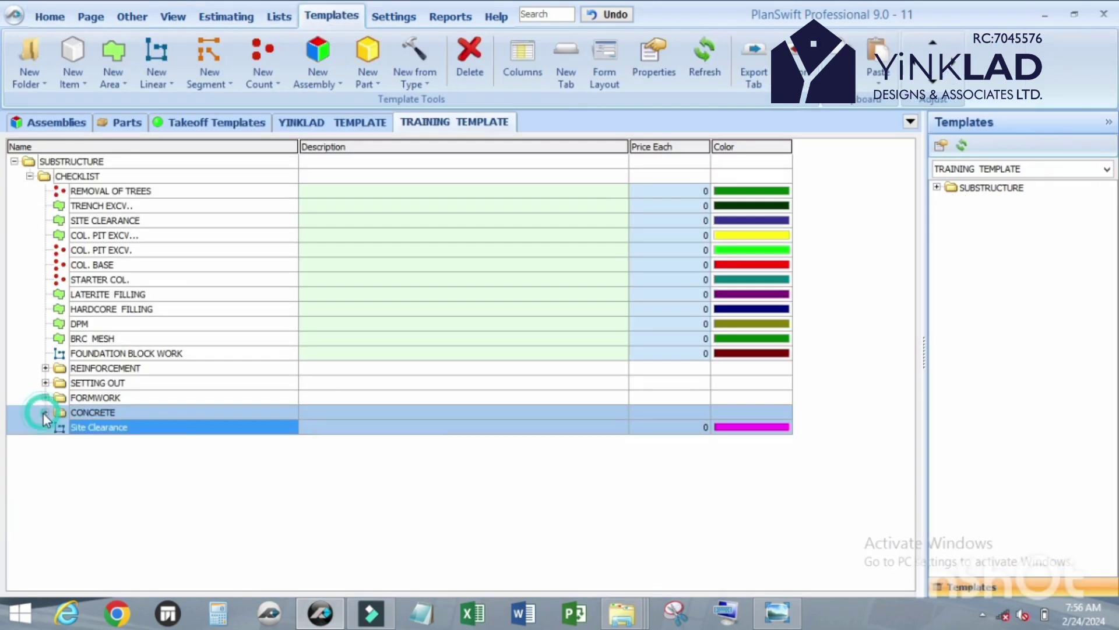
left_click(45, 16)
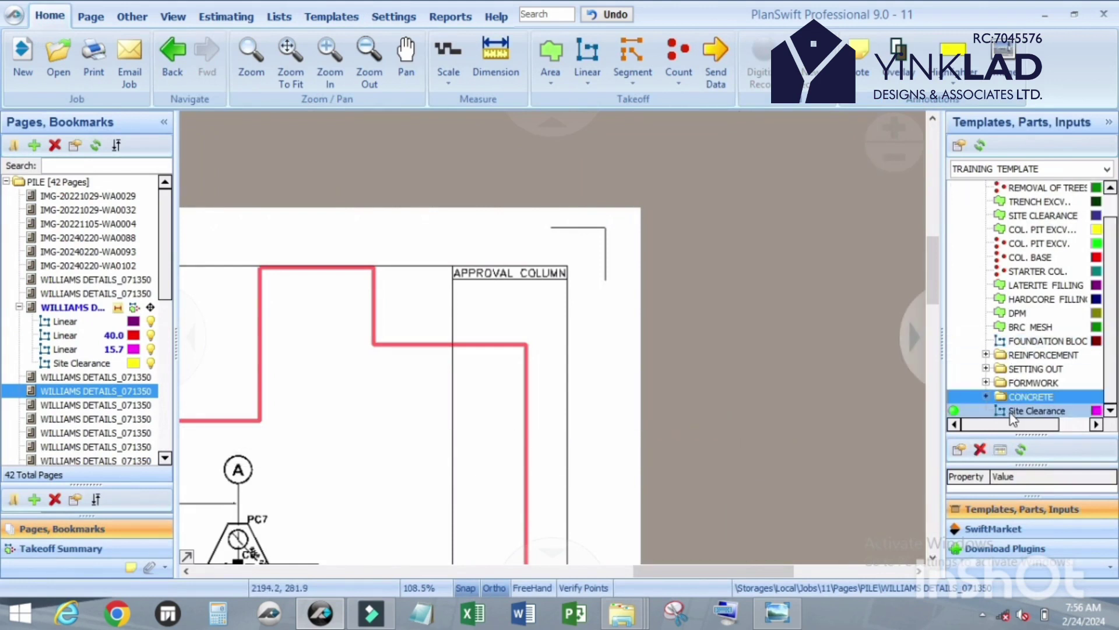
- Give Site Clearance a width of 0.6 and confirm it
double_click(954, 413)
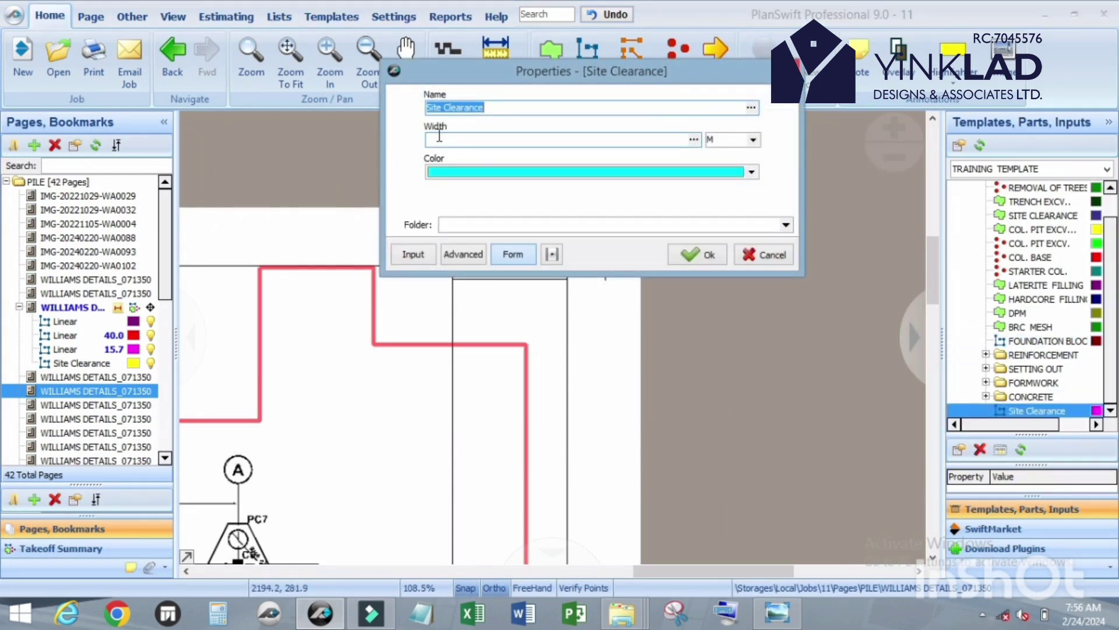
left_click(458, 140)
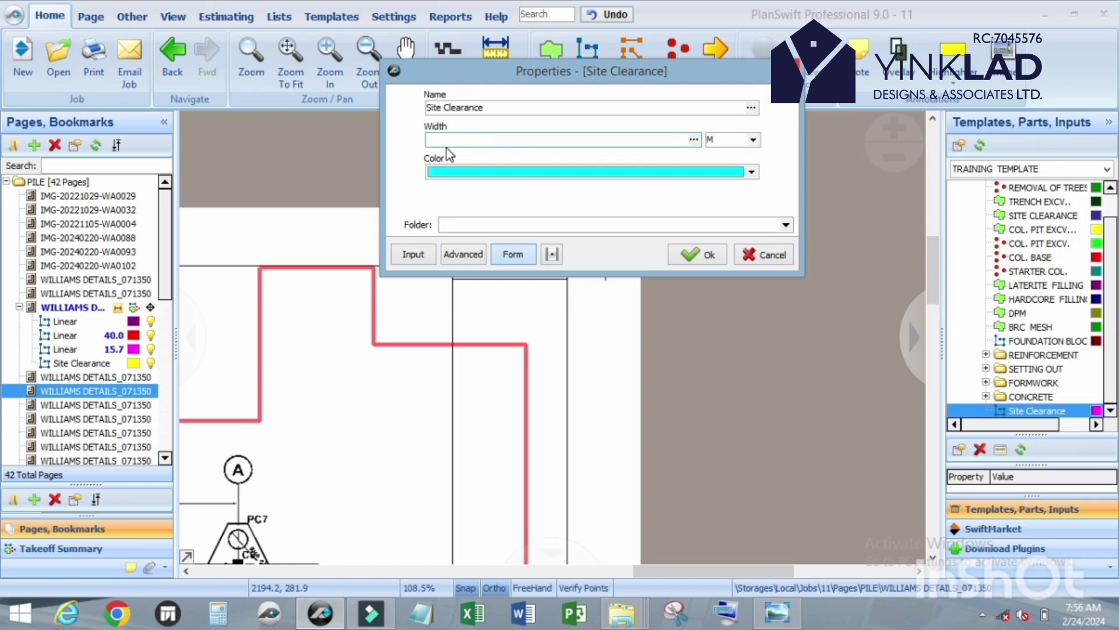
type(".6")
left_click(702, 254)
- Trace the first corners of the Site Clearance strip along the red outline
scroll(484, 279, "down", 4)
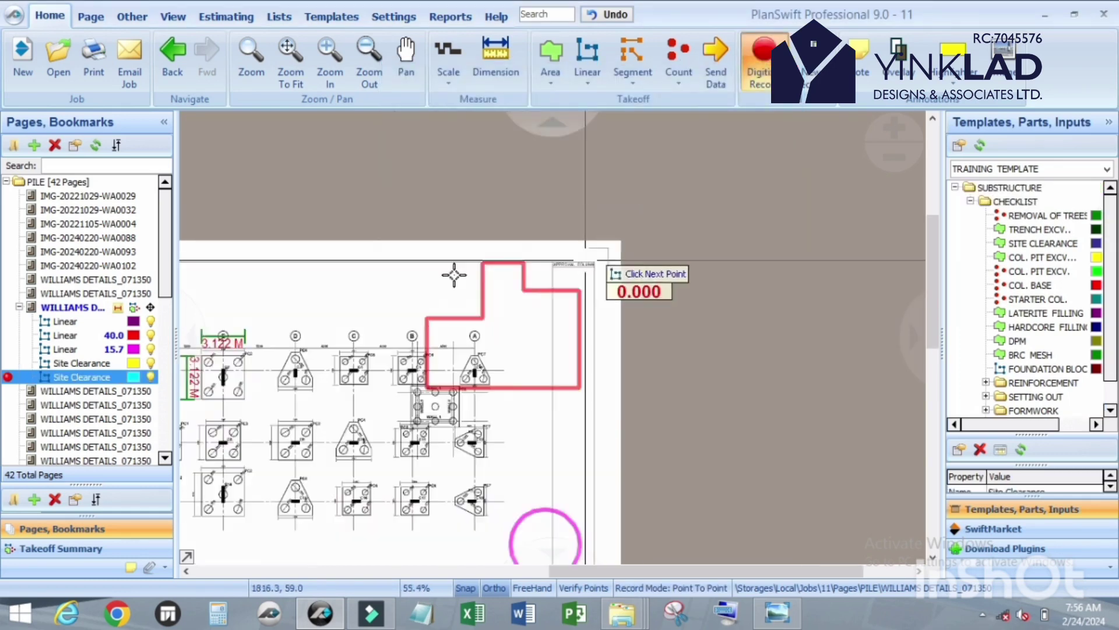
scroll(500, 276, "up", 2)
scroll(500, 276, "up", 6)
left_click(437, 241)
scroll(415, 390, "down", 2)
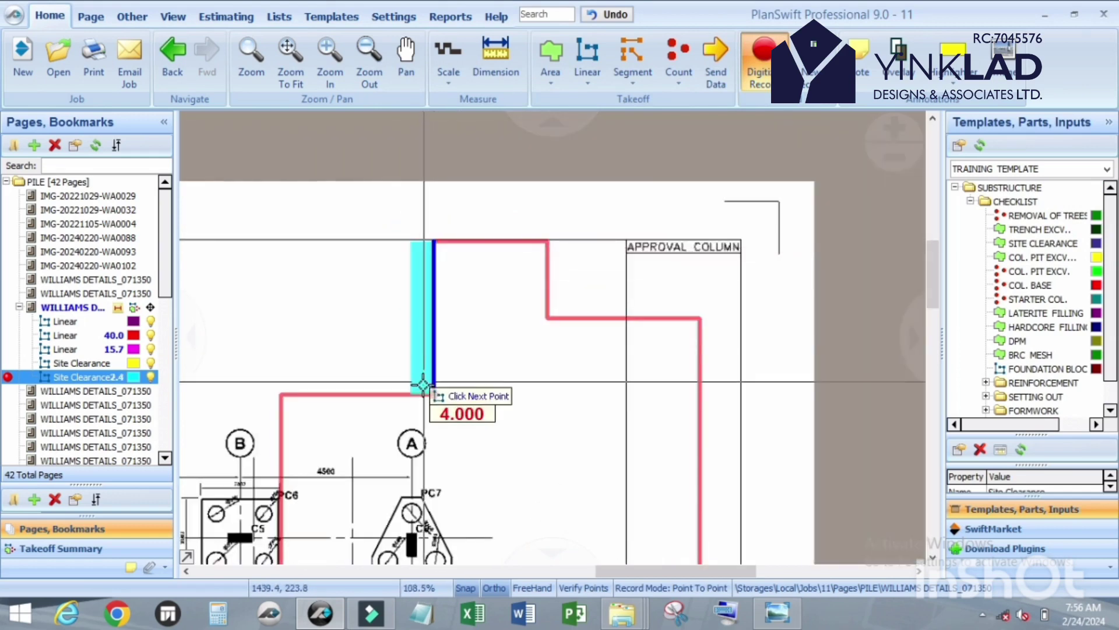
scroll(435, 400, "up", 3)
left_click(448, 400)
scroll(448, 400, "down", 4)
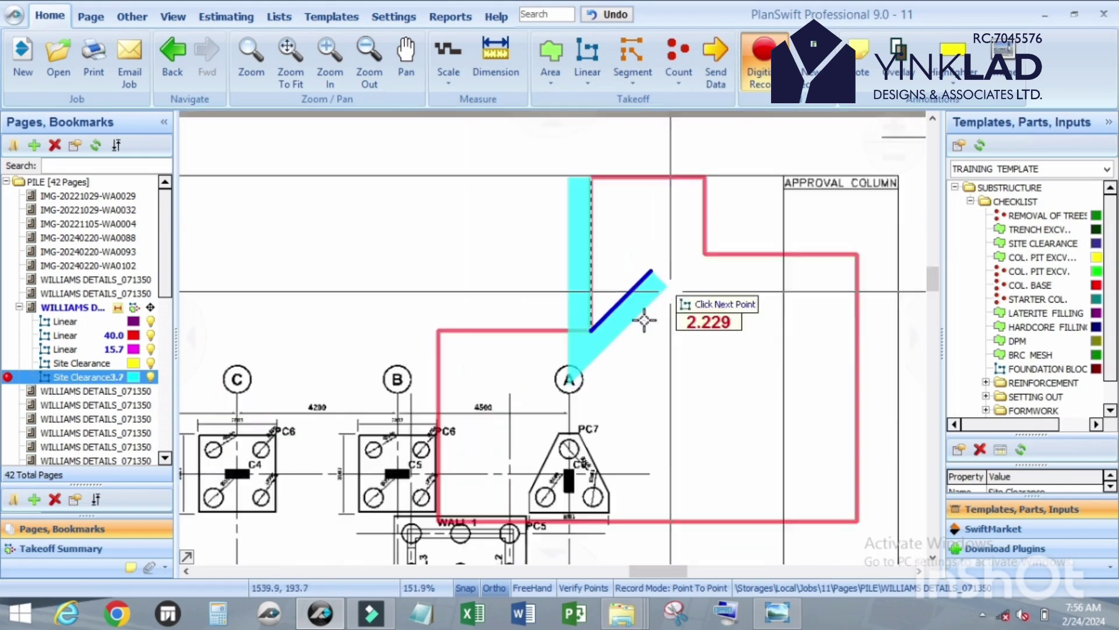
scroll(431, 338, "up", 3)
scroll(428, 334, "down", 4)
left_click(440, 341)
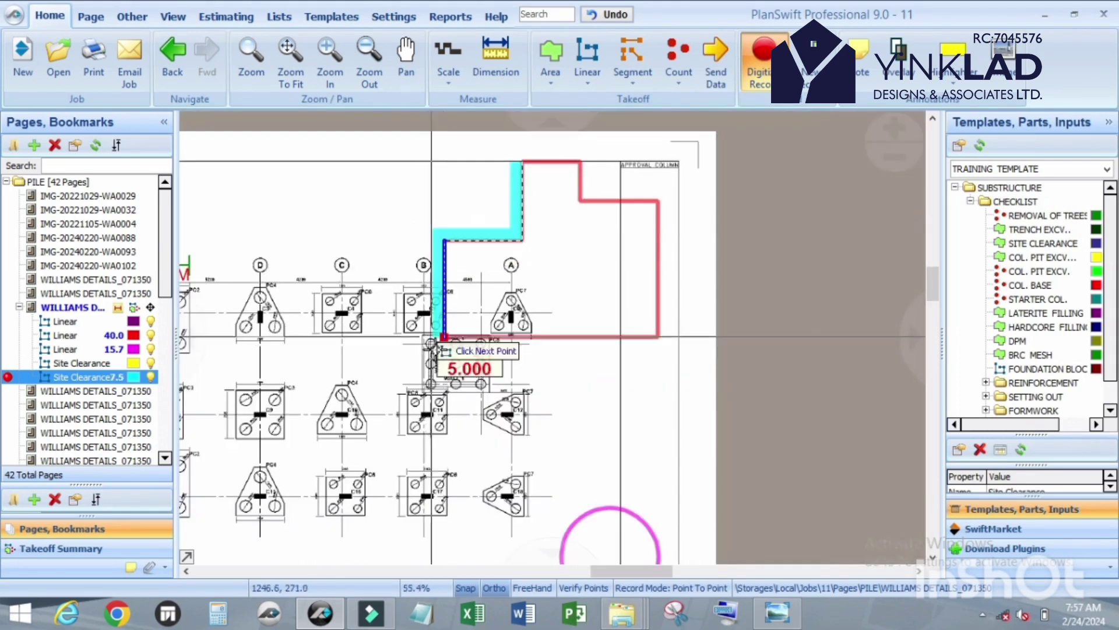
scroll(440, 341, "up", 4)
scroll(471, 356, "down", 4)
left_click(500, 417)
- Complete the strip around the outline, fixing the 3.600 segment, for a 24.4 total
scroll(621, 321, "up", 3)
scroll(621, 320, "down", 4)
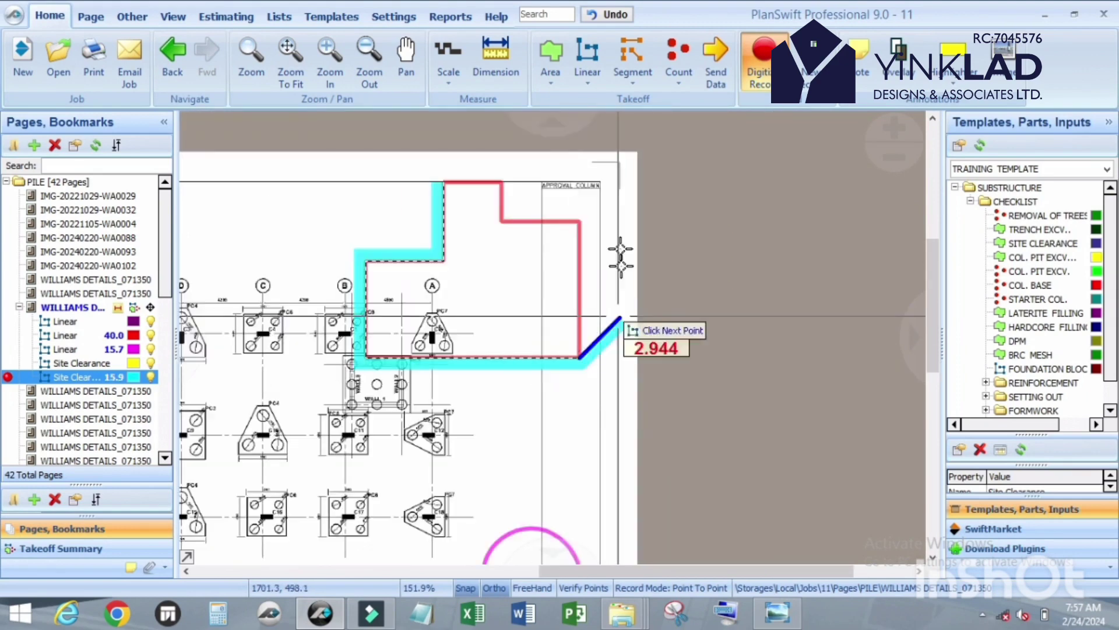
scroll(609, 238, "up", 4)
left_click(570, 214)
left_click(355, 213)
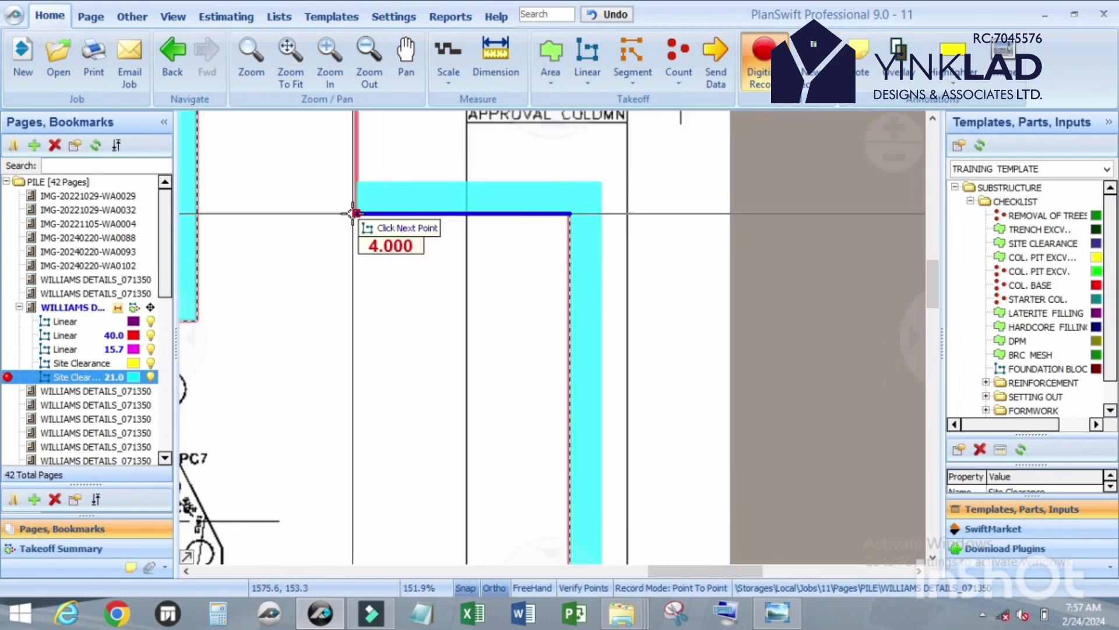
scroll(562, 312, "down", 4)
scroll(488, 220, "up", 4)
left_click(477, 273)
scroll(495, 242, "down", 4)
scroll(388, 250, "up", 5)
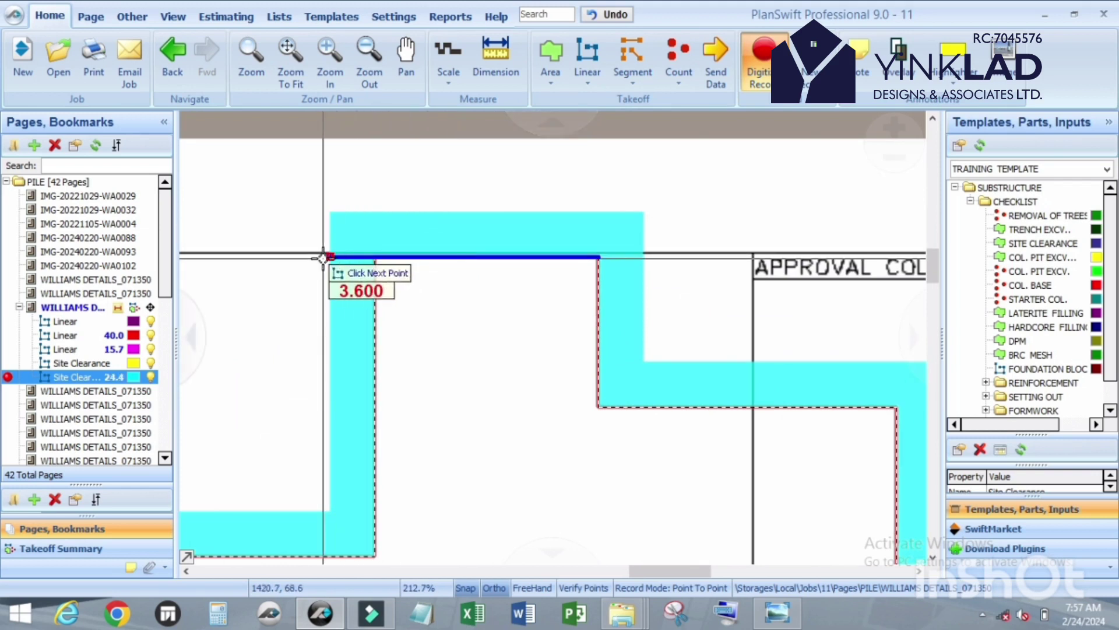
scroll(327, 256, "up", 3)
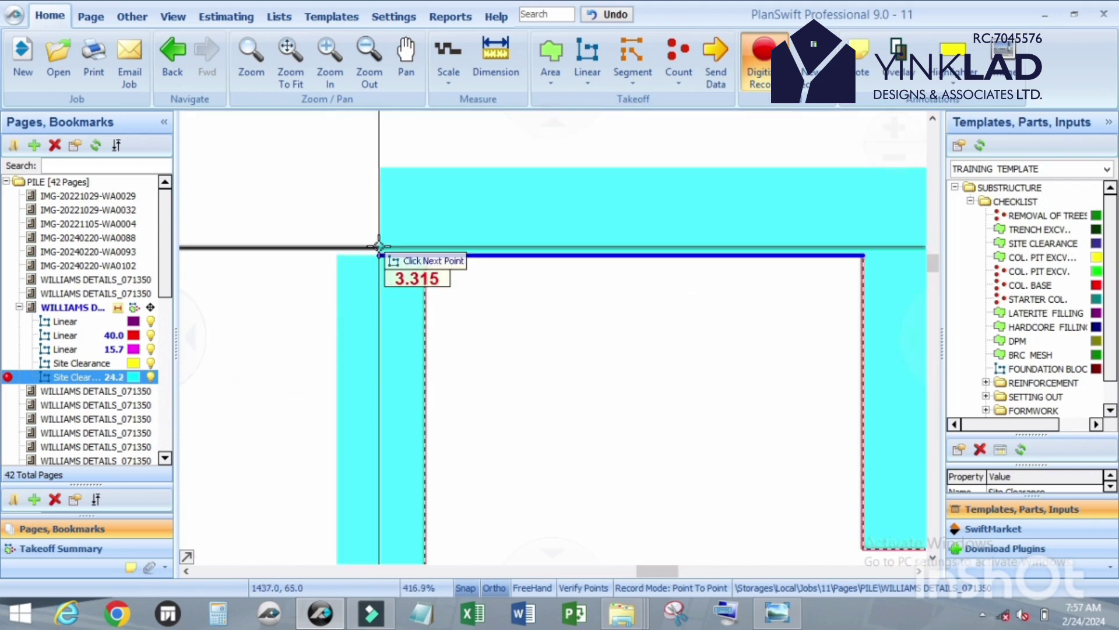
left_click(338, 255)
left_click(337, 255)
scroll(338, 255, "down", 6)
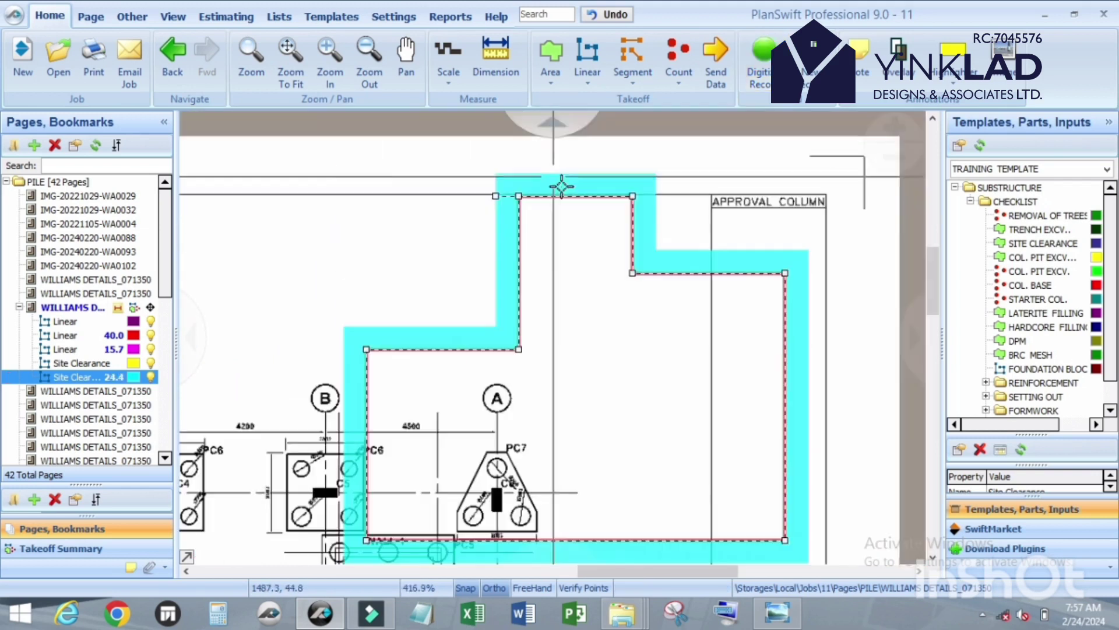
- Show the quantity legend on the pile cap plan
scroll(490, 289, "down", 4)
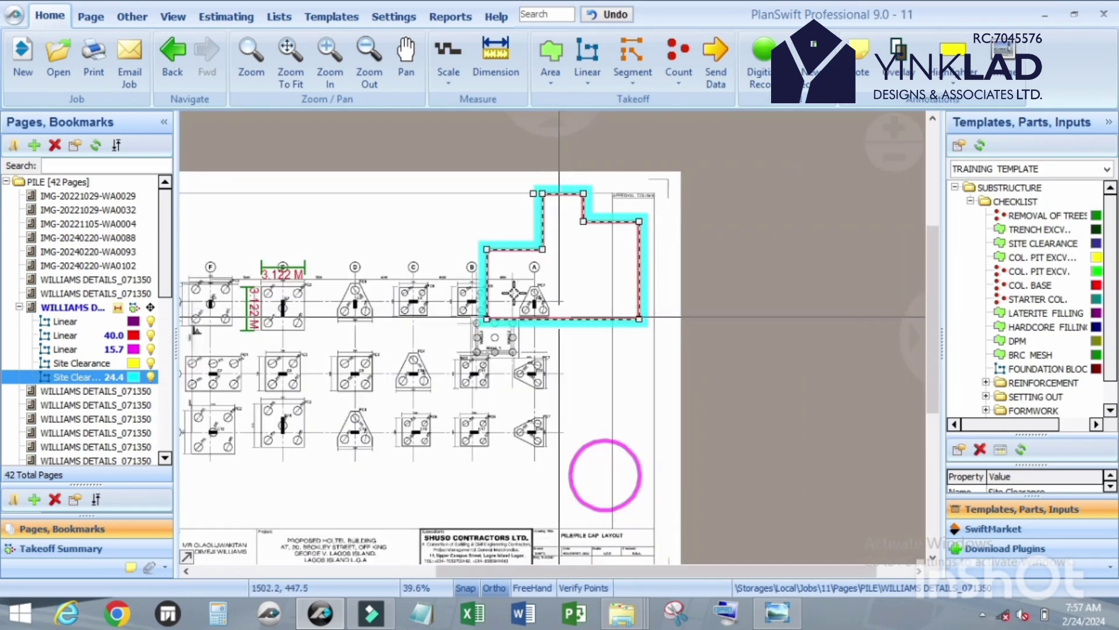
right_click(430, 215)
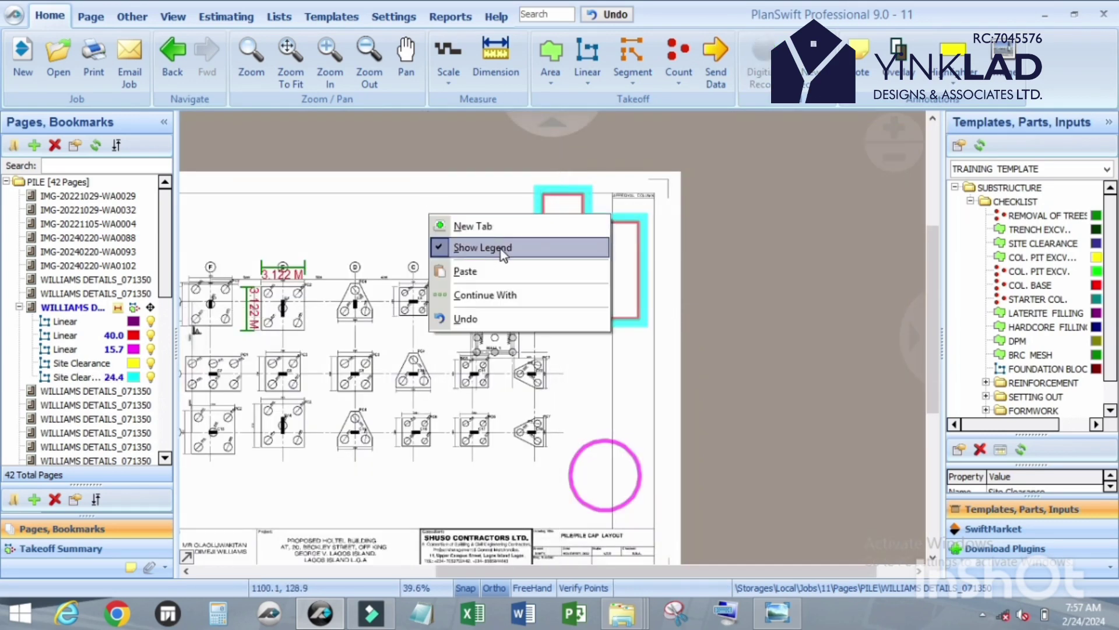
left_click(717, 243)
scroll(500, 450, "up", 1)
scroll(500, 449, "down", 1)
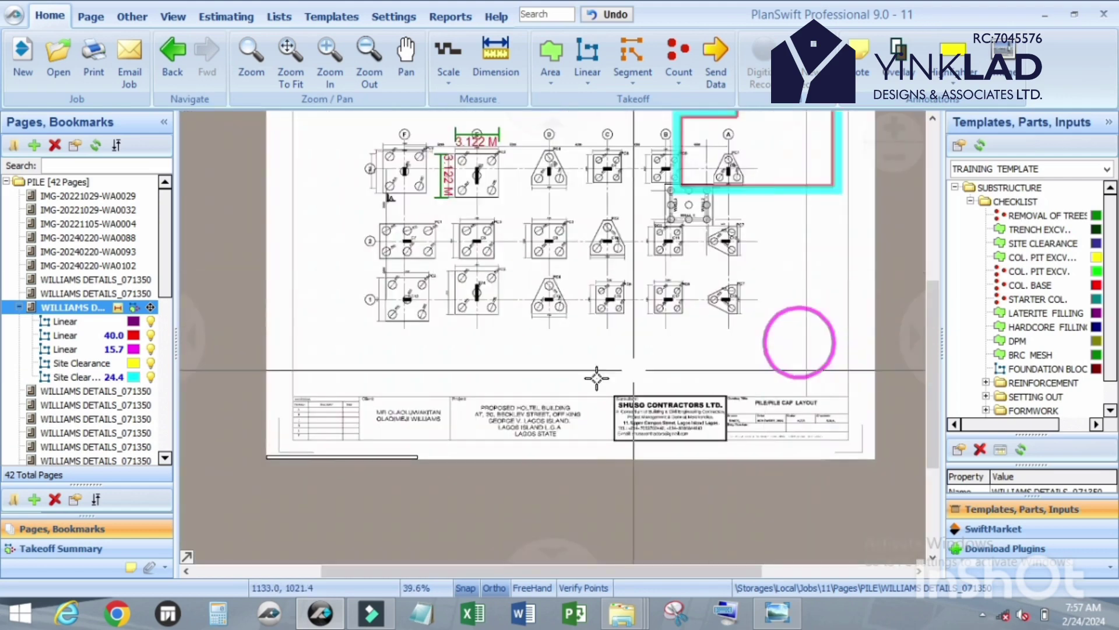
scroll(496, 443, "up", 9)
scroll(495, 440, "up", 1)
scroll(667, 400, "down", 2)
- Hide the 15.7 M and 40.0 M quantities so only Site Clearance 24.4 shows in the legend
left_click(153, 364)
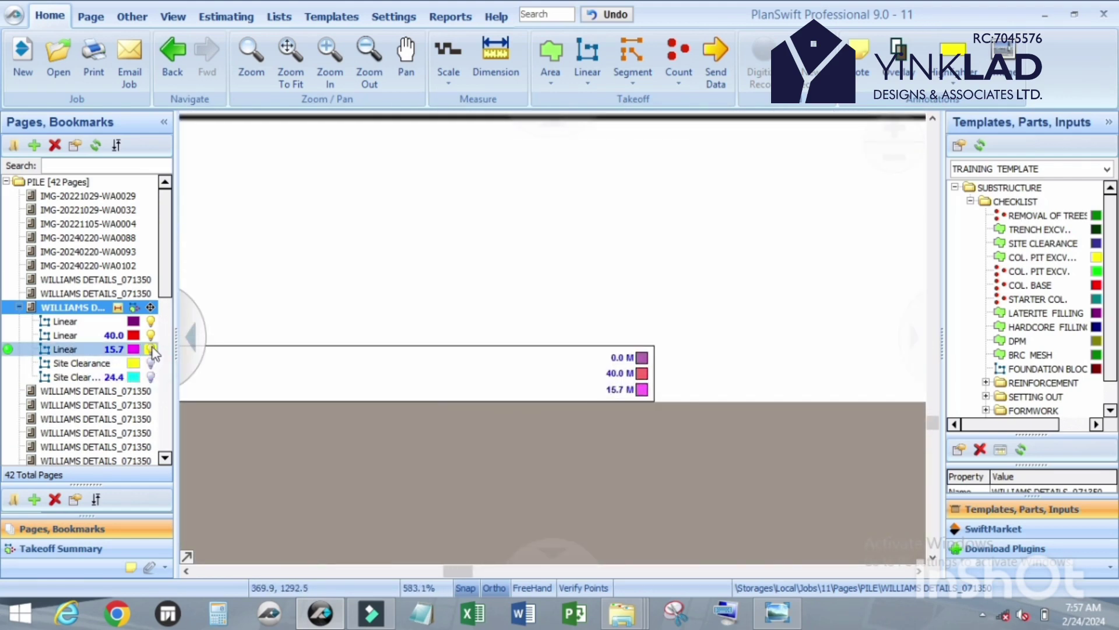
left_click(151, 349)
left_click(153, 335)
left_click(151, 377)
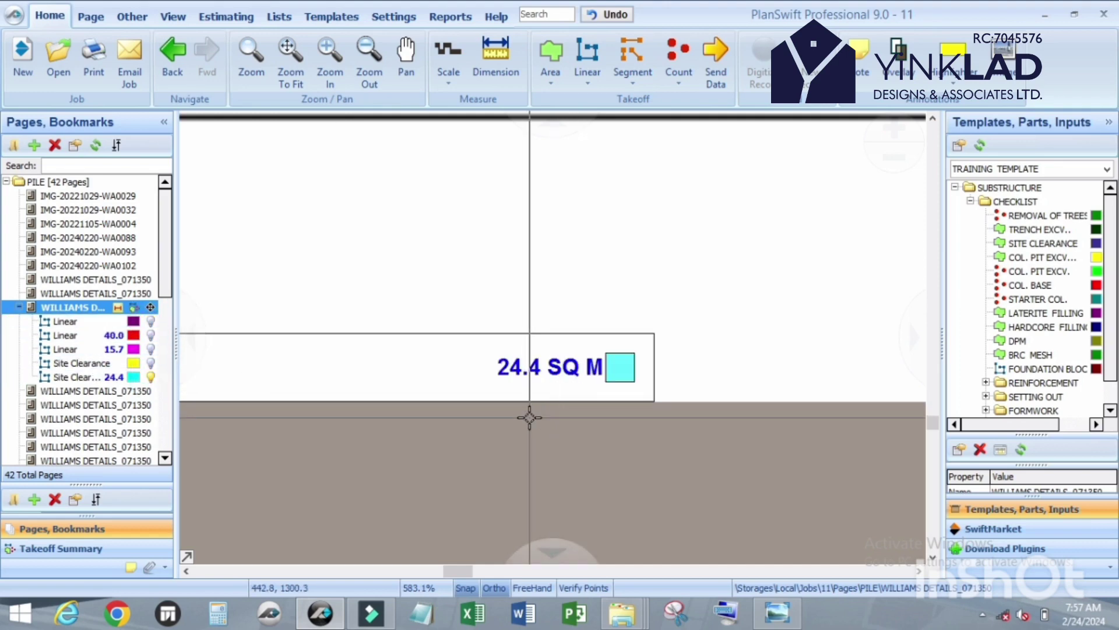
scroll(513, 400, "down", 10)
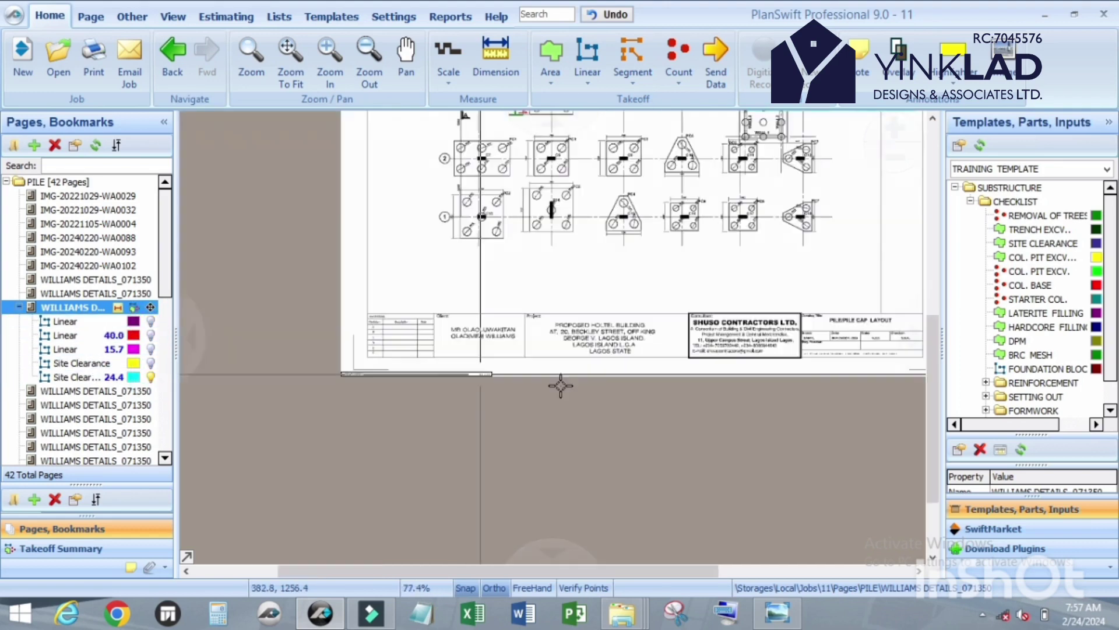
scroll(541, 322, "up", 5)
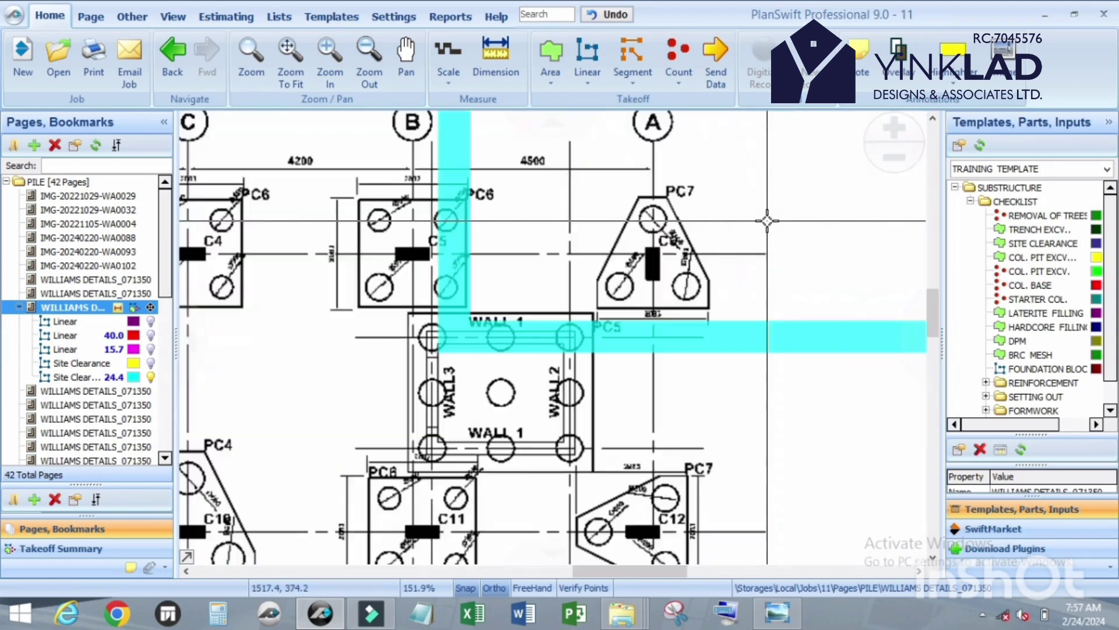
scroll(395, 370, "down", 5)
scroll(551, 242, "up", 5)
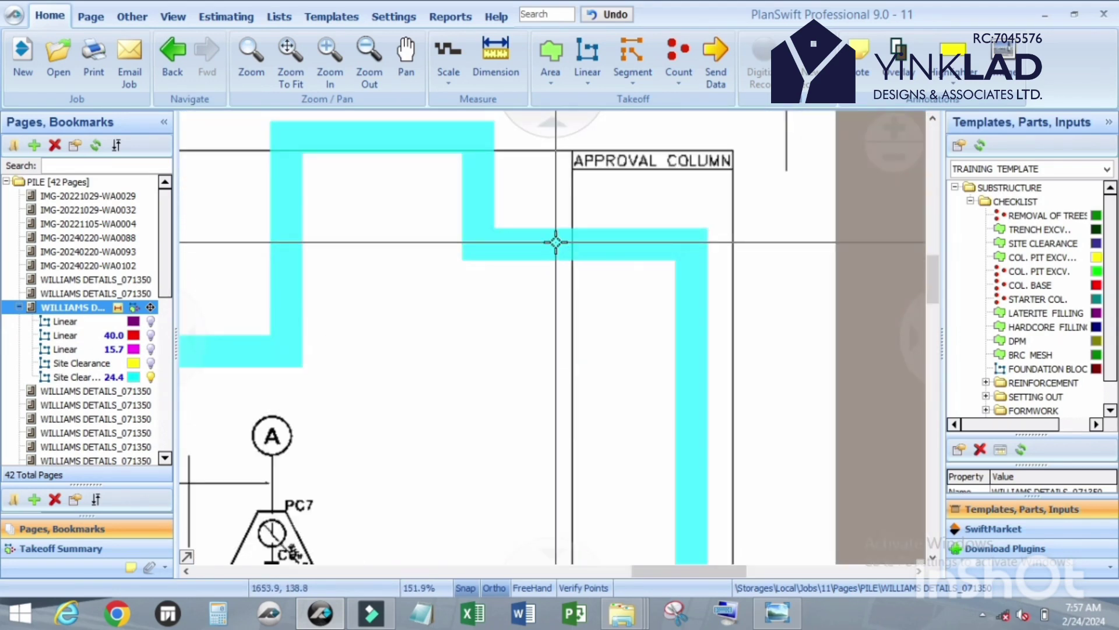
- Select and then deselect the cyan Site Clearance area to check it
left_click(556, 242)
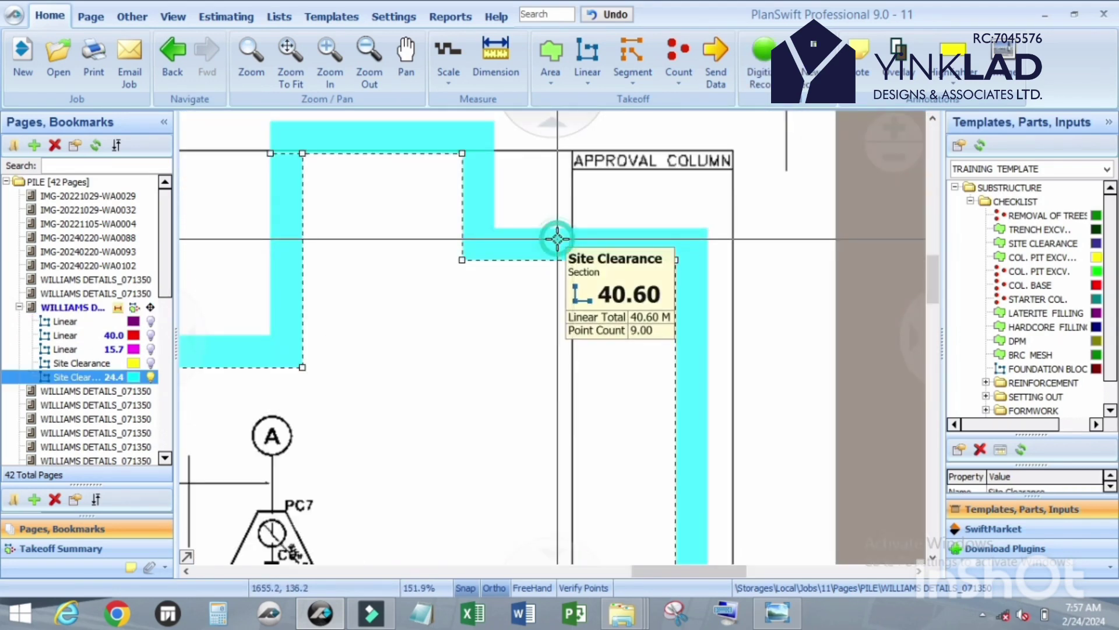
left_click(364, 310)
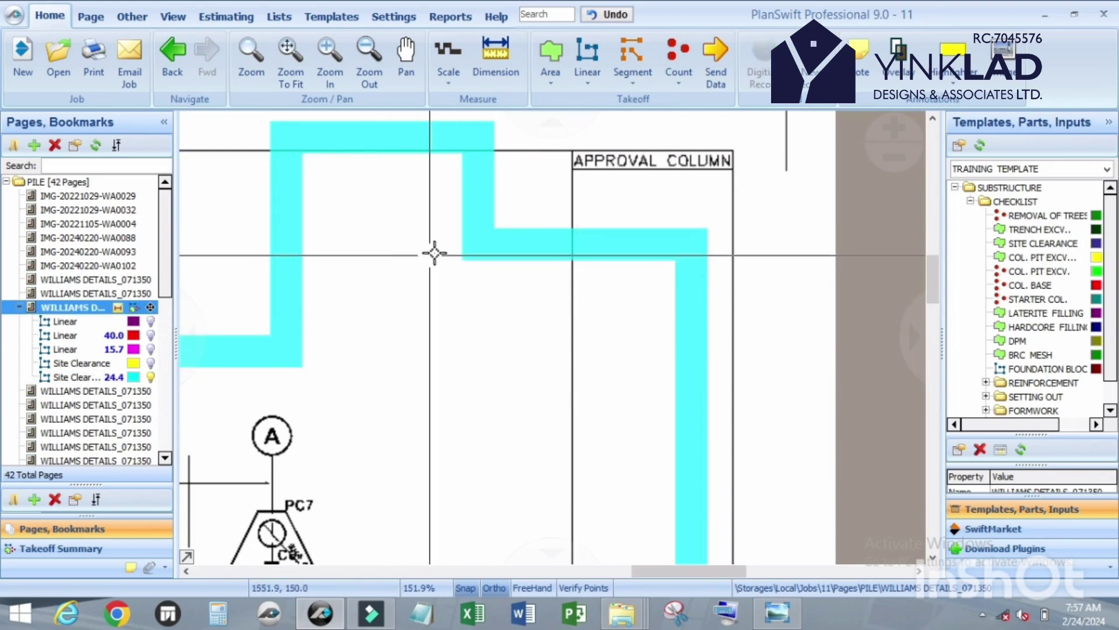
scroll(551, 190, "down", 4)
scroll(551, 192, "up", 3)
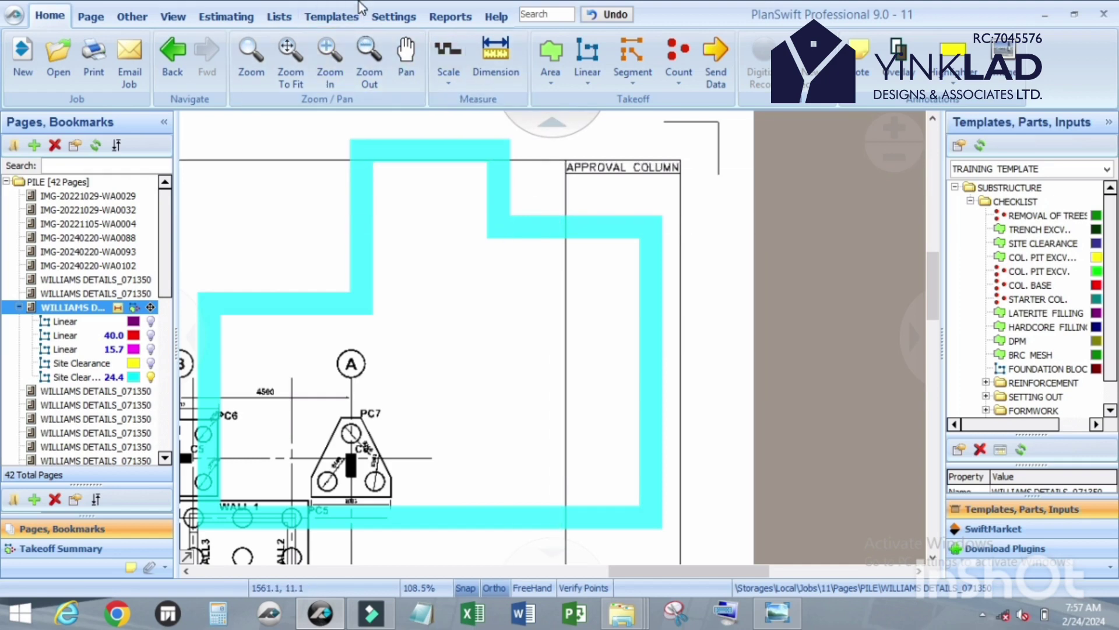
- Copy and paste Site Clearance, then start renaming the duplicate Trench Excavation
left_click(331, 17)
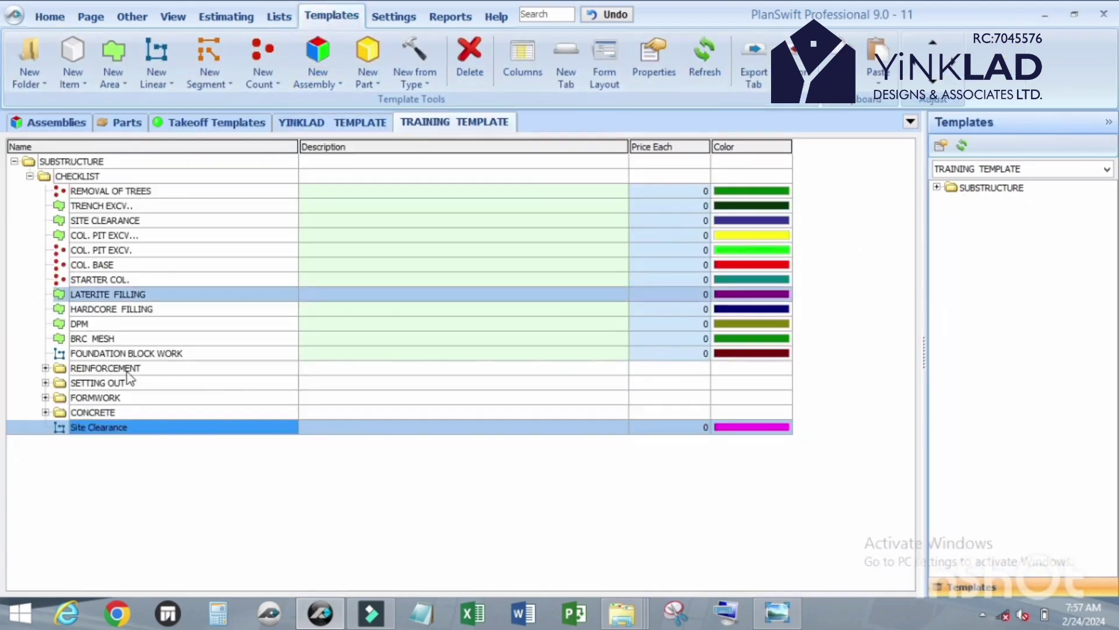
right_click(129, 430)
left_click(187, 517)
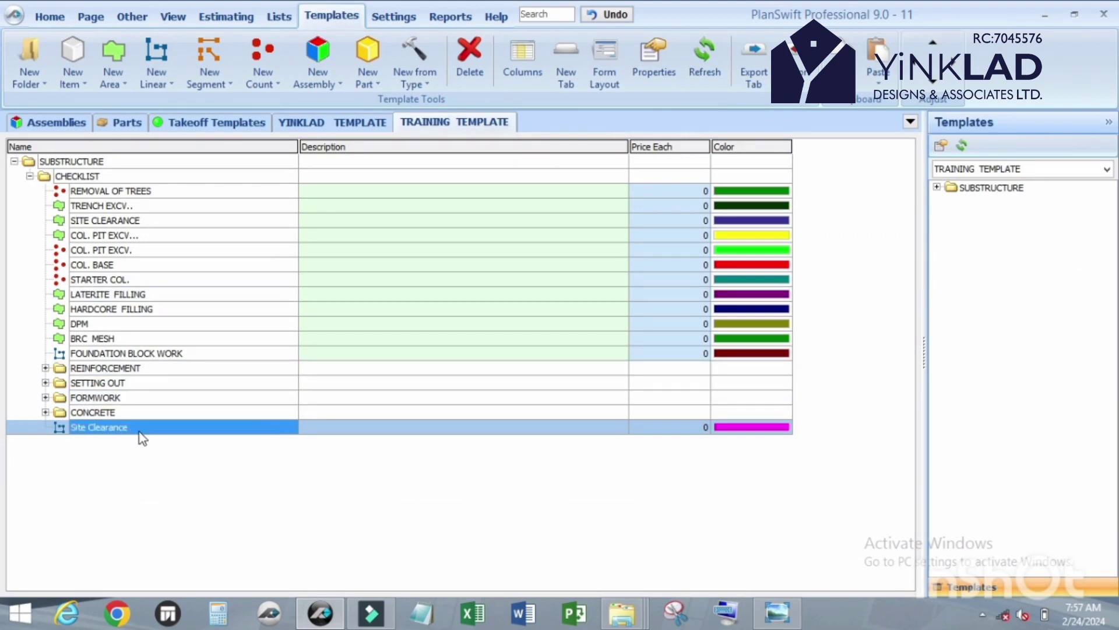
right_click(140, 430)
left_click(178, 537)
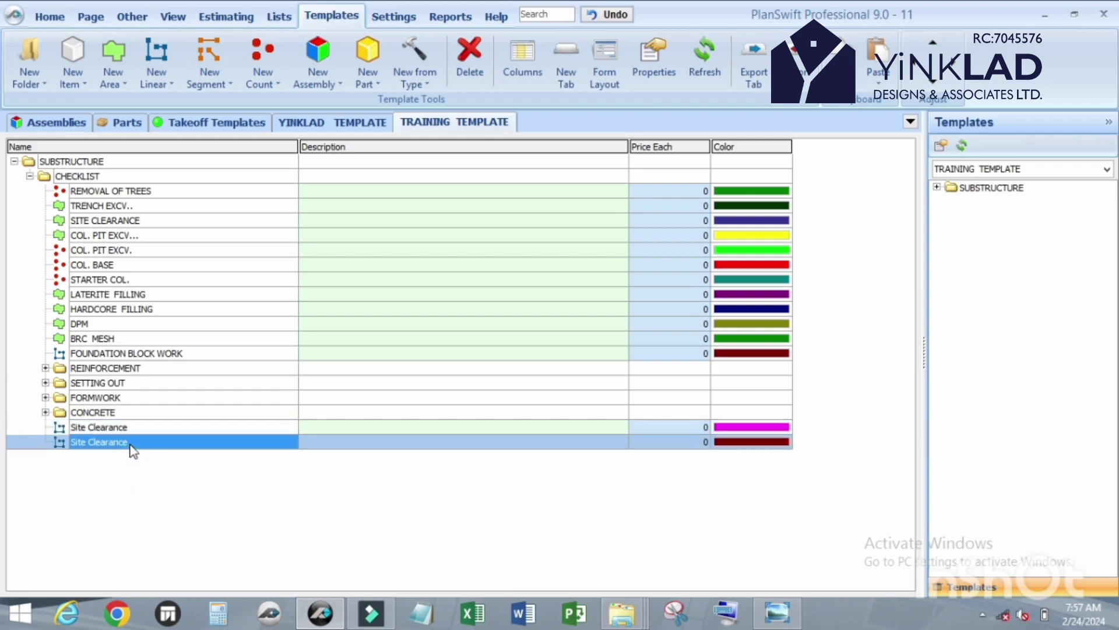
double_click(130, 443)
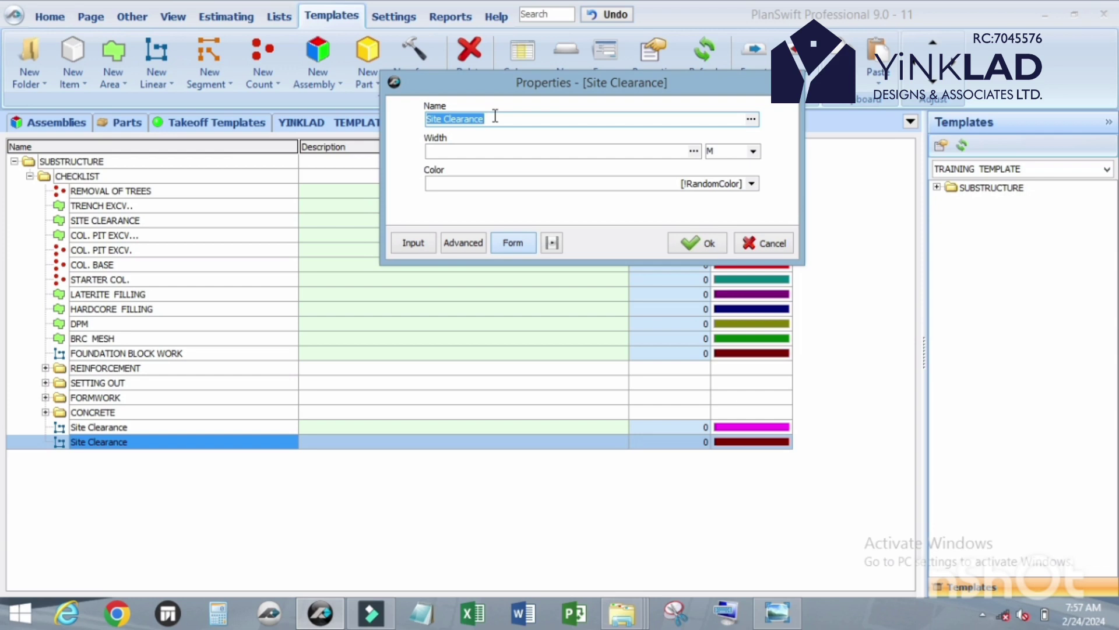
type("Trench Excavation")
- Make Depth an input field on the Trench Excavation form in the advanced property grid
left_click(464, 243)
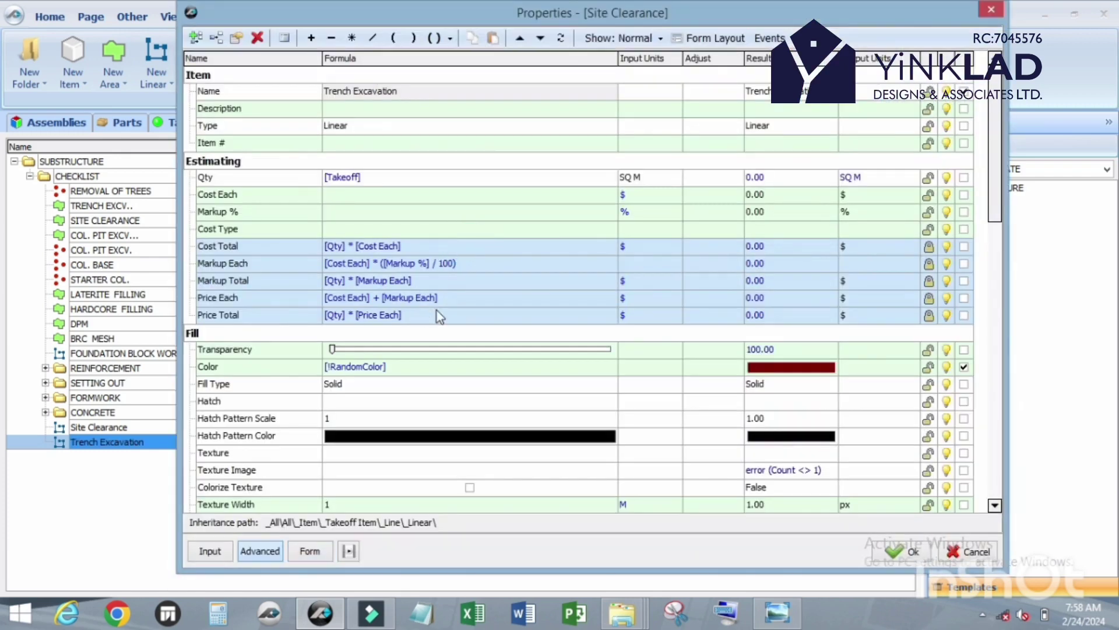
scroll(436, 310, "down", 5)
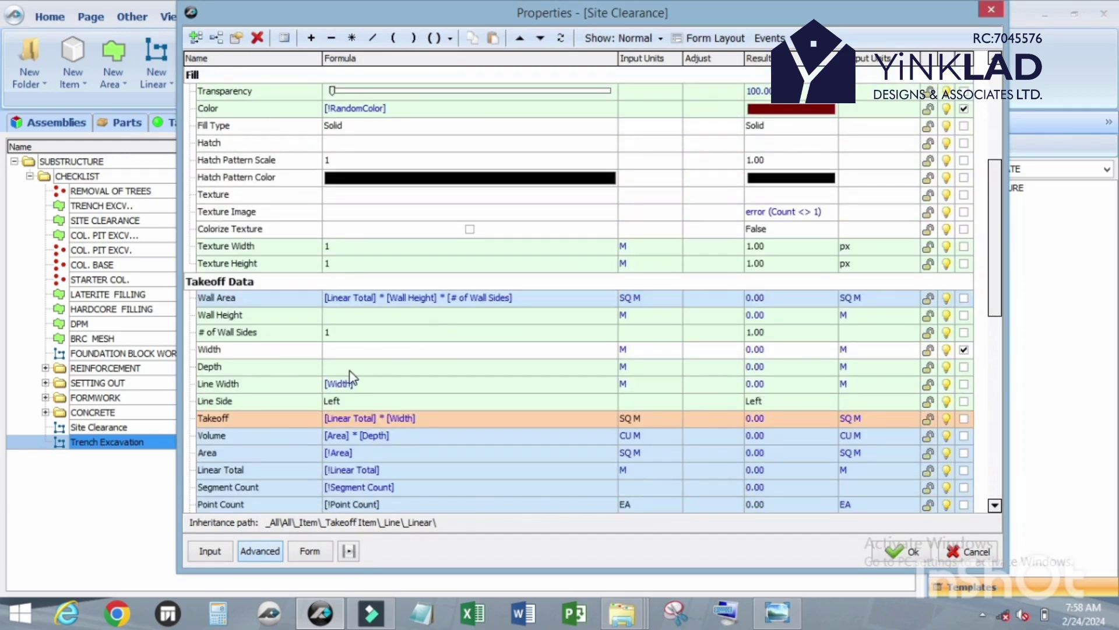
left_click(431, 370)
left_click(964, 366)
- Set the Takeoff formula to [Linear Total] * [Width] * [Depth]
scroll(593, 372, "down", 4)
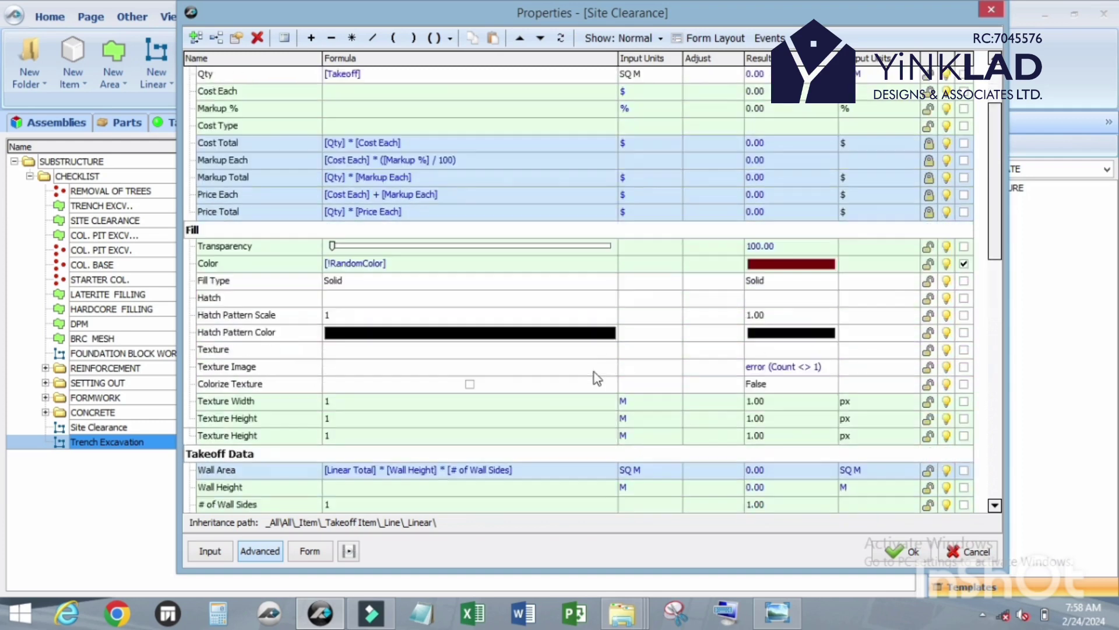
scroll(354, 391, "down", 2)
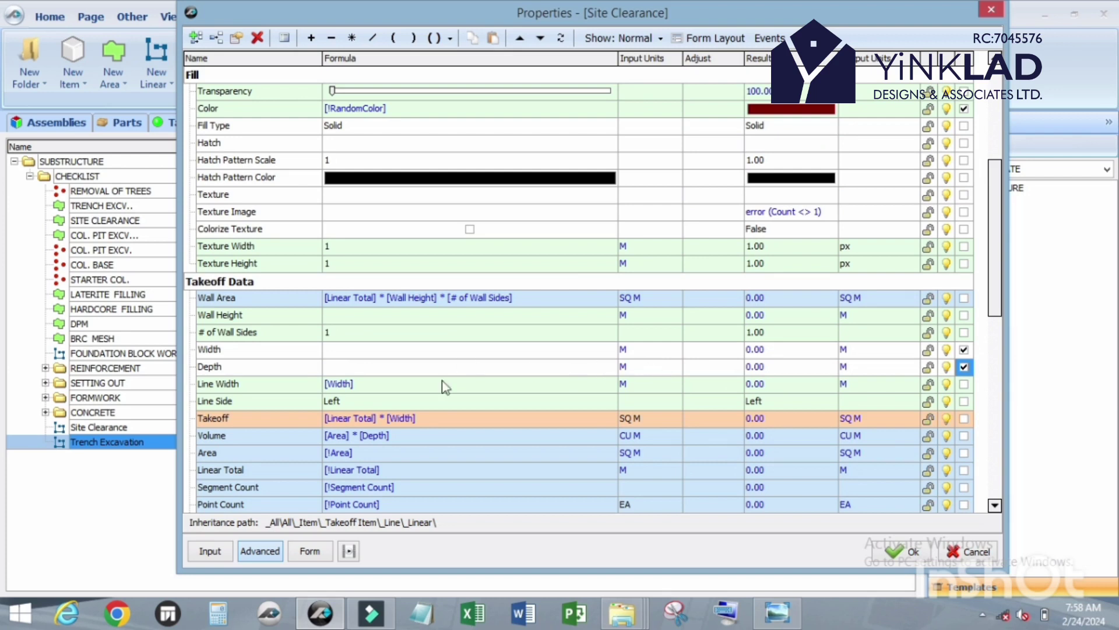
left_click(424, 416)
left_click(351, 38)
left_click_drag(213, 368, 470, 421)
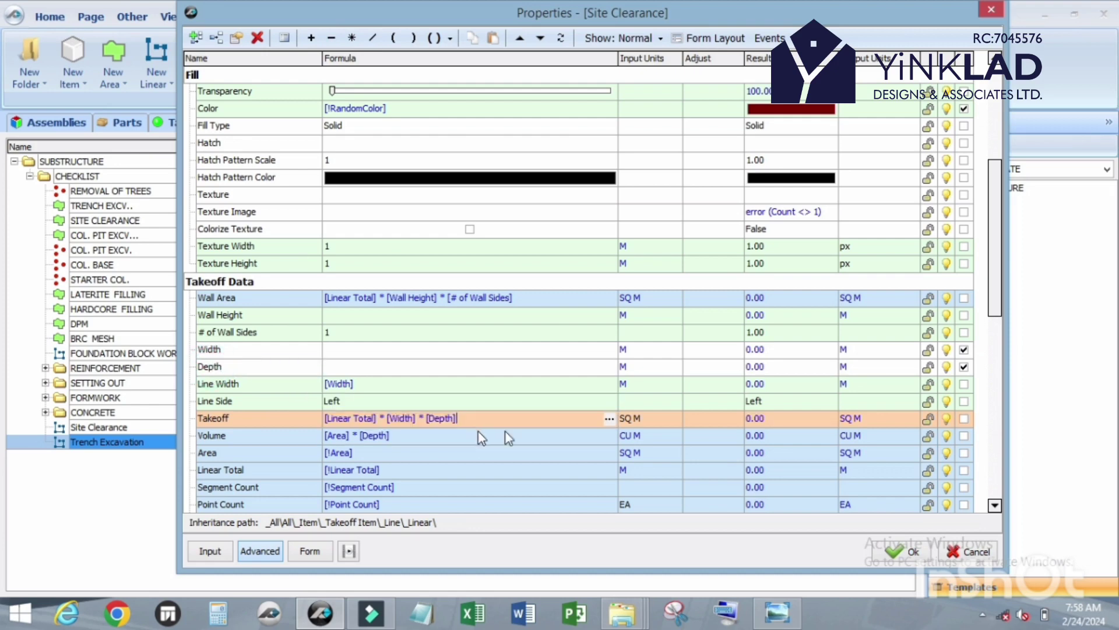
scroll(981, 151, "up", 1)
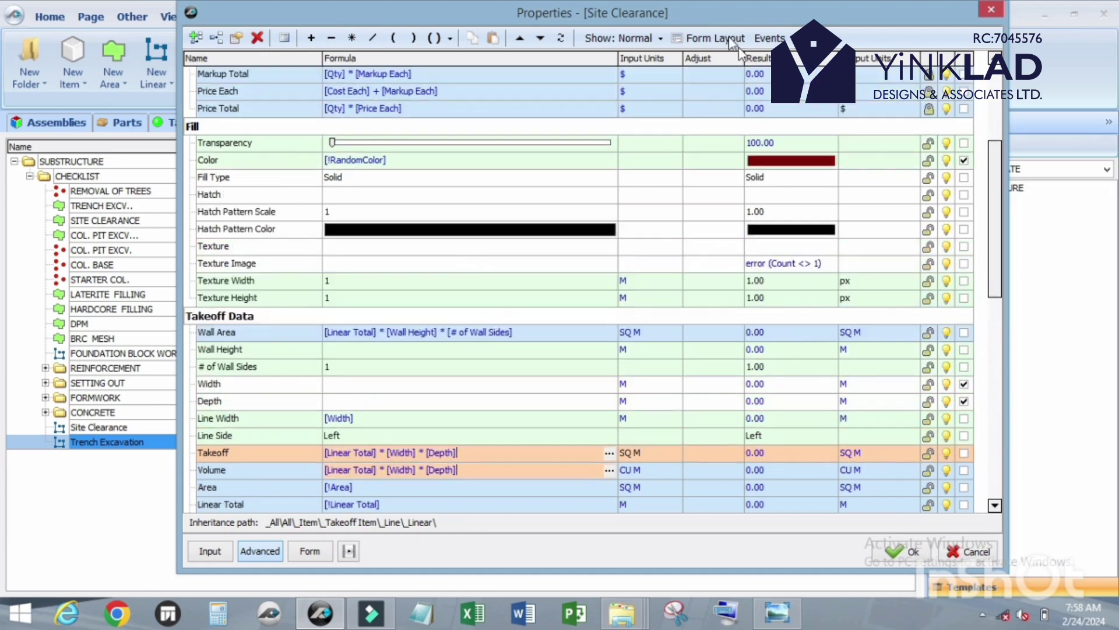
- Lay out the input form with units beside Depth and Width on the same row
left_click(716, 38)
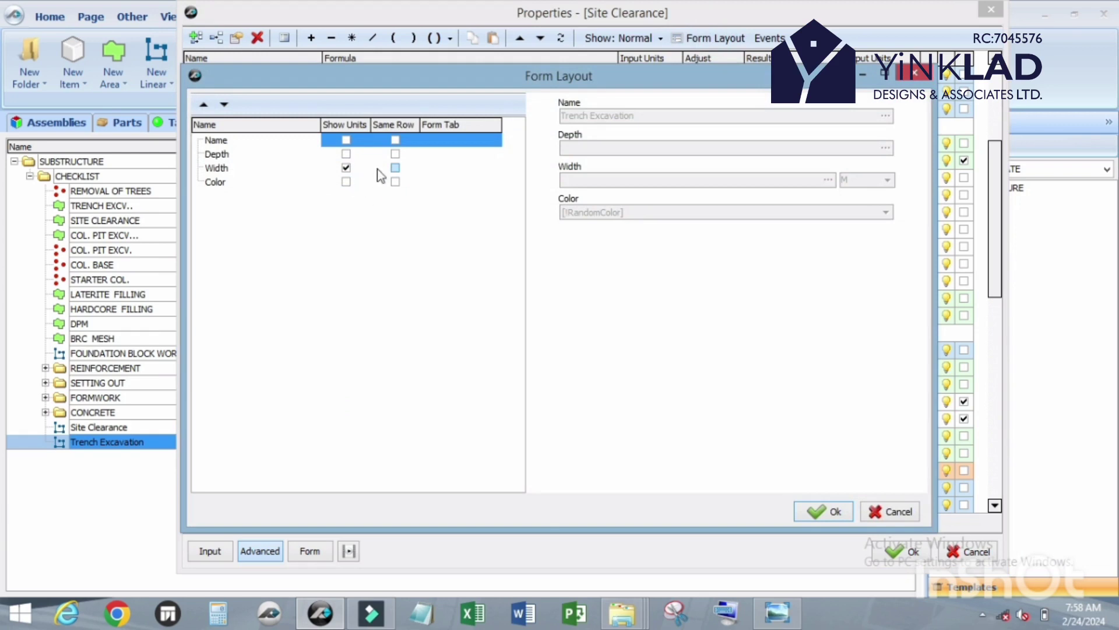
left_click(346, 154)
left_click(346, 154)
left_click(396, 167)
left_click(396, 167)
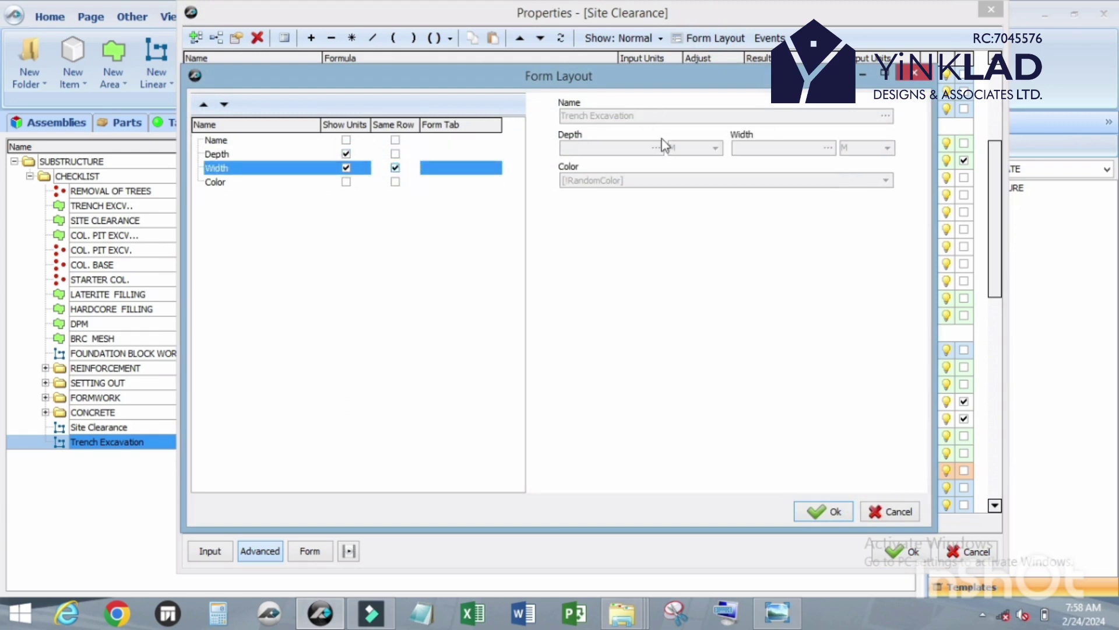
left_click(821, 512)
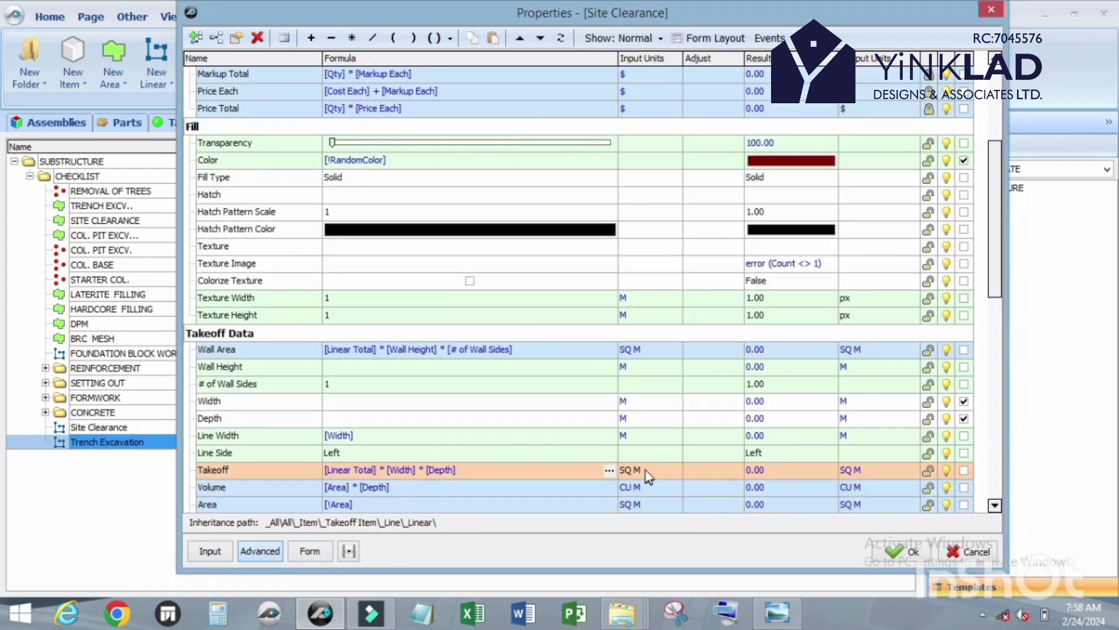
- Set both the Takeoff and Qty units of Trench Excavation to CU M
left_click(675, 470)
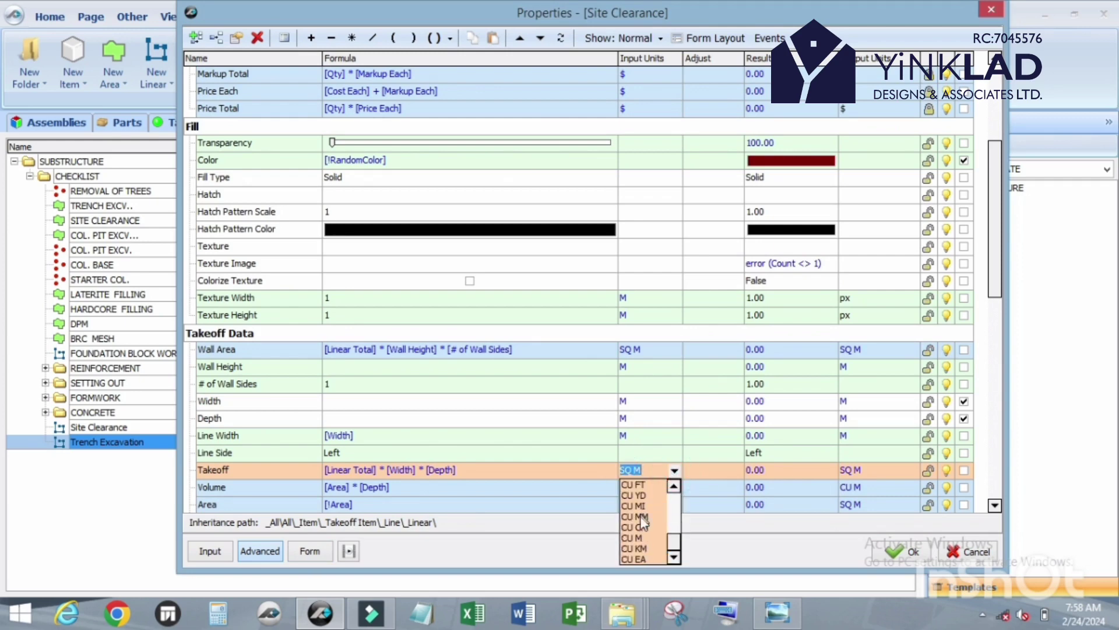
left_click(641, 537)
scroll(643, 328, "up", 3)
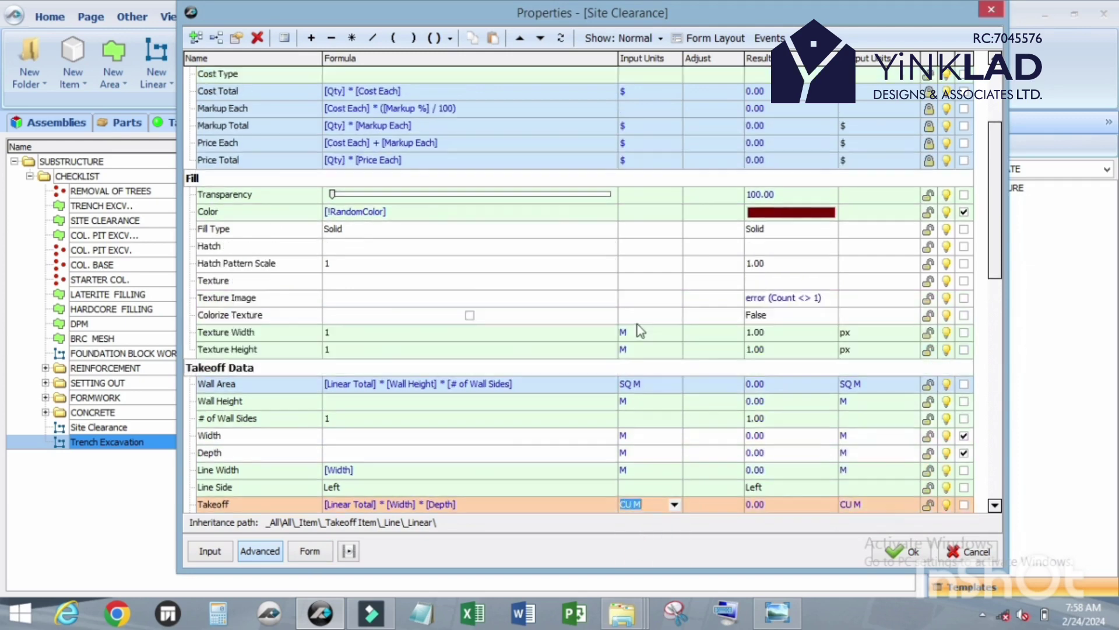
scroll(638, 321, "up", 1)
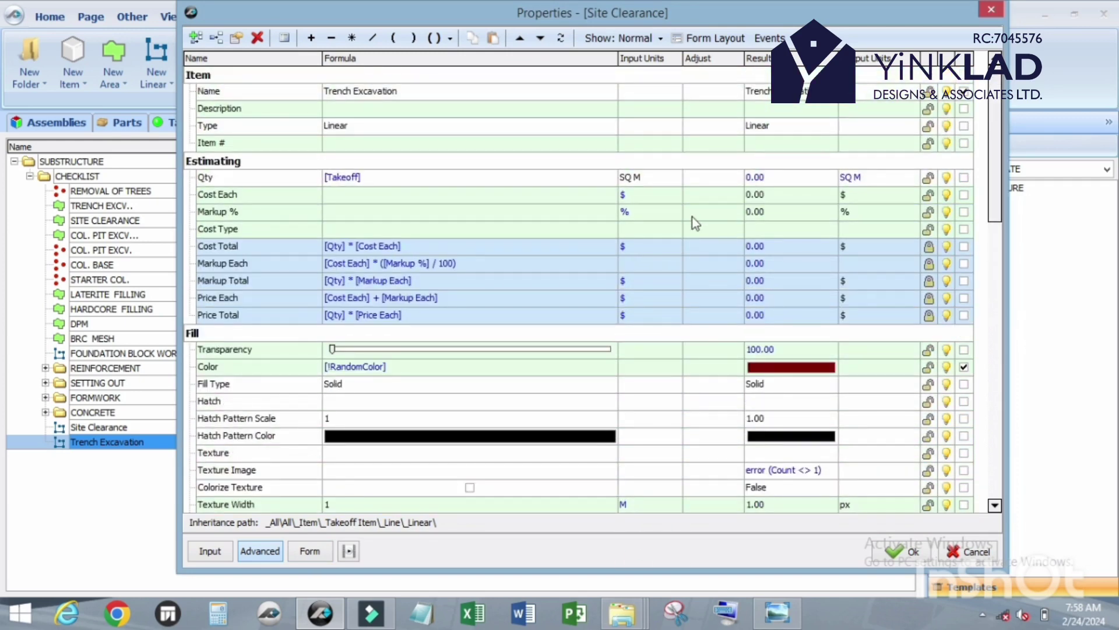
left_click(677, 182)
left_click(674, 179)
scroll(646, 253, "down", 1)
left_click(644, 255)
- Save the Trench Excavation properties and hide the cyan Site Clearance area on the pile cap drawing
left_click(895, 551)
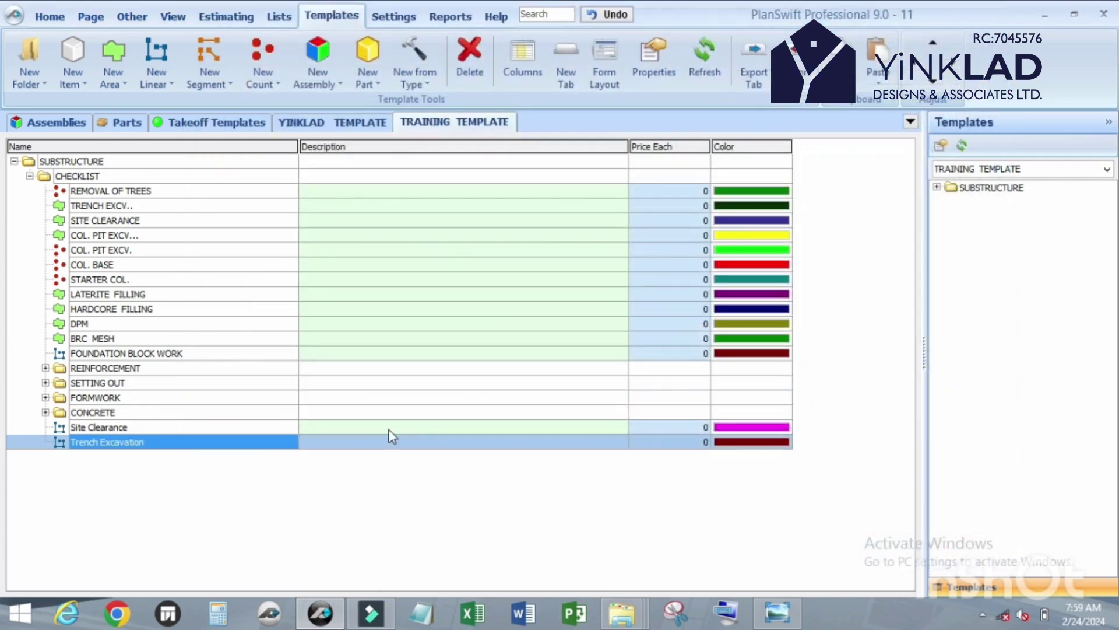
left_click(50, 17)
scroll(512, 277, "down", 2)
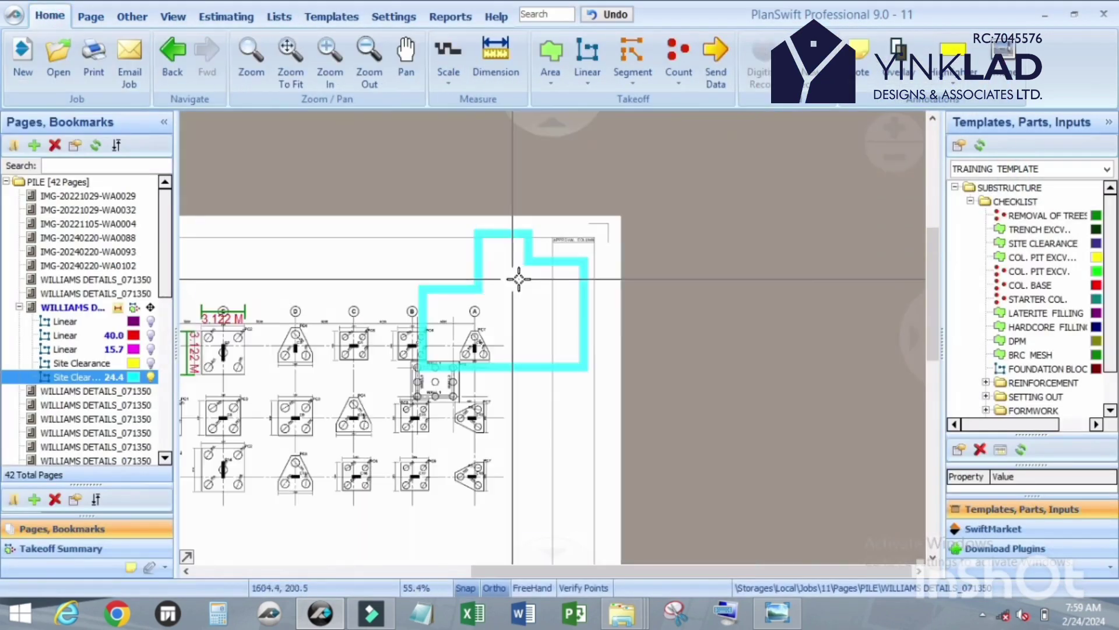
scroll(490, 214, "up", 2)
left_click(445, 227)
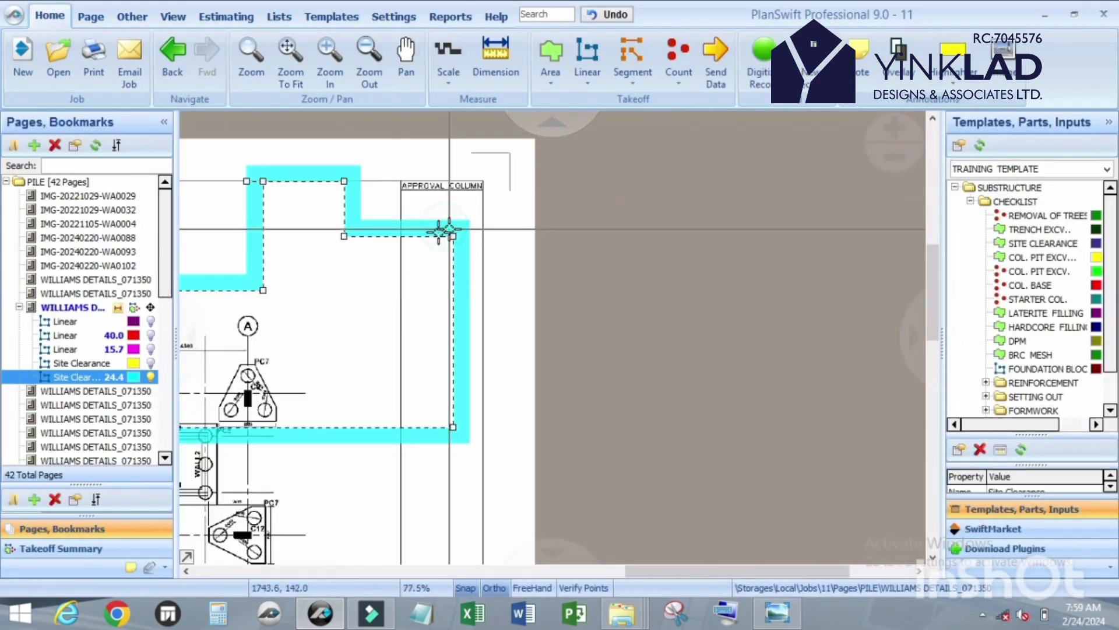
left_click(151, 377)
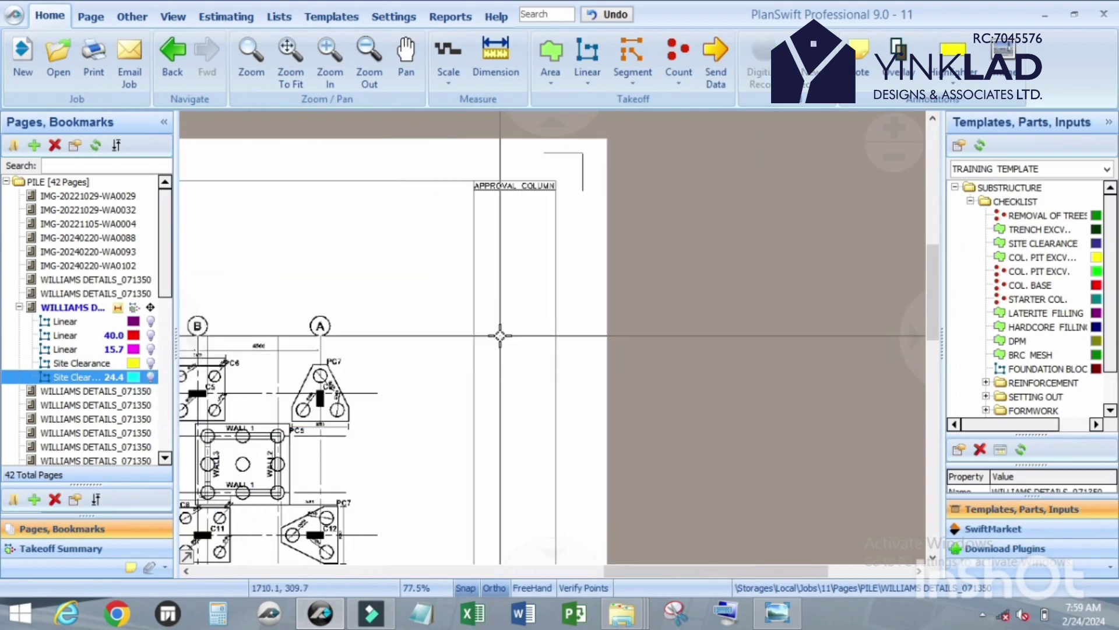
- Show the red 40.0 linear takeoff on the drawing
left_click(180, 369)
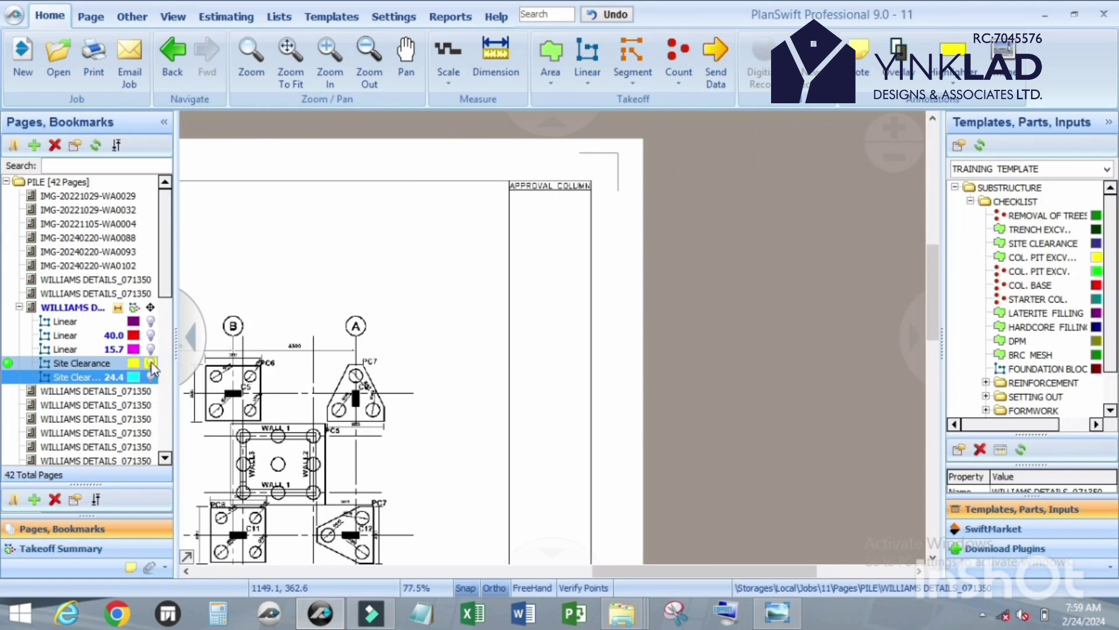
left_click(151, 335)
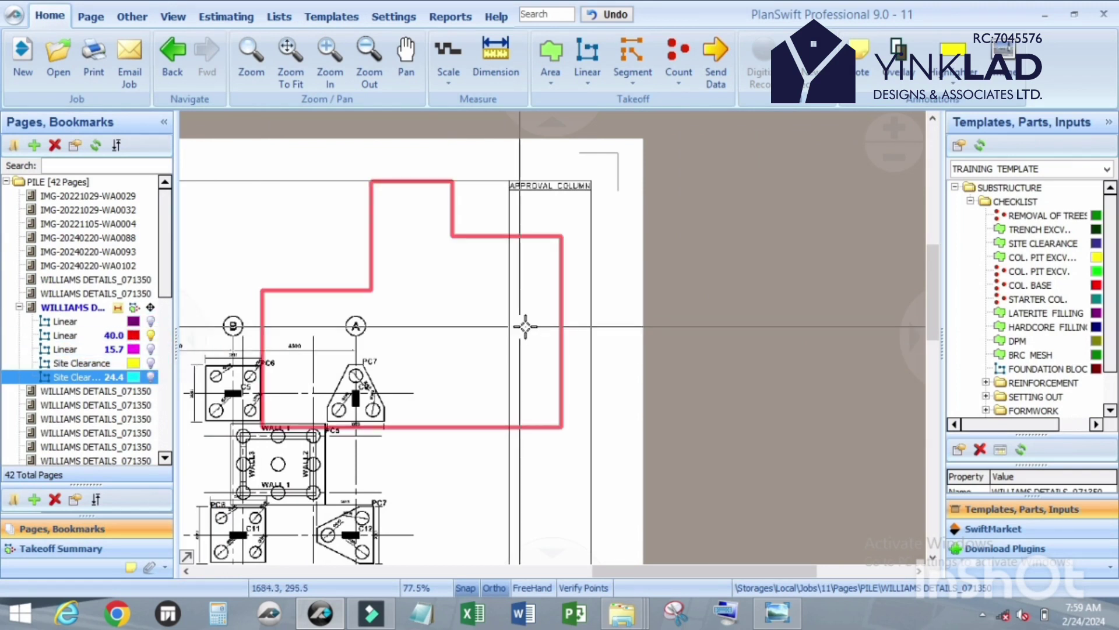
scroll(1020, 376, "down", 1)
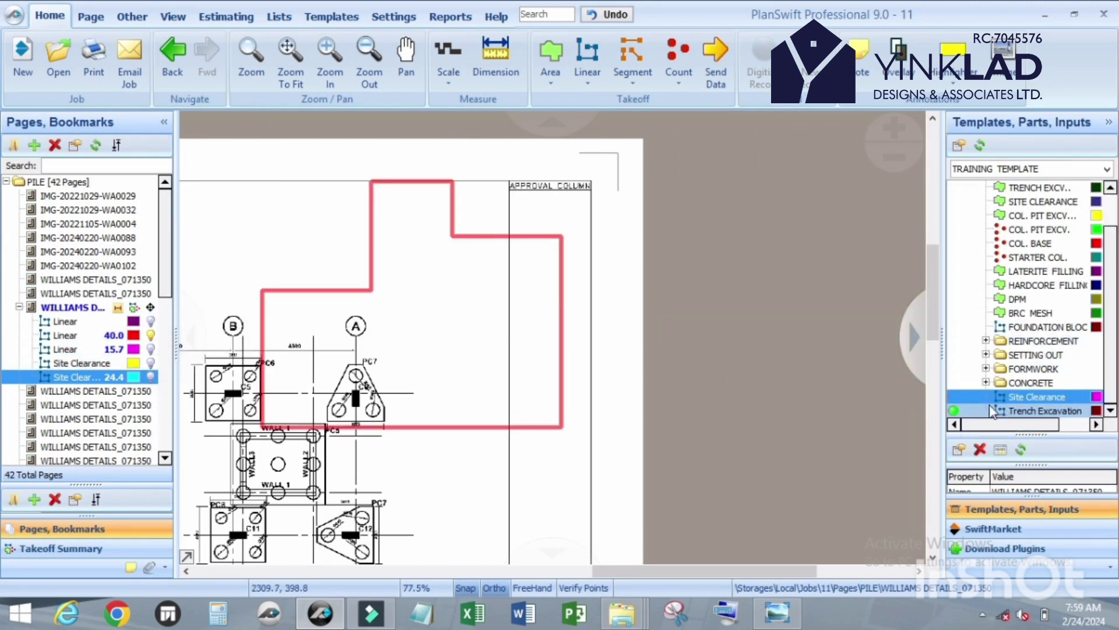
- Give Trench Excavation a Depth of .3 M and a Width of .6 M in its properties
double_click(956, 411)
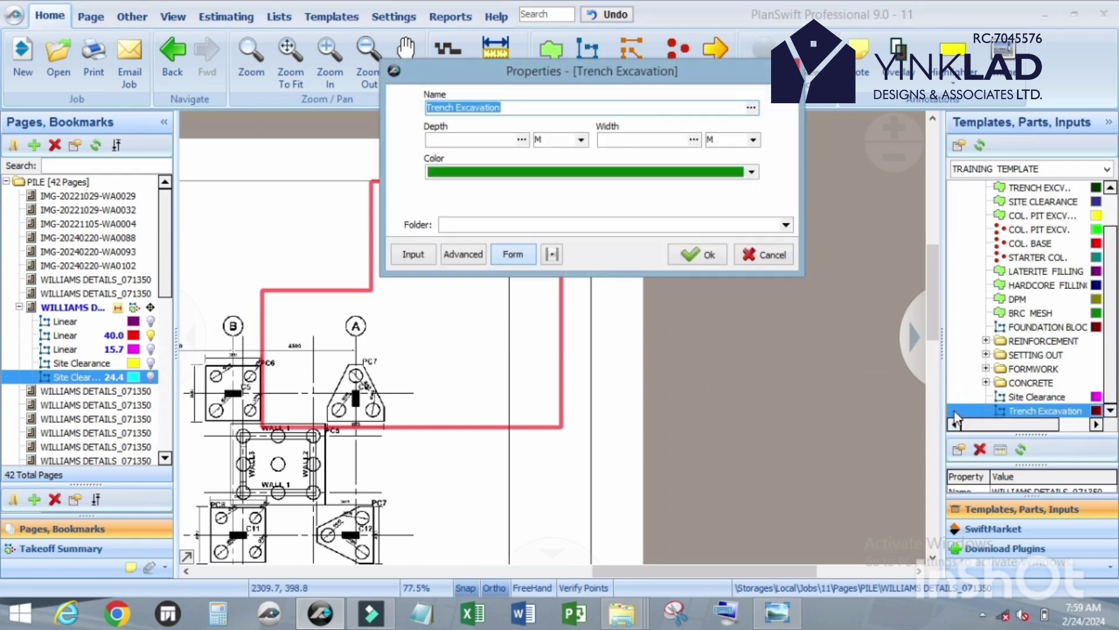
left_click(461, 140)
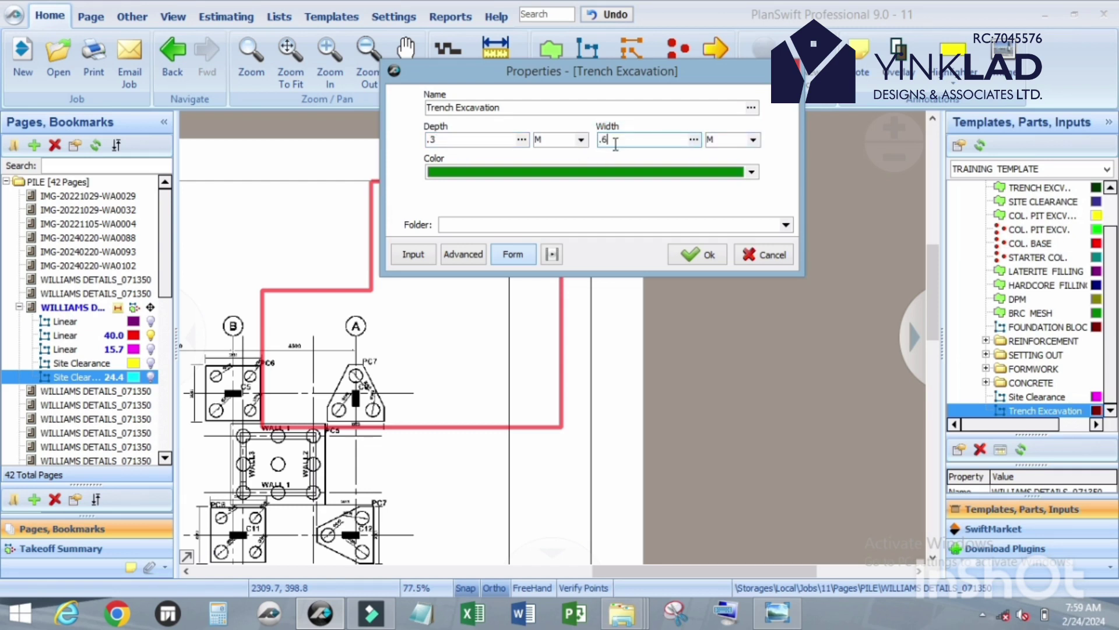
- Confirm the trench settings and trace the left corners of the red outline
left_click(697, 257)
scroll(369, 175, "up", 3)
left_click(369, 174)
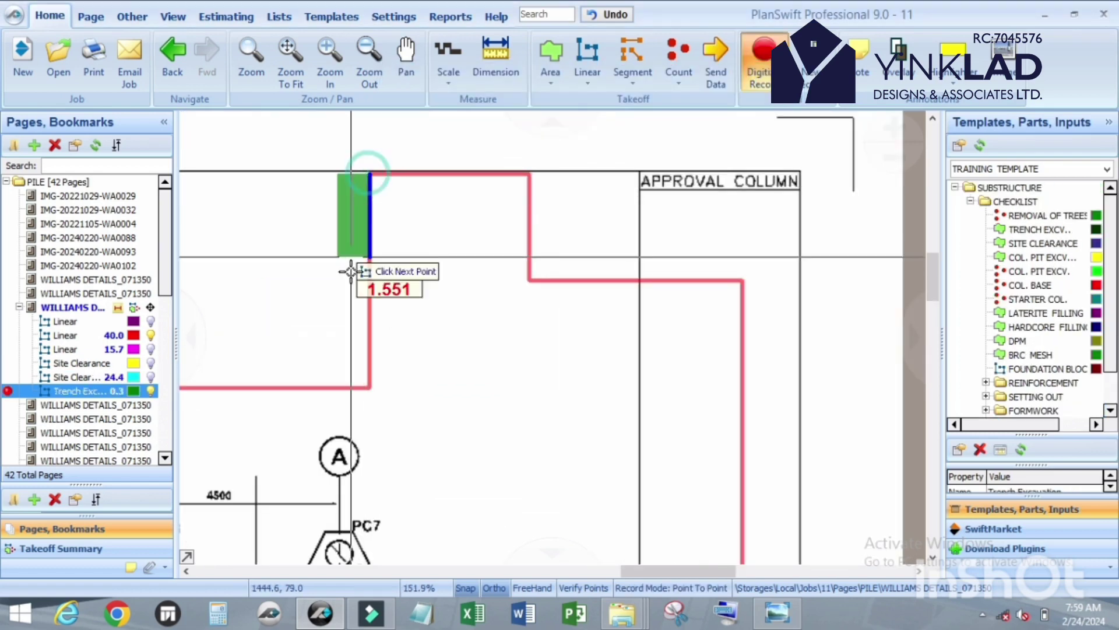
left_click(369, 387)
scroll(362, 383, "down", 2)
scroll(342, 320, "up", 2)
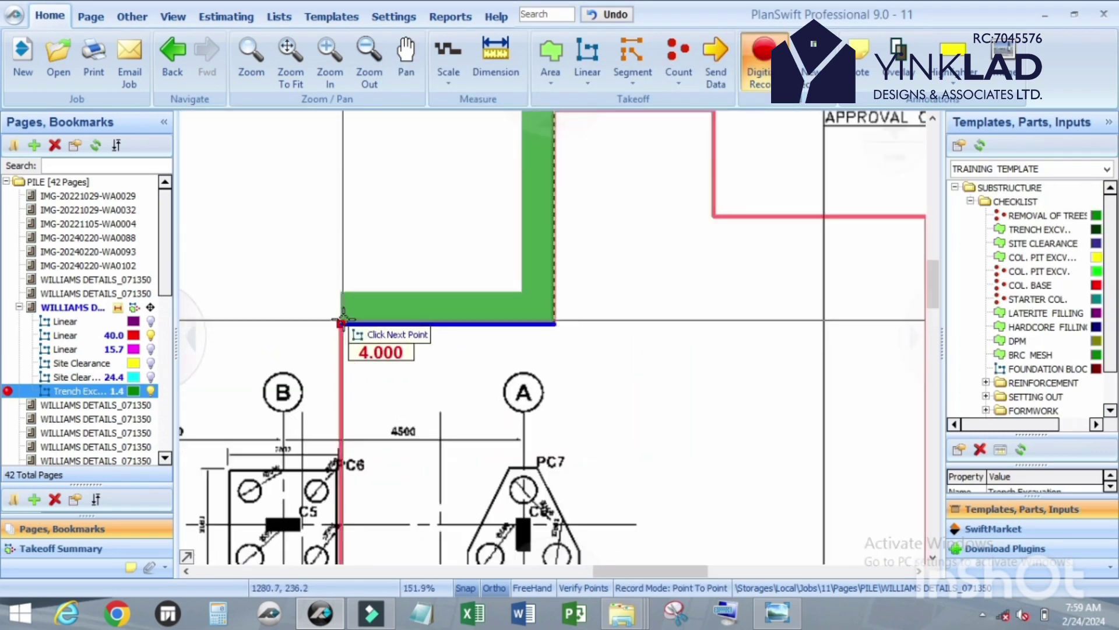
left_click(342, 321)
scroll(361, 350, "down", 2)
scroll(320, 372, "up", 3)
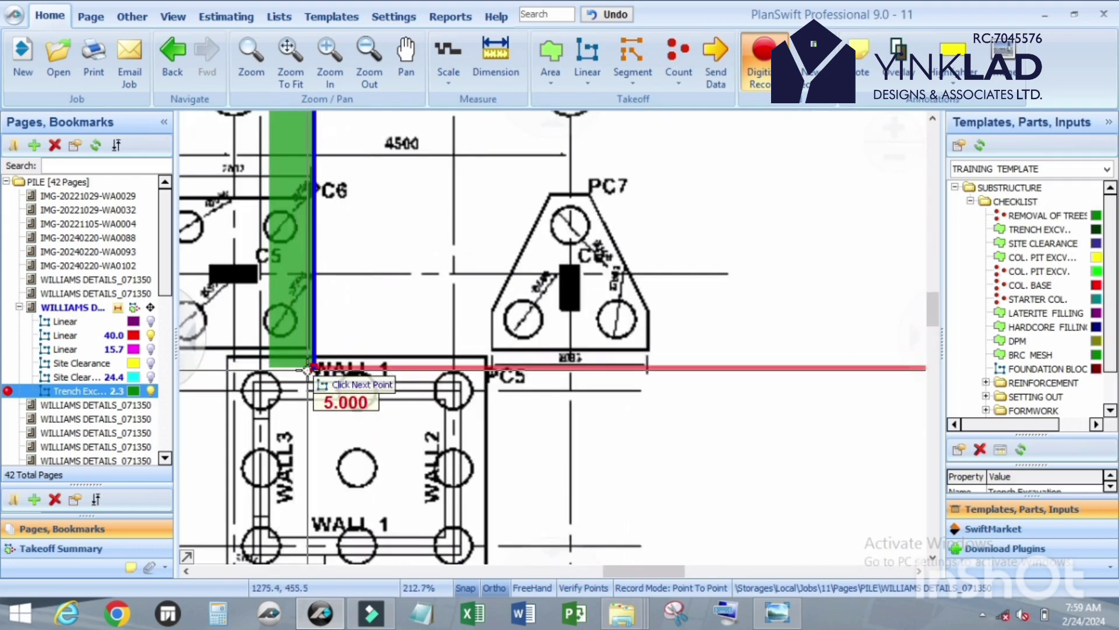
- Trace the remaining right and top corners and finish the trench takeoff at 7.3
left_click(308, 369)
scroll(306, 368, "down", 5)
left_click(608, 366)
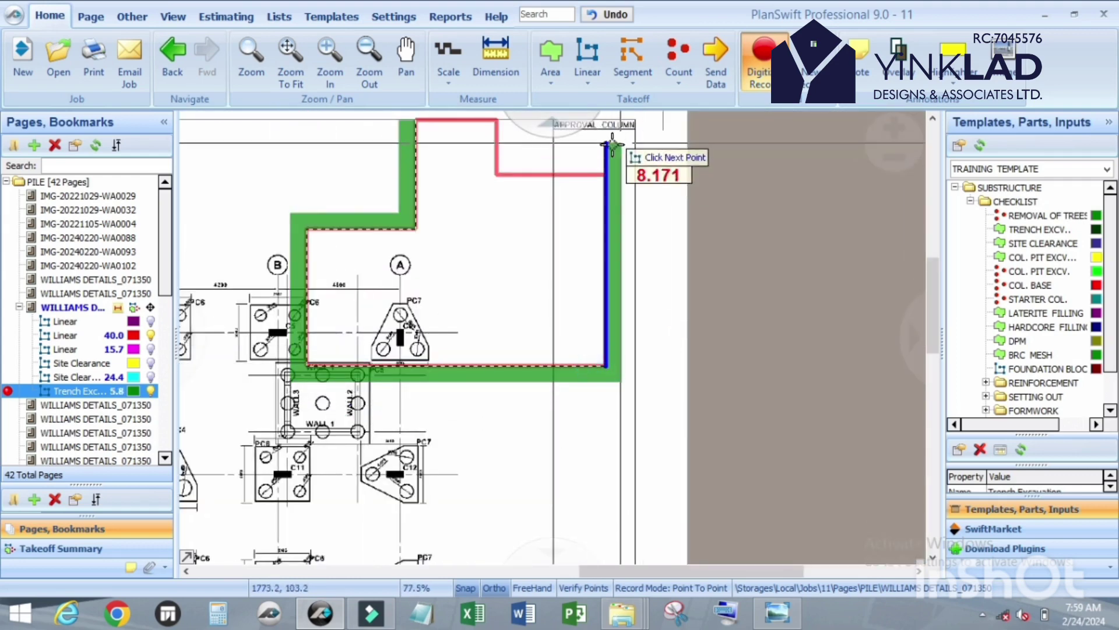
left_click(606, 174)
scroll(606, 174, "up", 2)
left_click(495, 183)
scroll(478, 175, "up", 2)
left_click(499, 165)
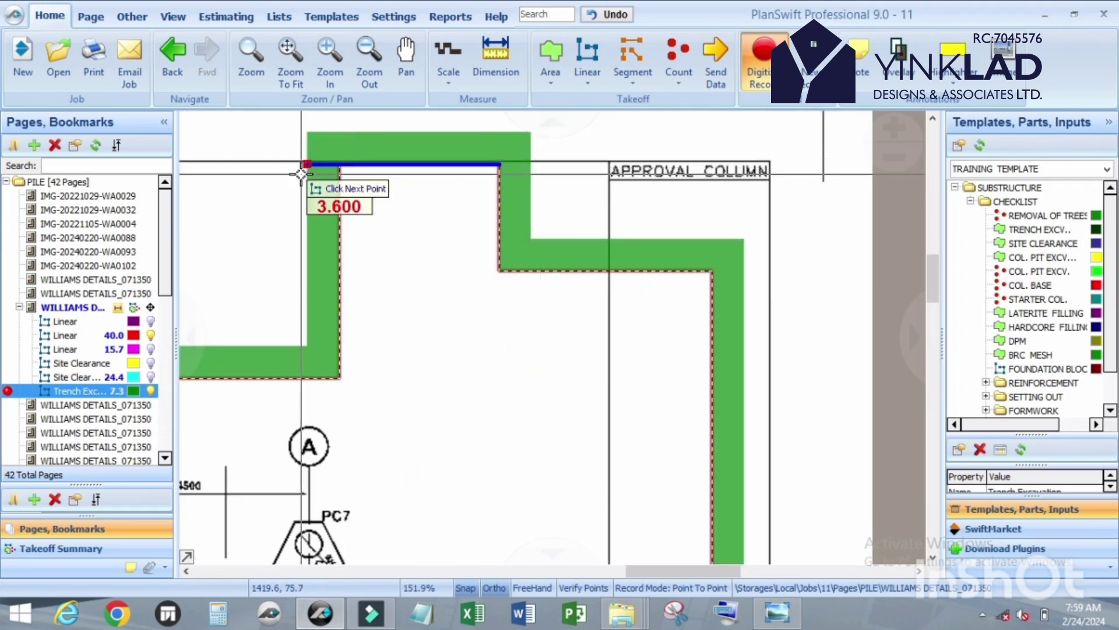
scroll(301, 173, "up", 6)
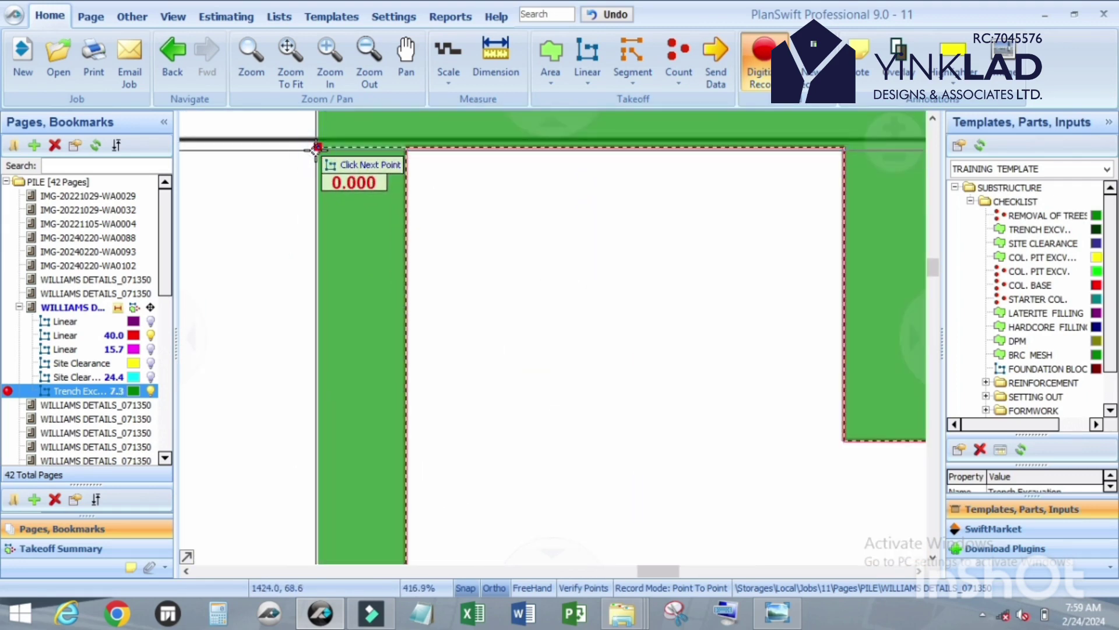
double_click(316, 149)
scroll(450, 200, "down", 14)
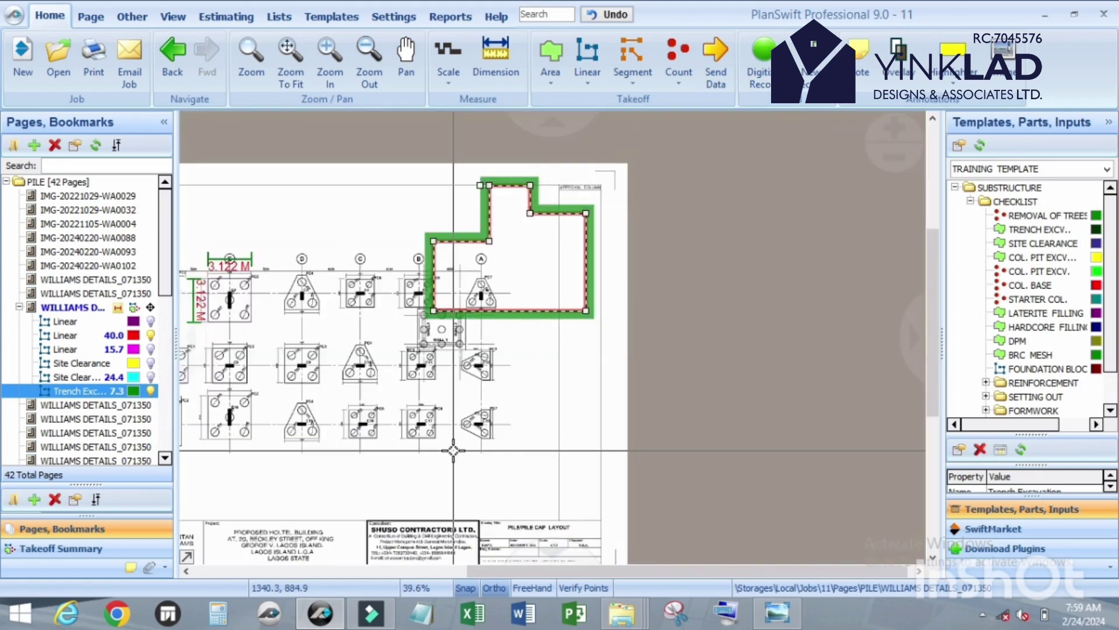
scroll(454, 450, "up", 14)
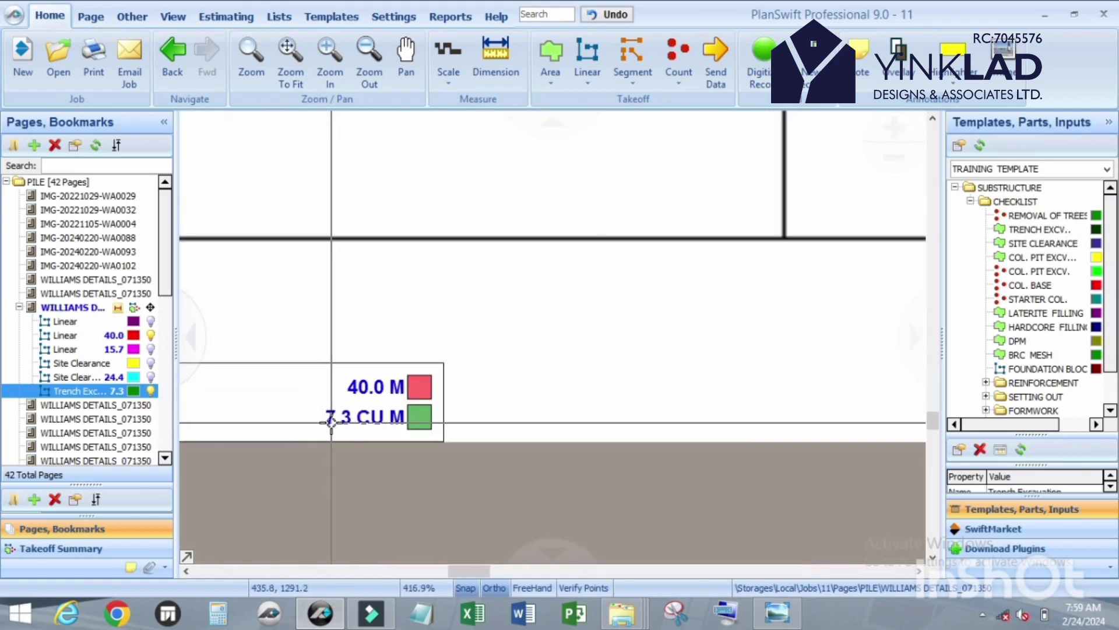
scroll(487, 414, "down", 8)
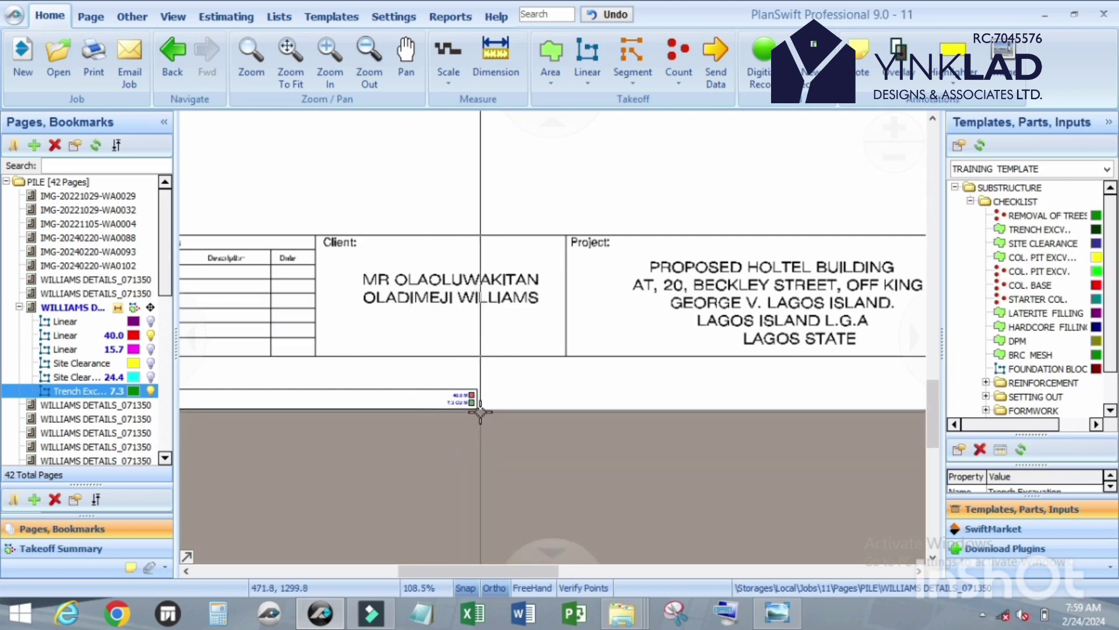
scroll(410, 400, "up", 6)
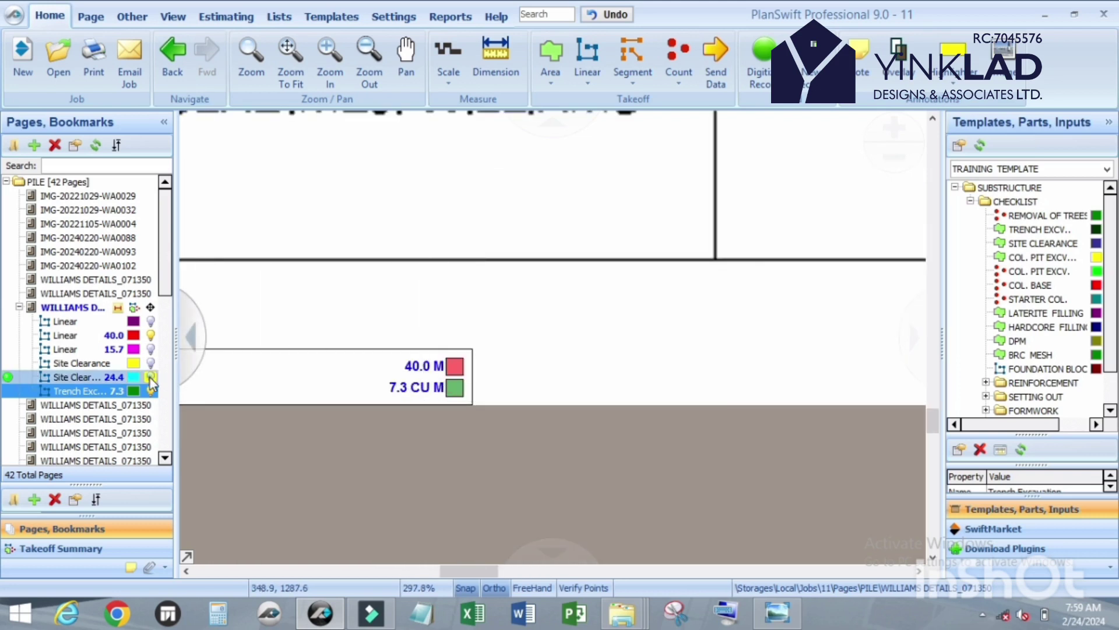
scroll(408, 399, "up", 6)
scroll(425, 401, "down", 6)
scroll(432, 417, "down", 8)
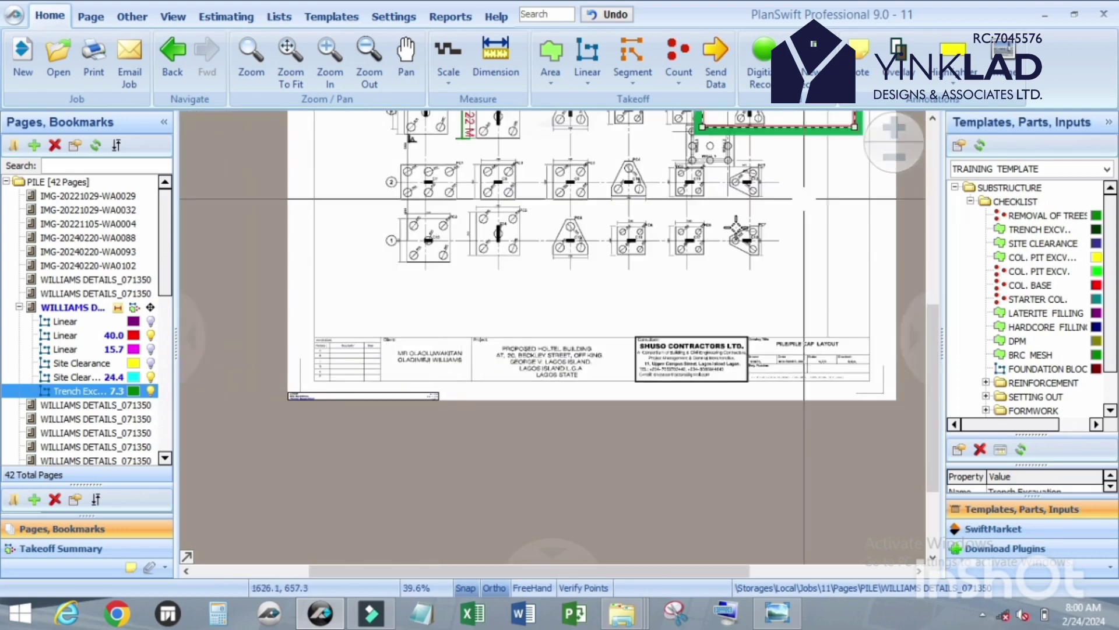
scroll(635, 373, "up", 3)
scroll(635, 236, "down", 2)
scroll(687, 174, "up", 3)
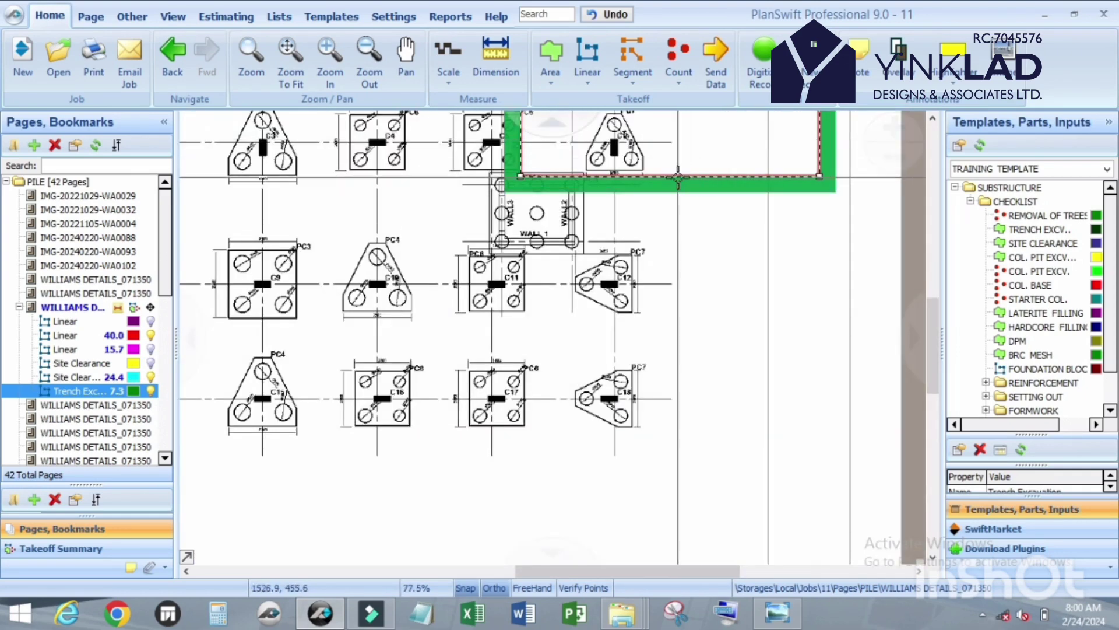
scroll(588, 213, "up", 2)
scroll(455, 222, "down", 1)
scroll(542, 215, "down", 3)
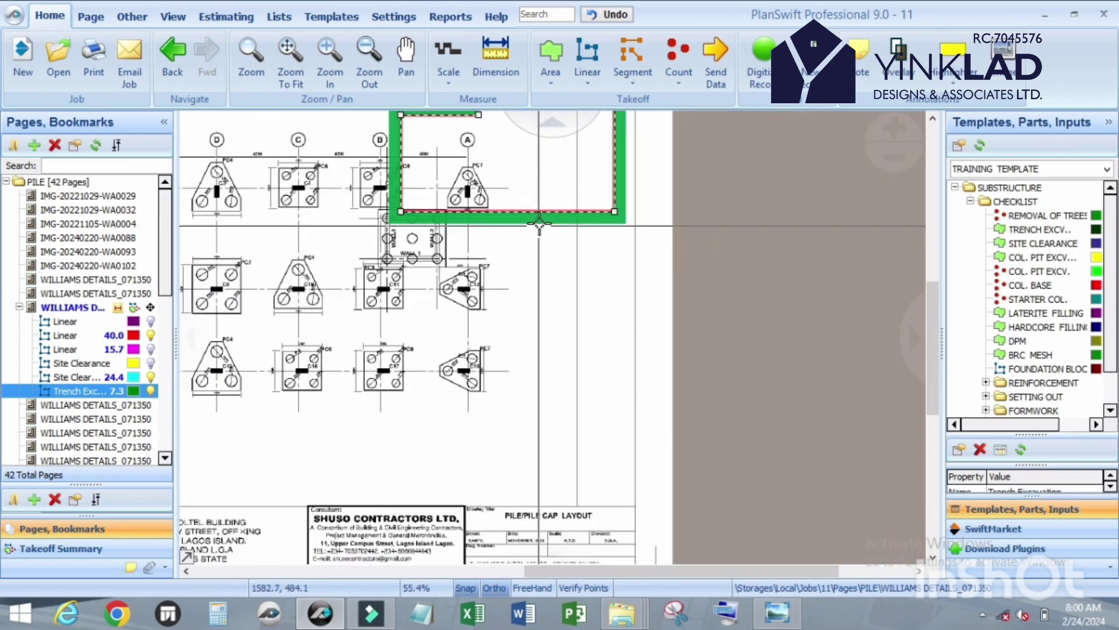
scroll(543, 218, "up", 2)
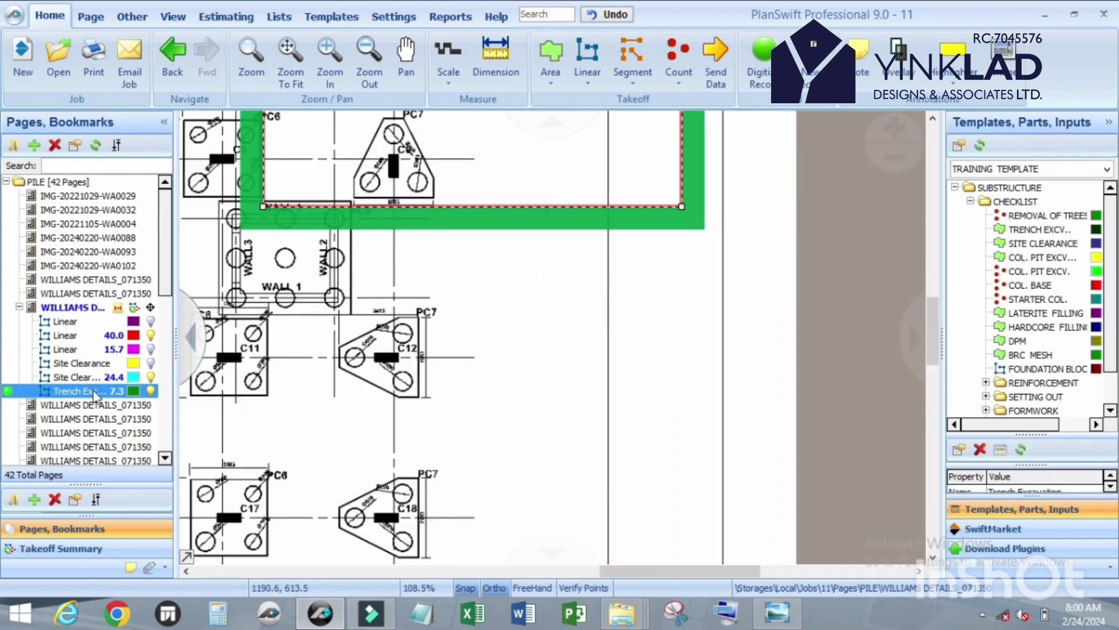
scroll(593, 210, "up", 2)
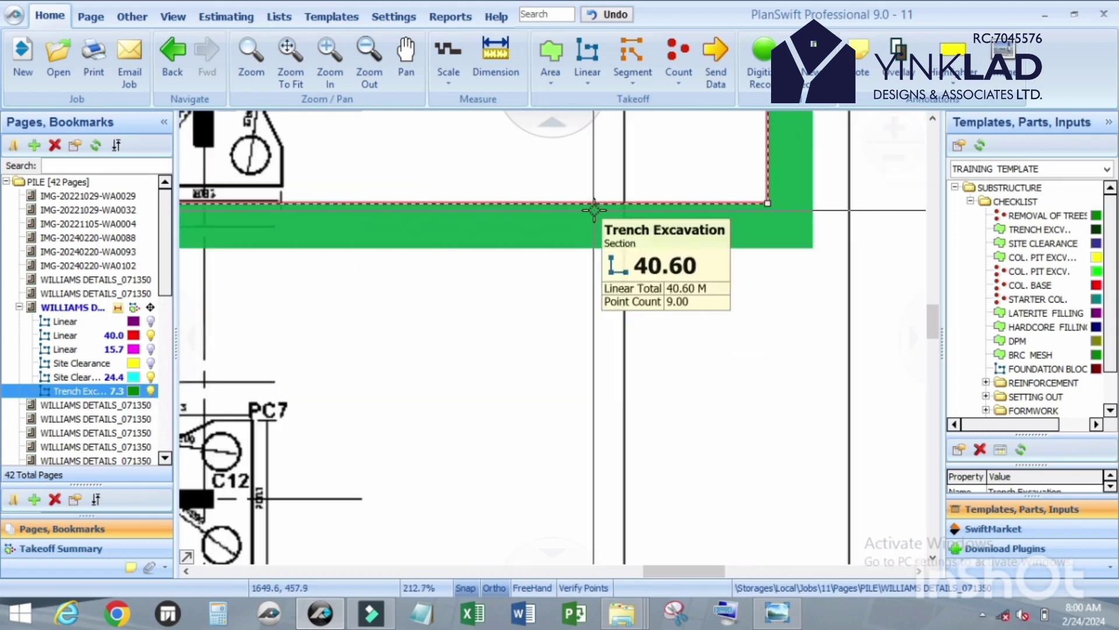
scroll(594, 211, "down", 3)
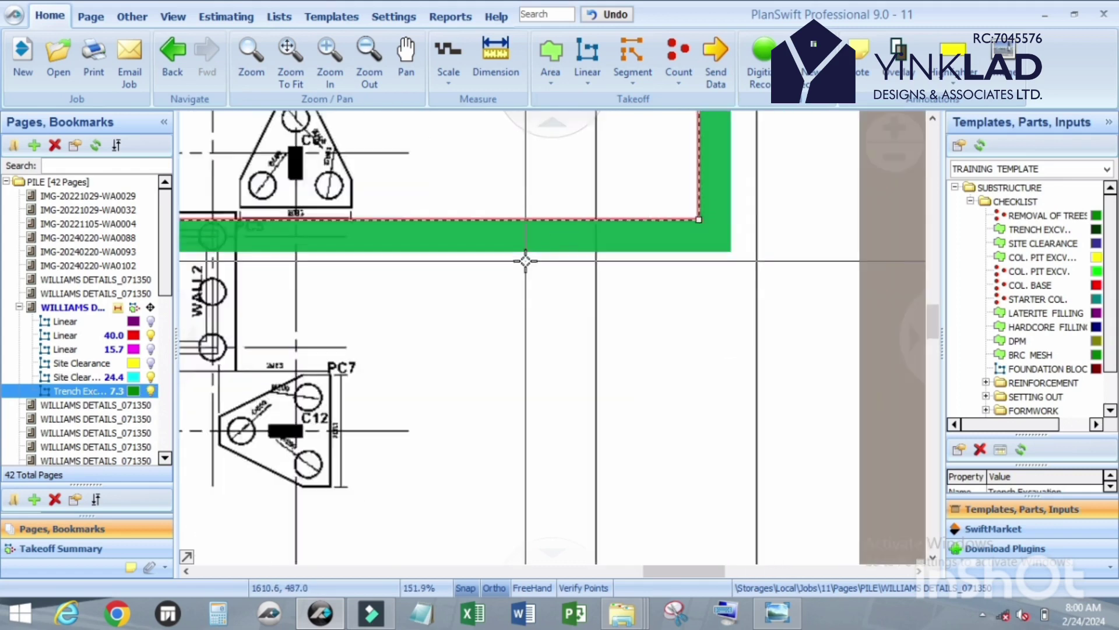
scroll(612, 251, "up", 2)
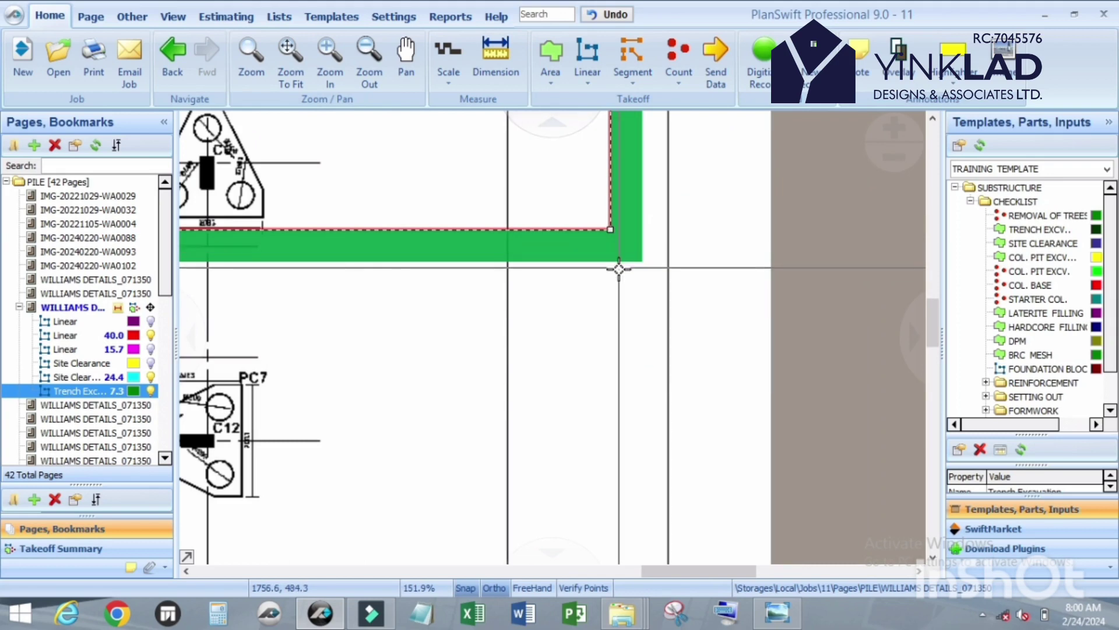
scroll(615, 270, "down", 4)
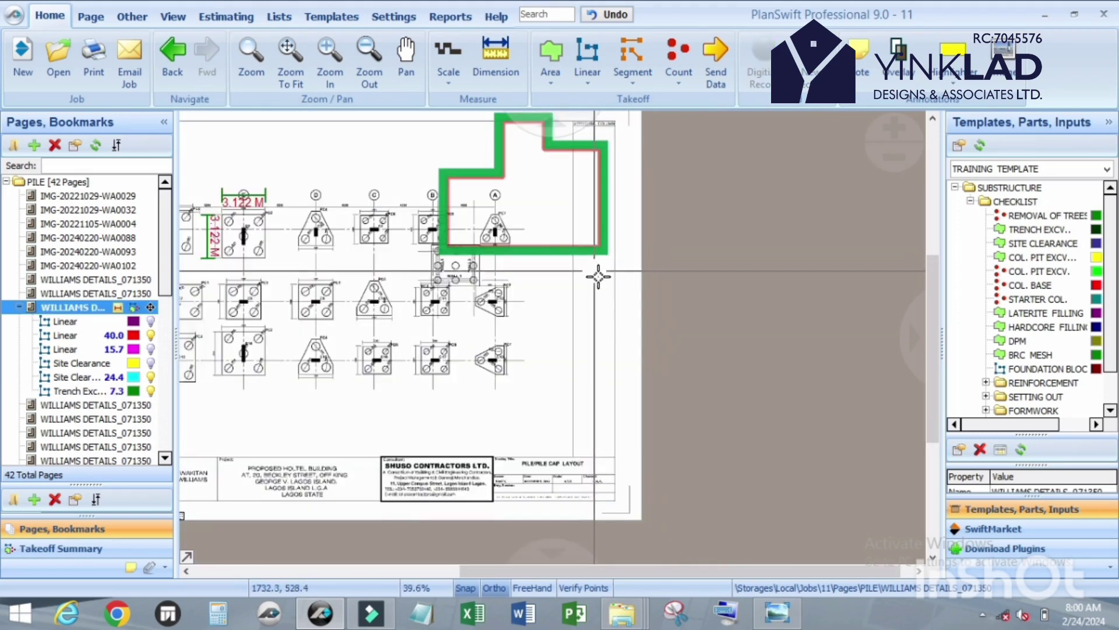
- Turn on the magenta 15.7 circle takeoff beside pile cap C18 and inspect it
scroll(625, 278, "up", 2)
scroll(641, 291, "down", 2)
left_click(192, 337)
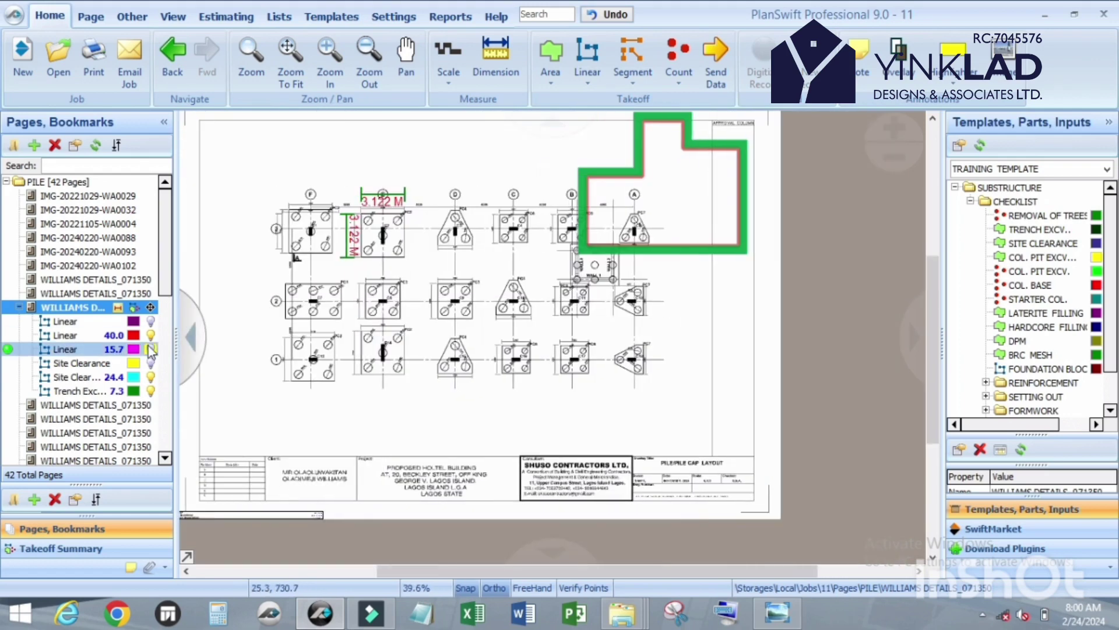
scroll(736, 397, "up", 5)
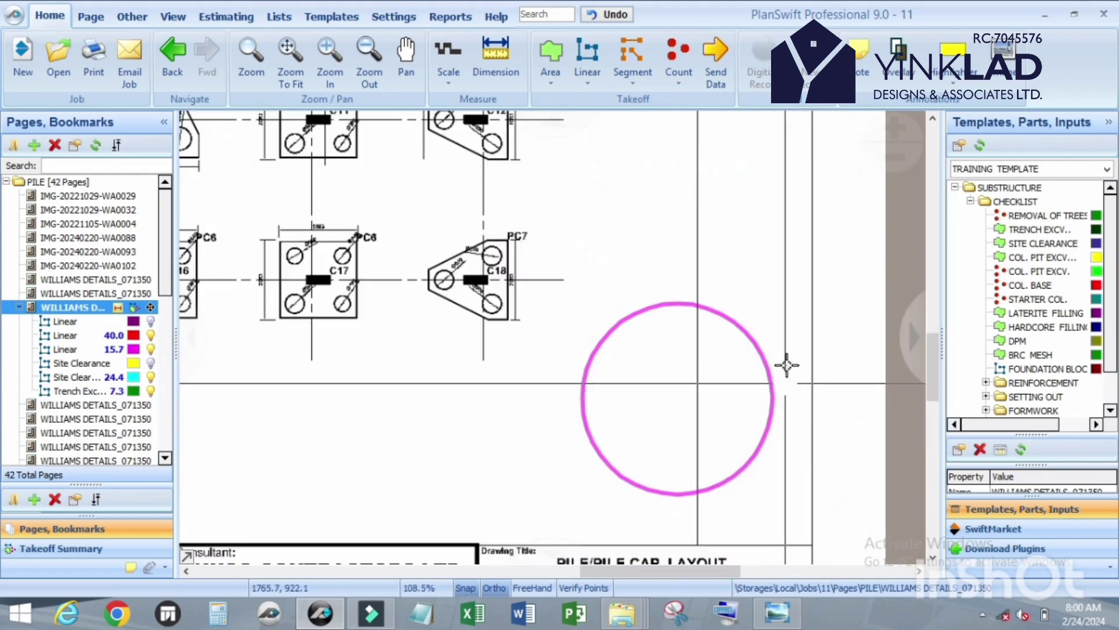
scroll(614, 276, "down", 5)
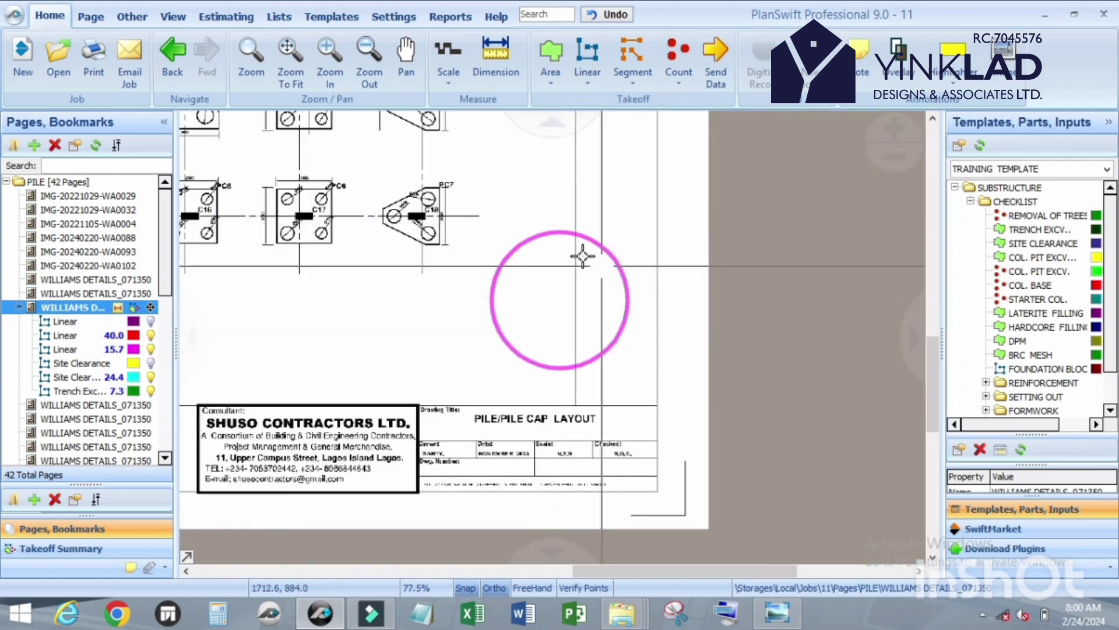
scroll(565, 239, "up", 3)
scroll(565, 239, "up", 2)
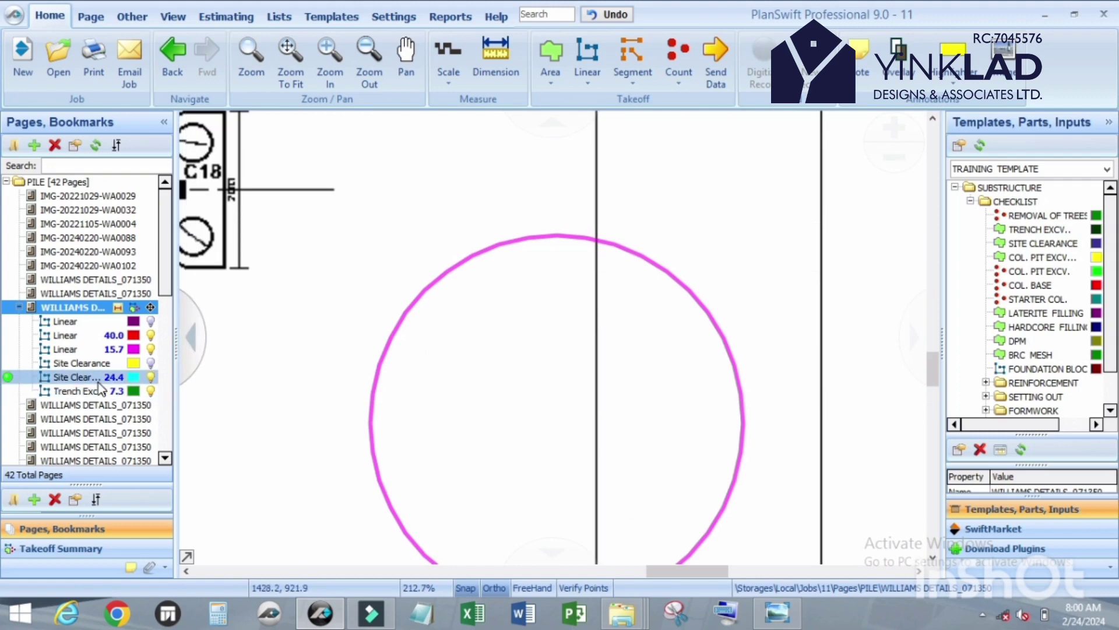
scroll(556, 263, "down", 3)
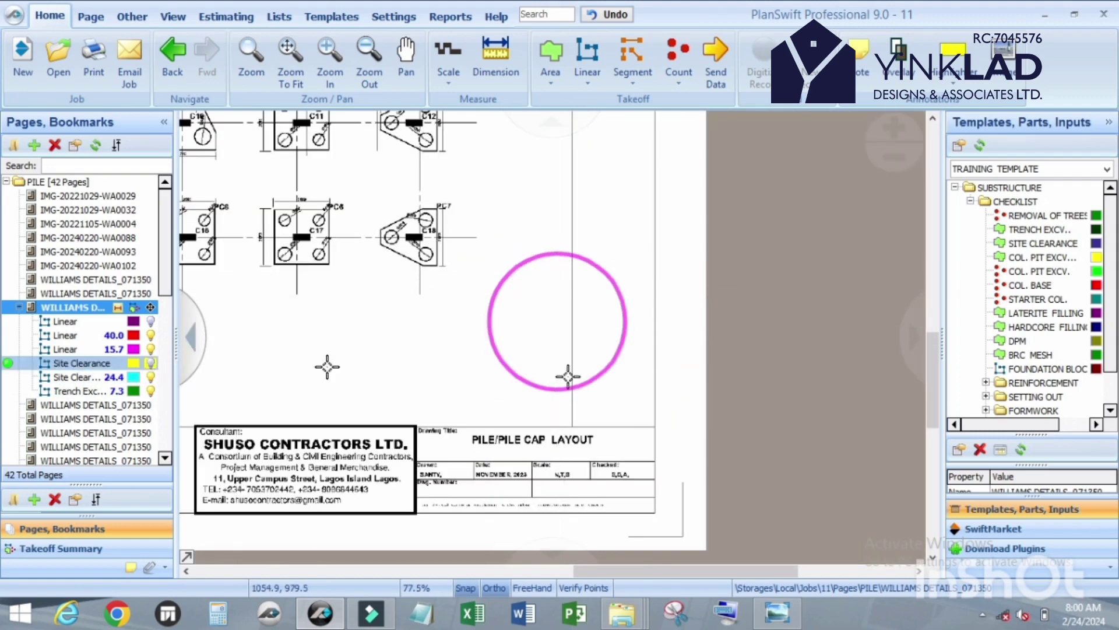
scroll(1084, 390, "down", 1)
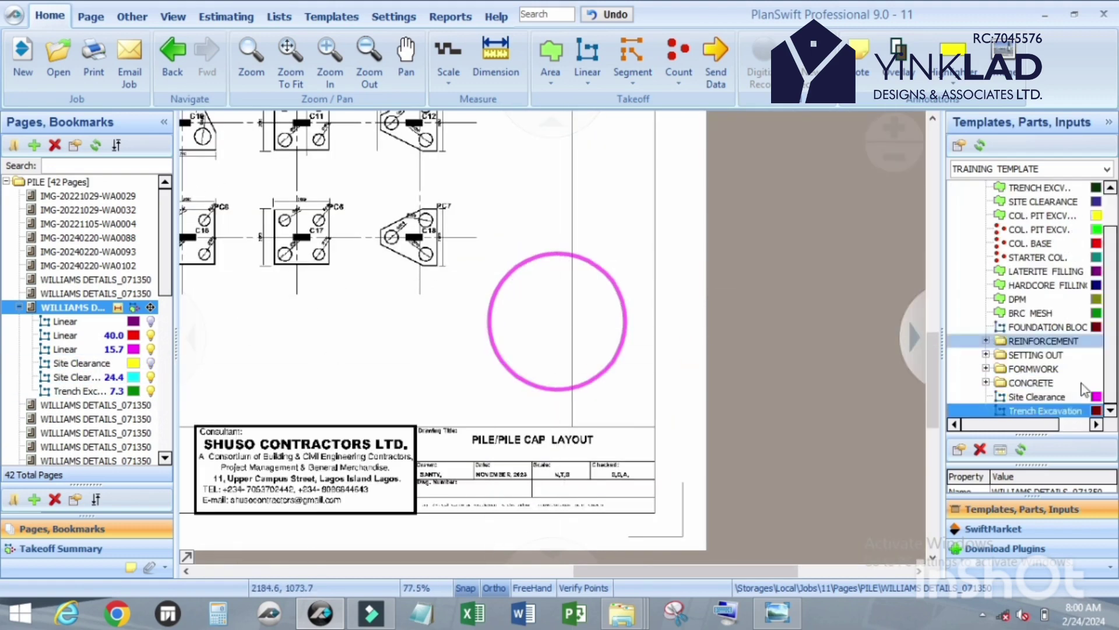
- Accept the Site Clearance properties with a .6 M width, starting a stray line
double_click(950, 395)
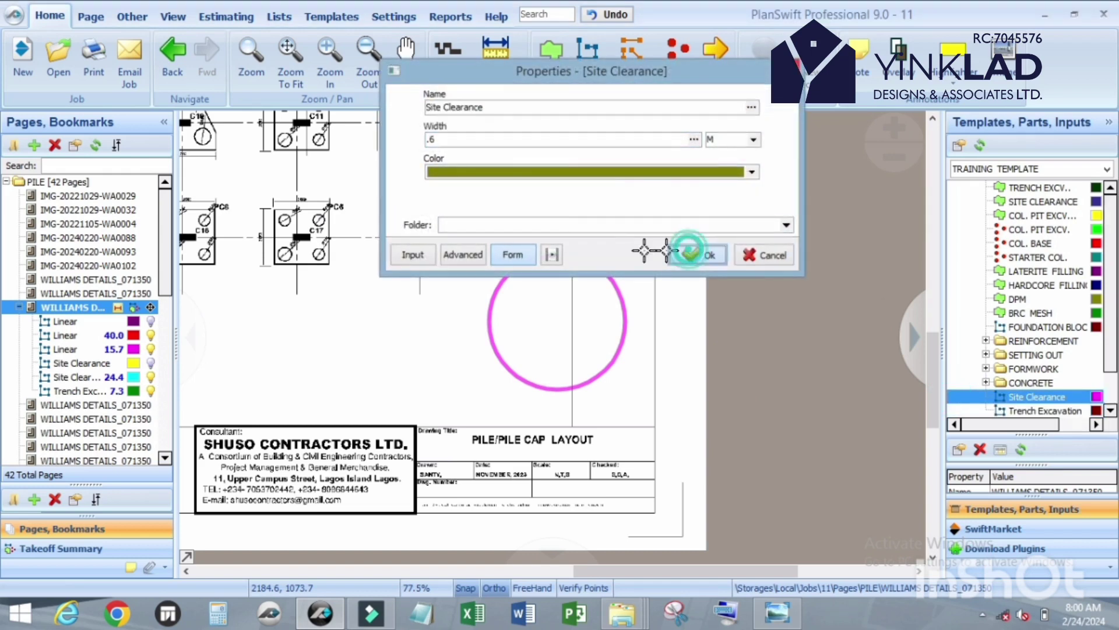
left_click(690, 254)
left_click(557, 252)
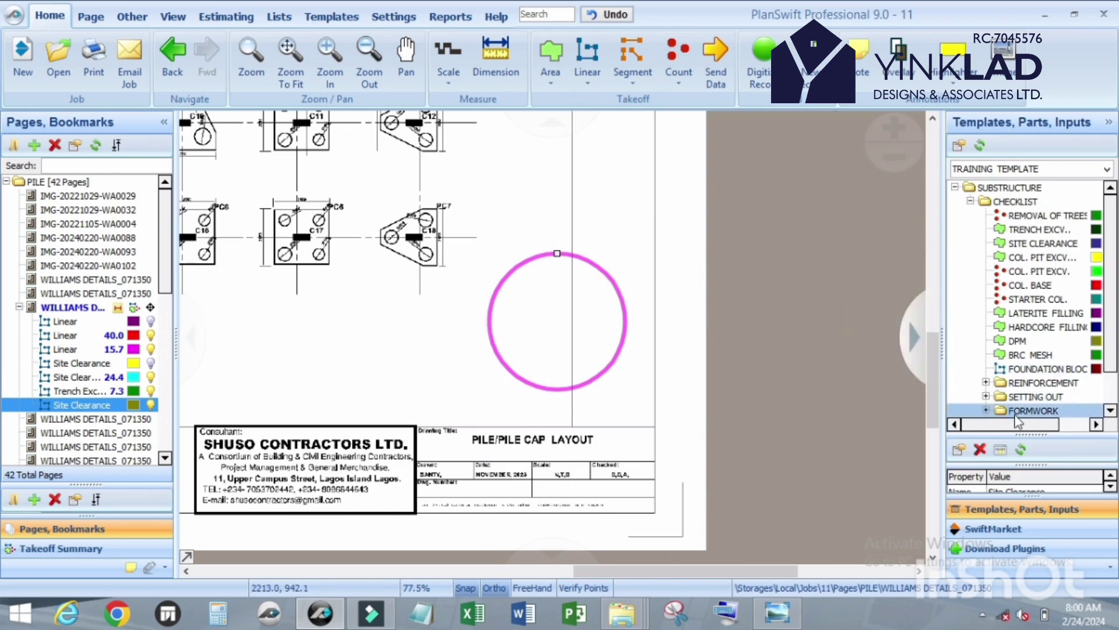
- Delete the faulty 1.4 Site Clearance takeoff from the page's takeoff list
right_click(91, 410)
left_click(140, 529)
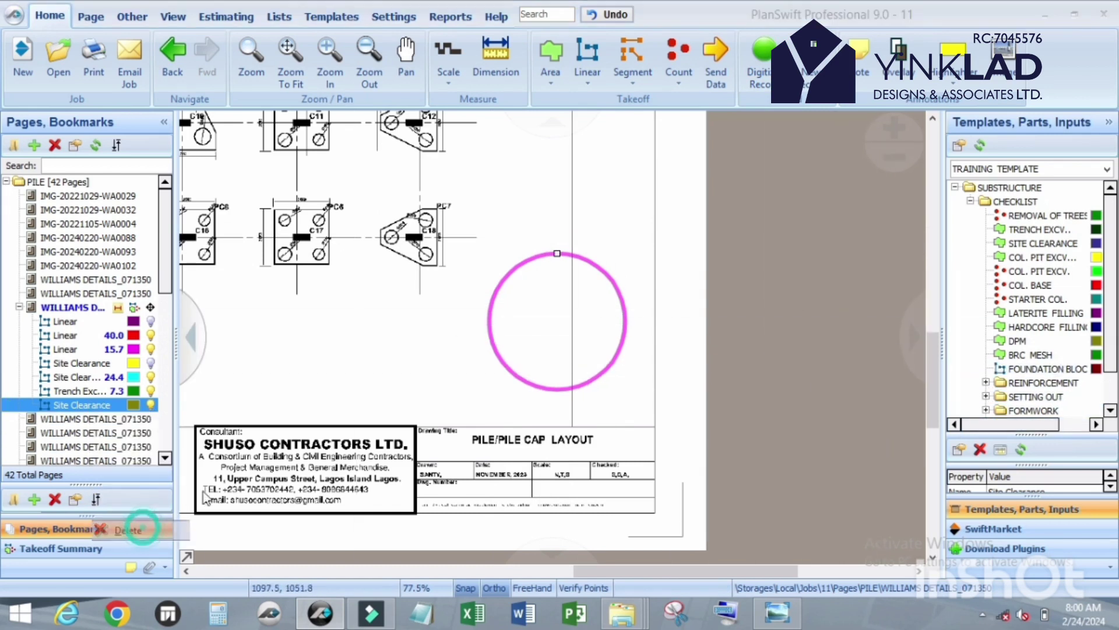
left_click(605, 313)
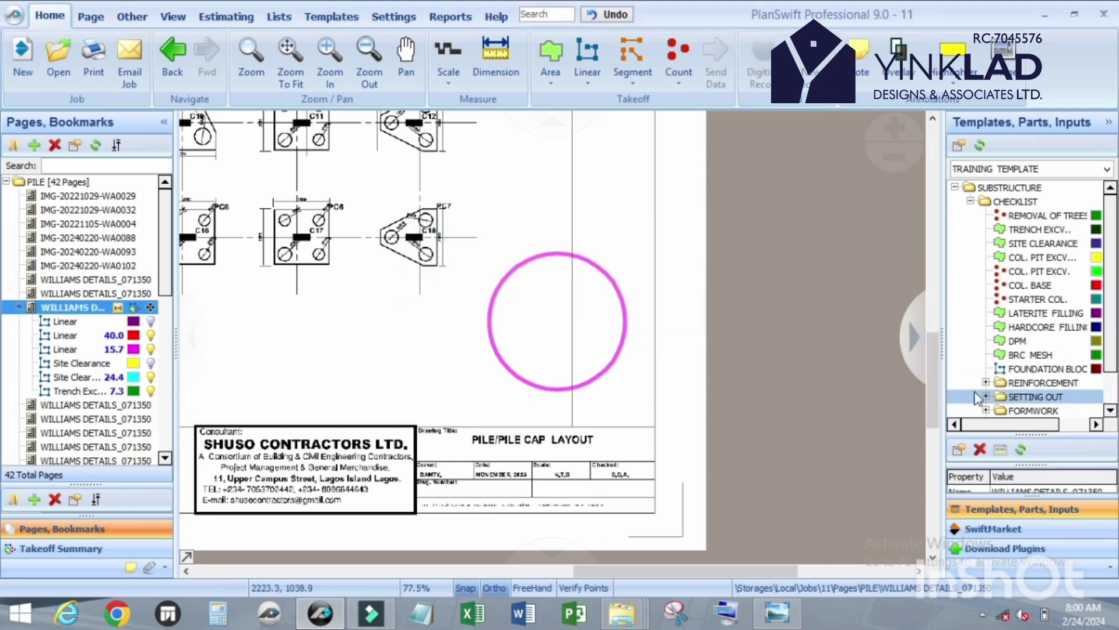
scroll(988, 398, "down", 1)
- Digitize a .6 M wide Site Clearance arc ring around the pink pile circle
double_click(954, 401)
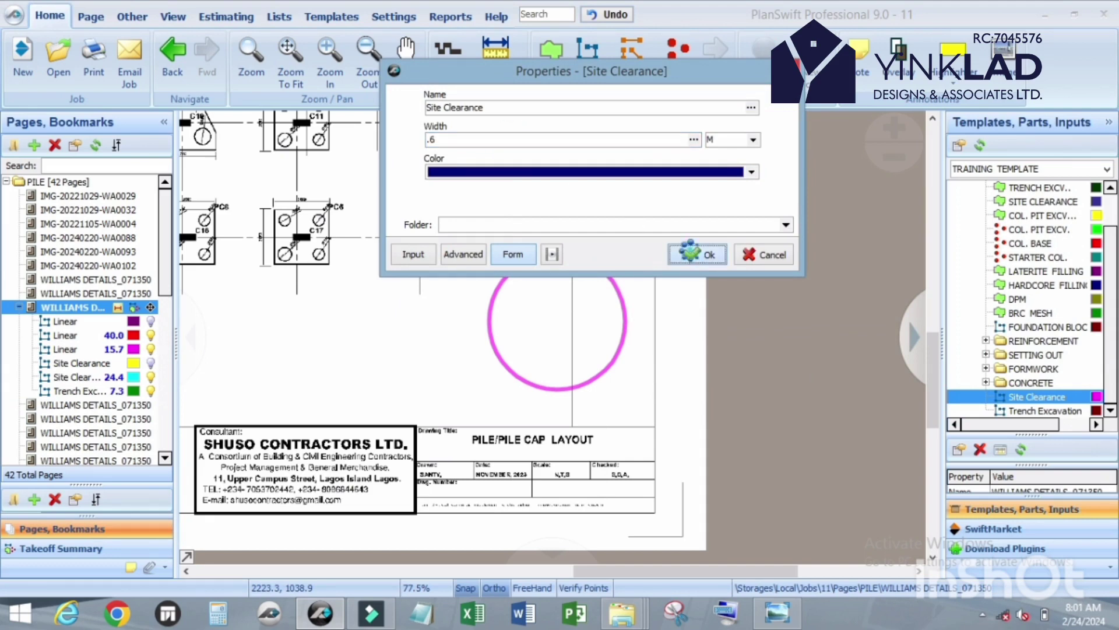
left_click(689, 251)
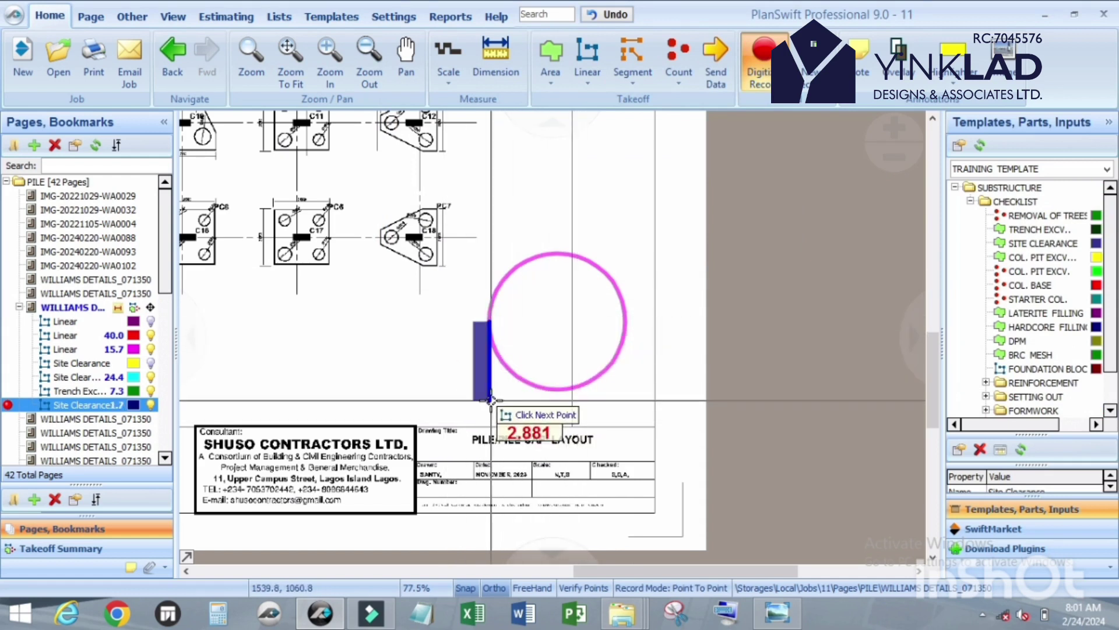
key("a")
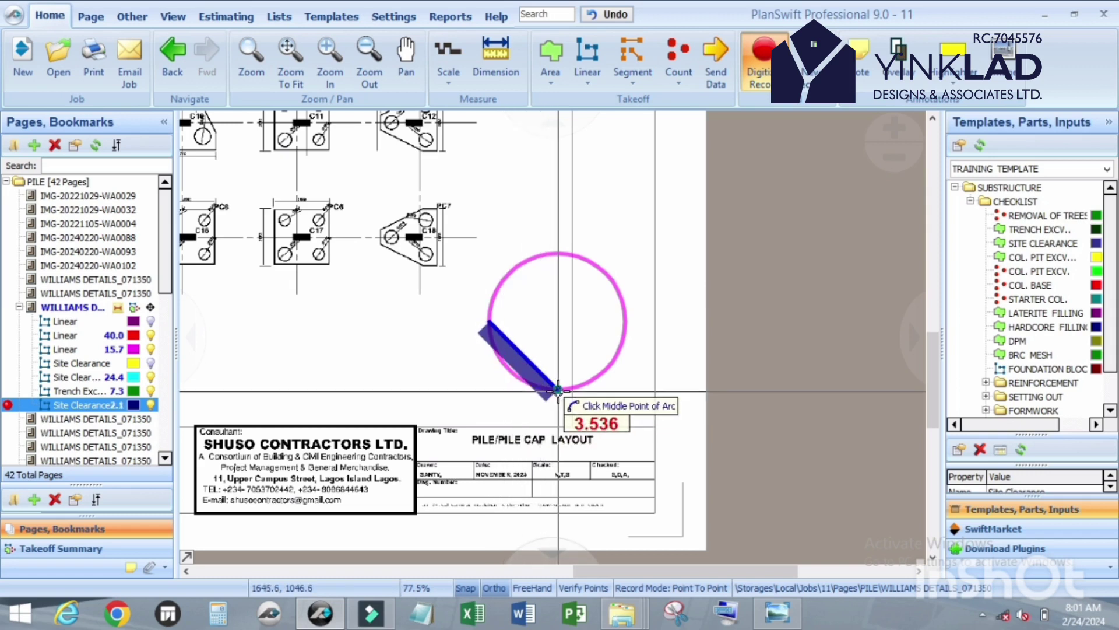
scroll(557, 388, "up", 6)
scroll(557, 387, "down", 5)
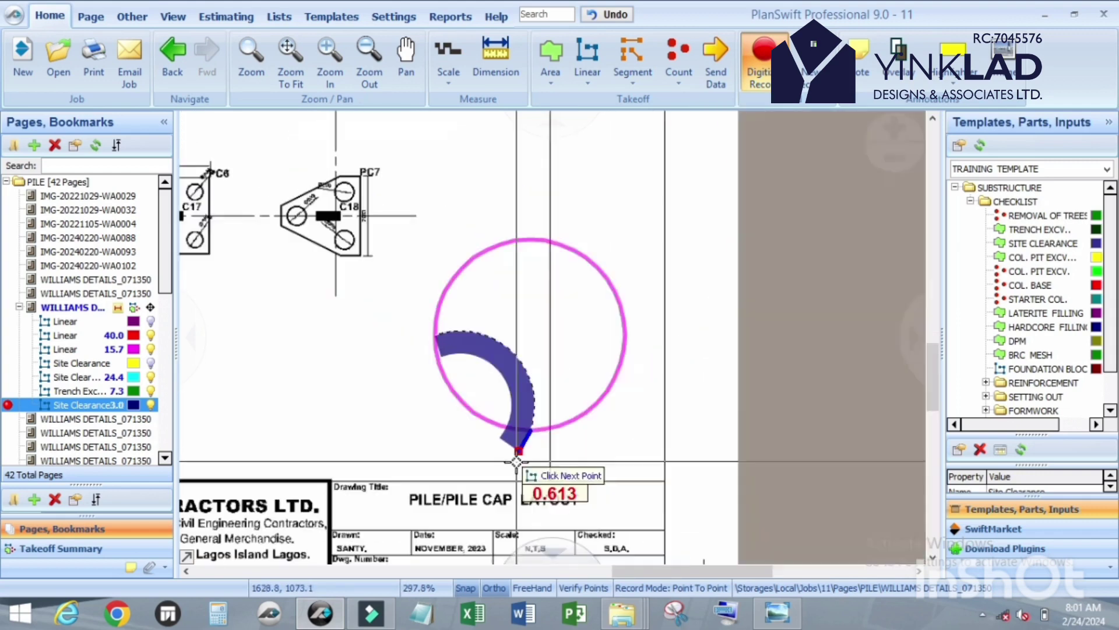
scroll(638, 359, "up", 3)
scroll(629, 344, "down", 3)
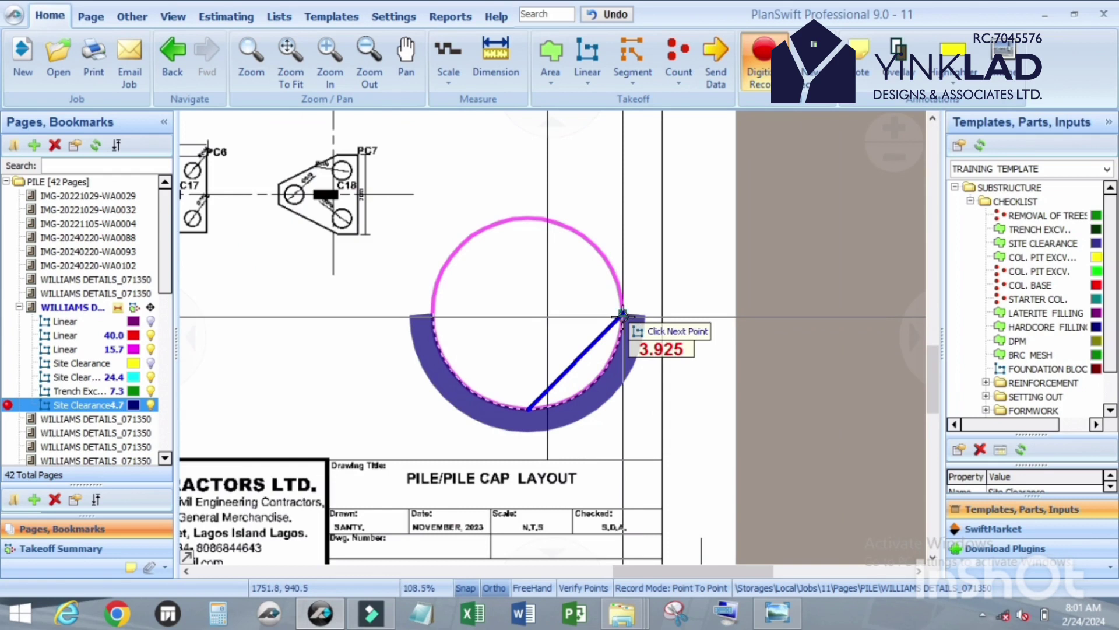
left_click(623, 316)
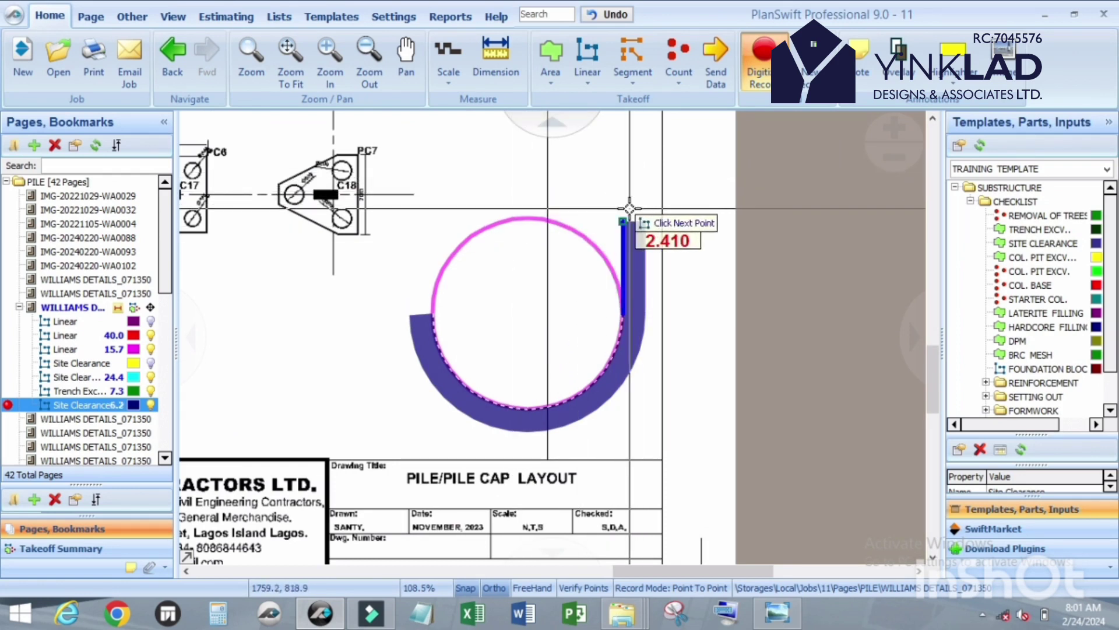
scroll(531, 211, "up", 2)
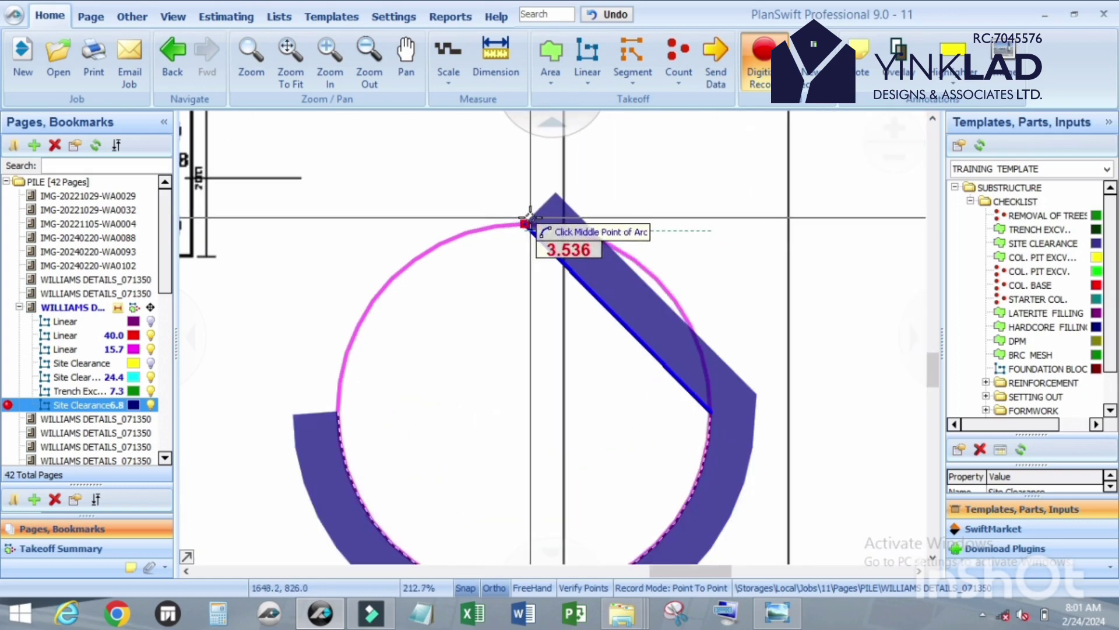
left_click(530, 214)
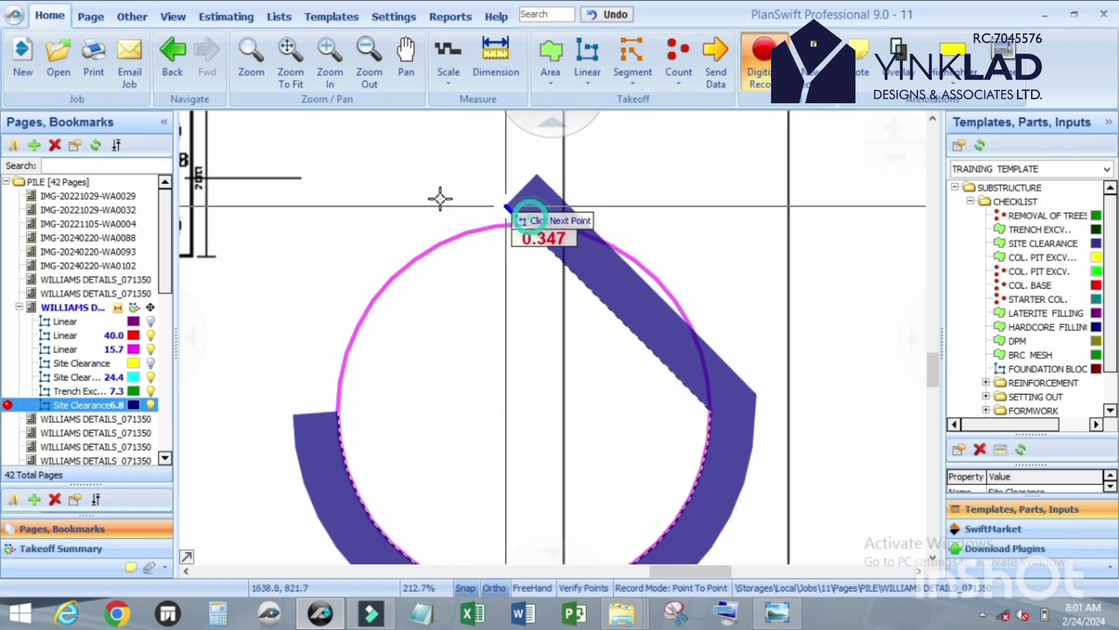
- Finish the Site Clearance ring at 9.4 and zoom in on the gap where it closes
double_click(338, 411)
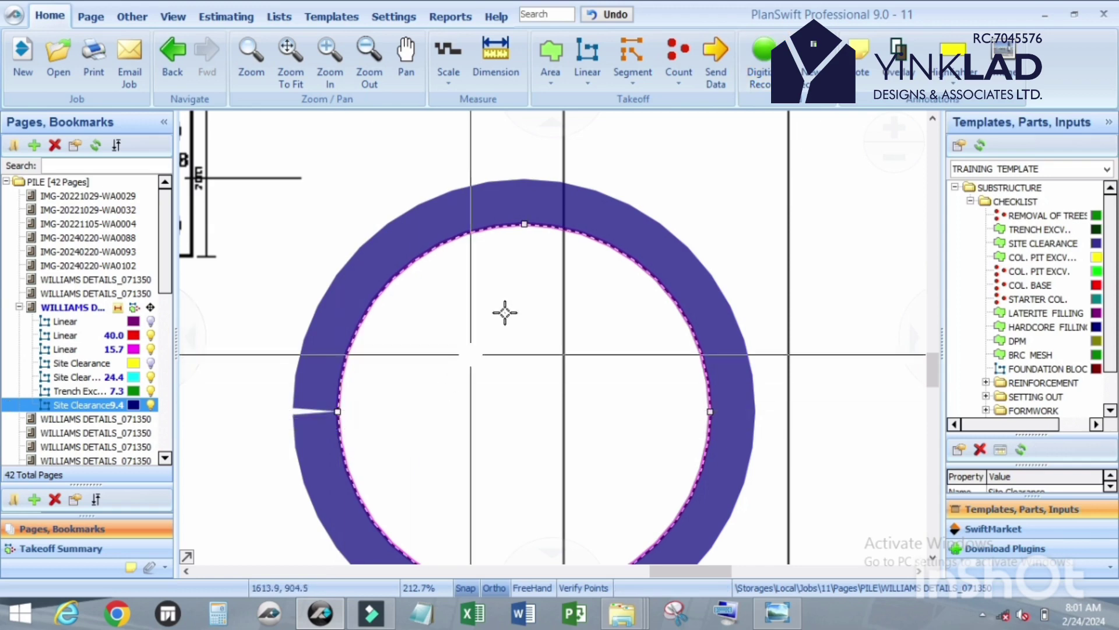
scroll(420, 414, "down", 3)
scroll(415, 324, "up", 5)
scroll(415, 324, "up", 4)
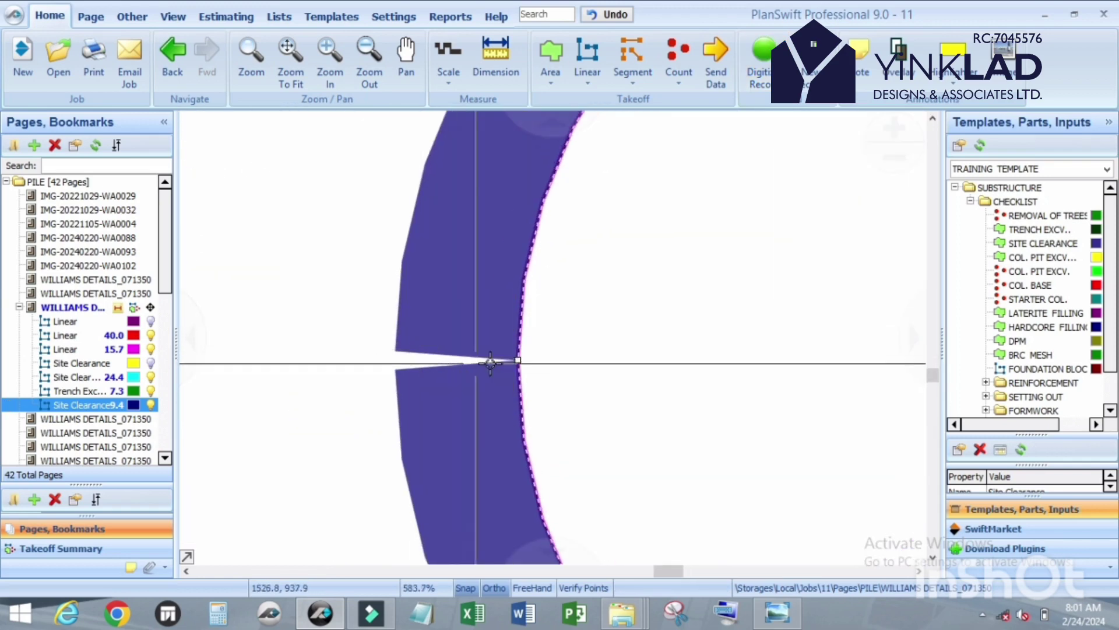
scroll(412, 369, "down", 2)
scroll(443, 349, "up", 1)
scroll(444, 333, "down", 1)
scroll(461, 330, "up", 1)
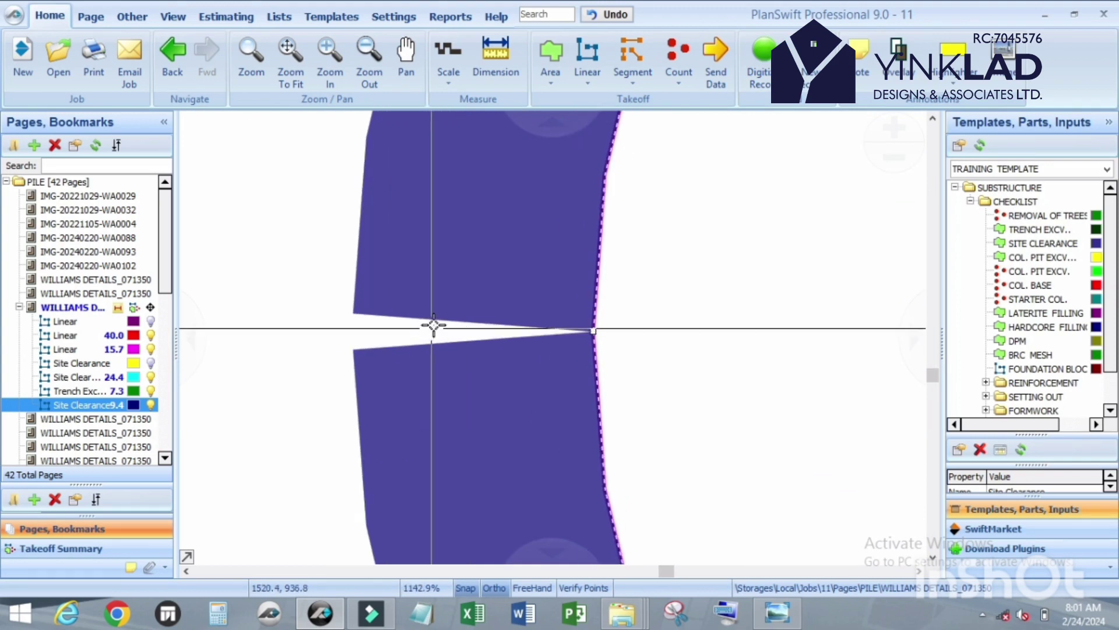
scroll(435, 328, "down", 1)
left_click(587, 338)
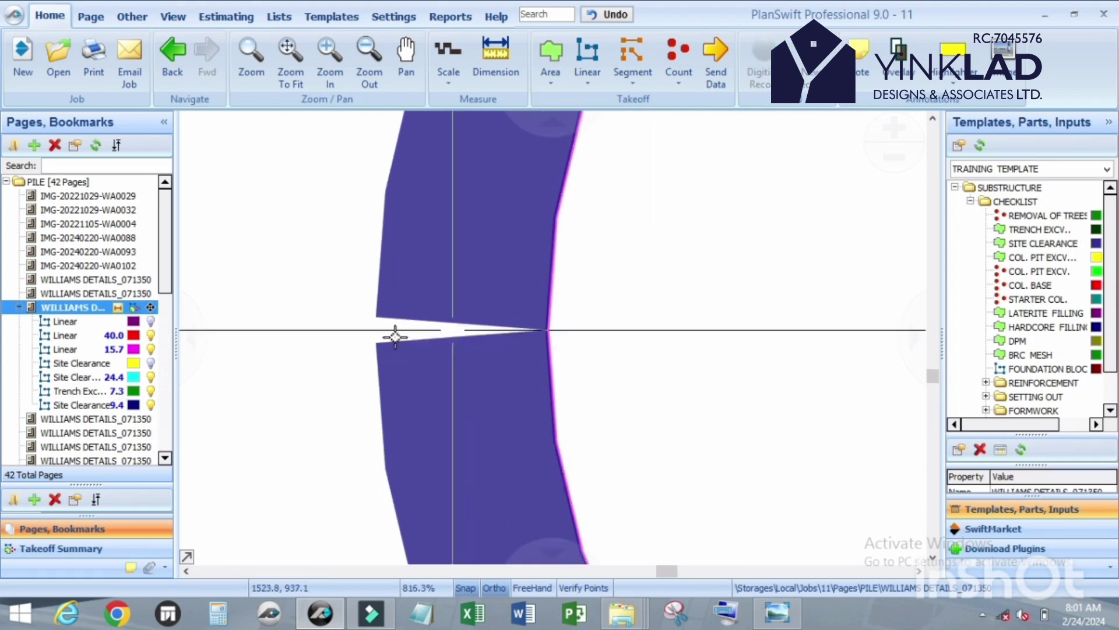
scroll(385, 327, "down", 2)
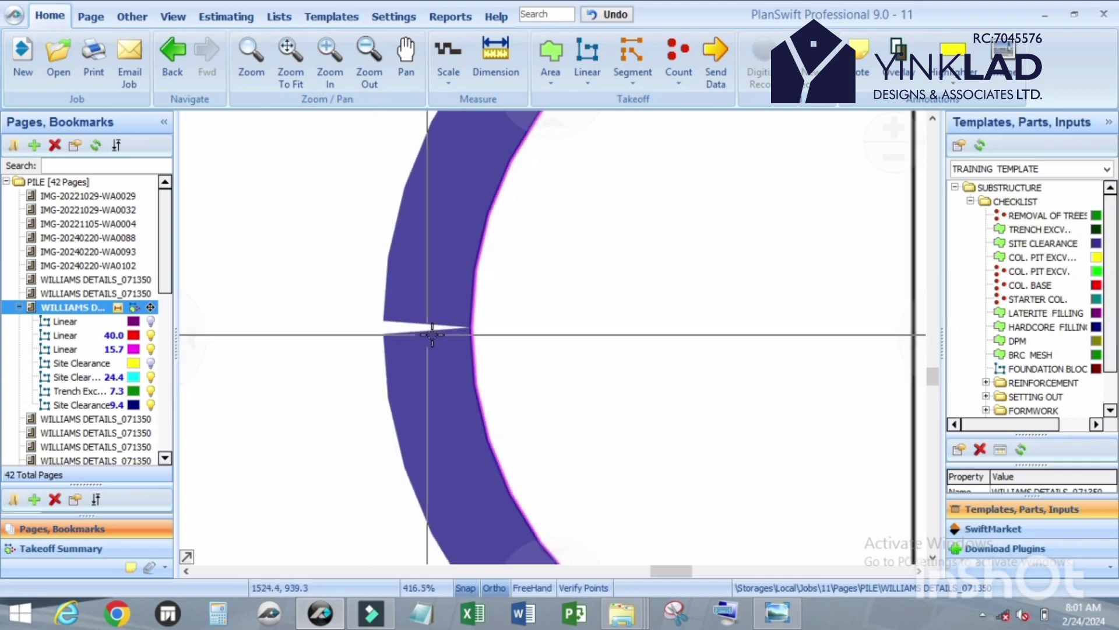
- Outline the wedge-shaped notch with a 1.3 linear measurement
left_click(586, 55)
left_click(694, 246)
scroll(385, 361, "up", 3)
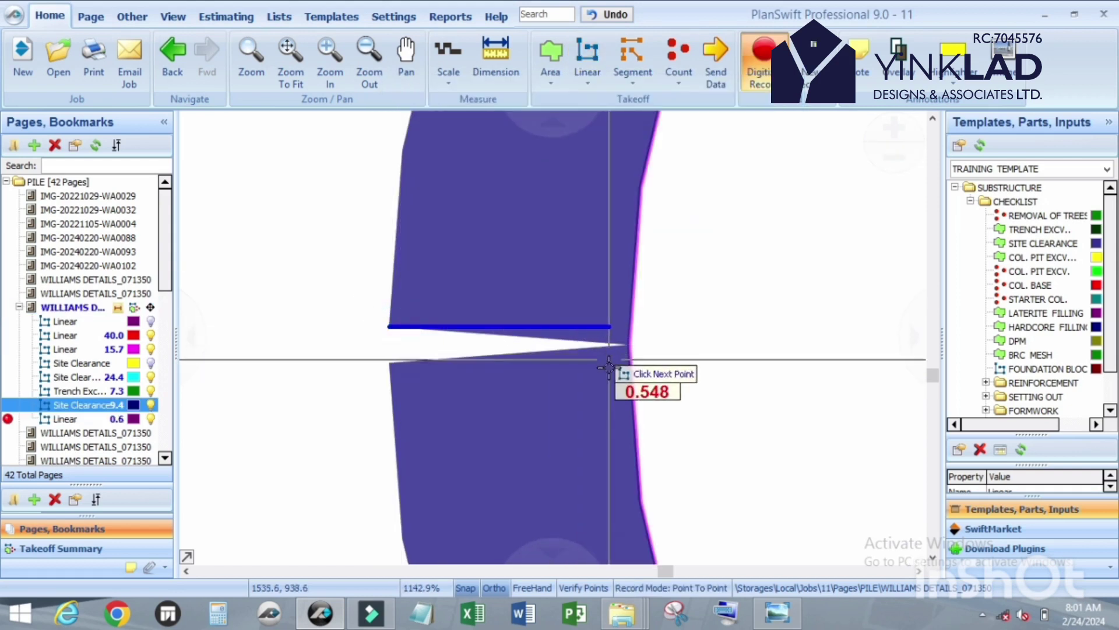
left_click(629, 344)
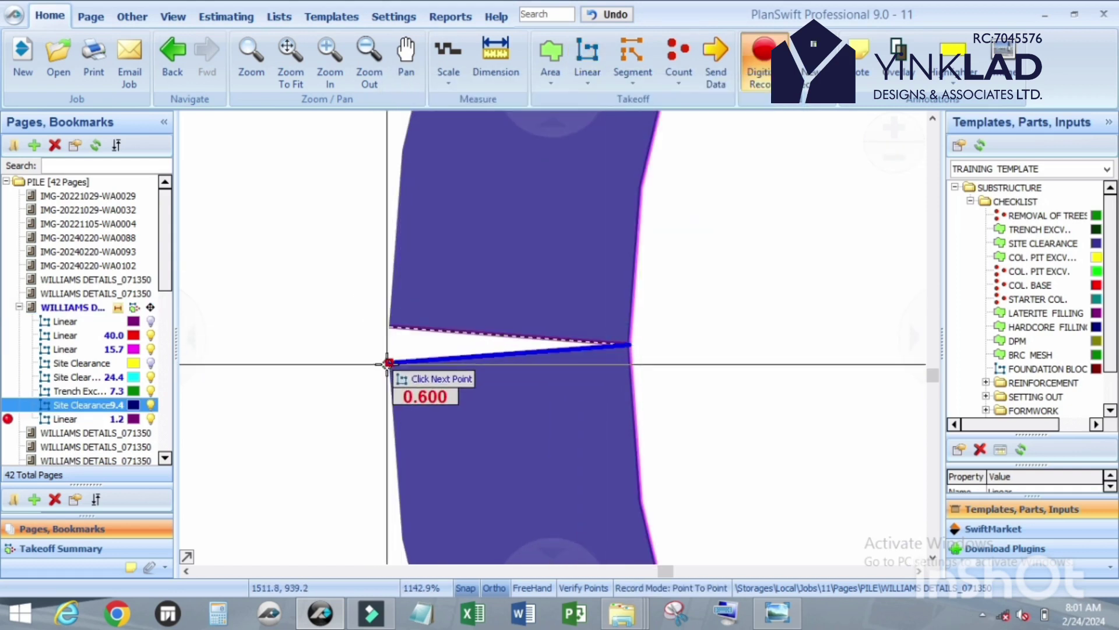
left_click(389, 362)
double_click(392, 349)
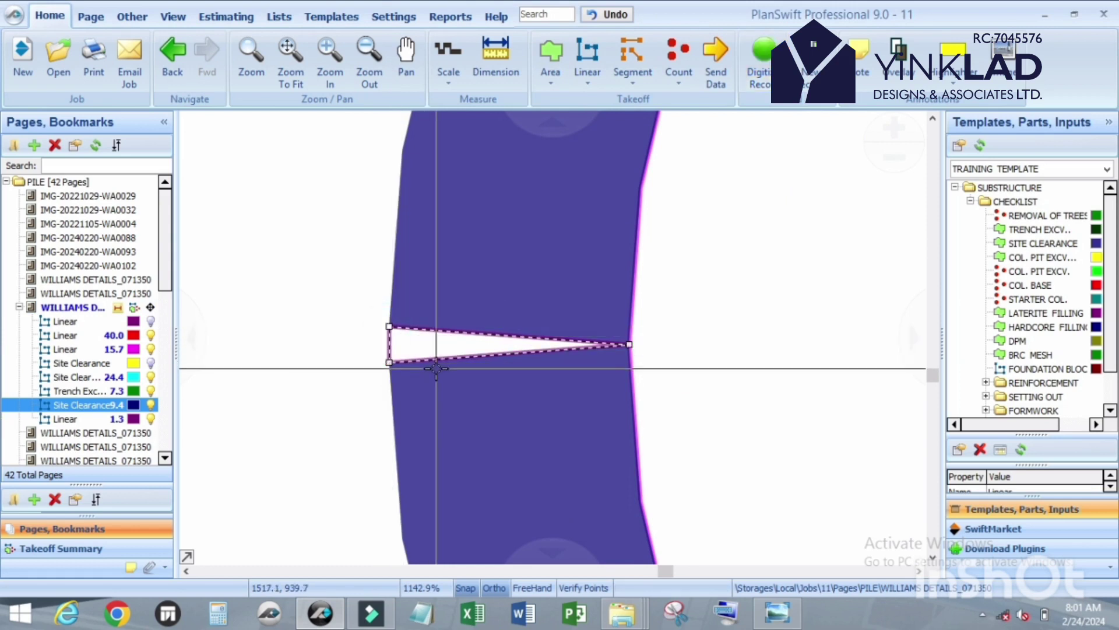
scroll(436, 368, "down", 2)
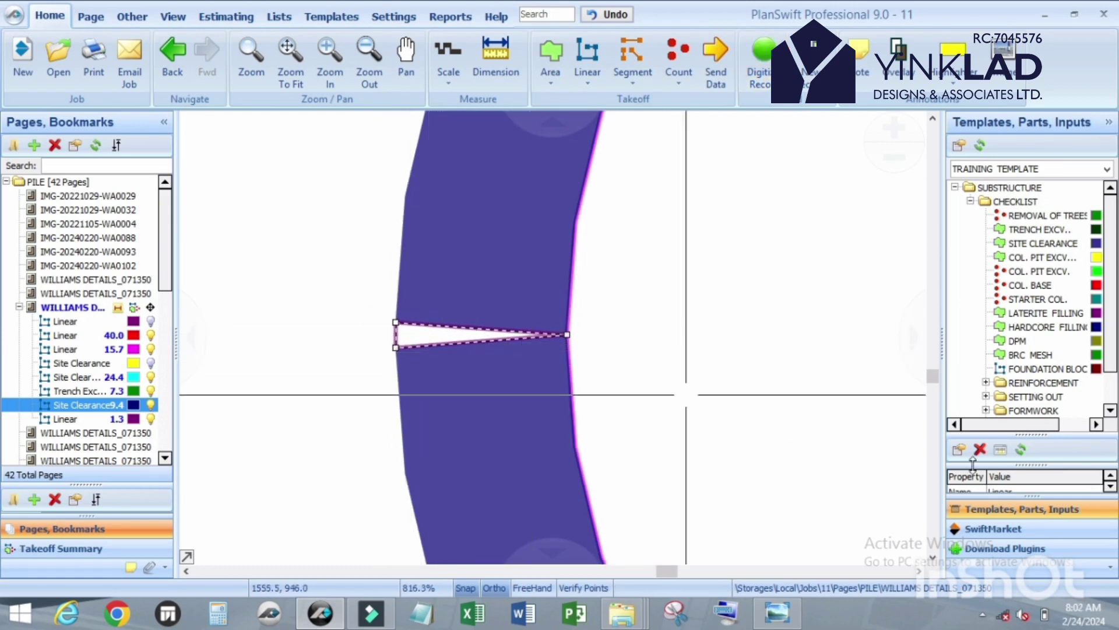
left_click(1041, 257)
- Fill the wedge notch with a 0.03 SQ M SITE CLEARANCE triangle and view the whole ring
left_click(1034, 244)
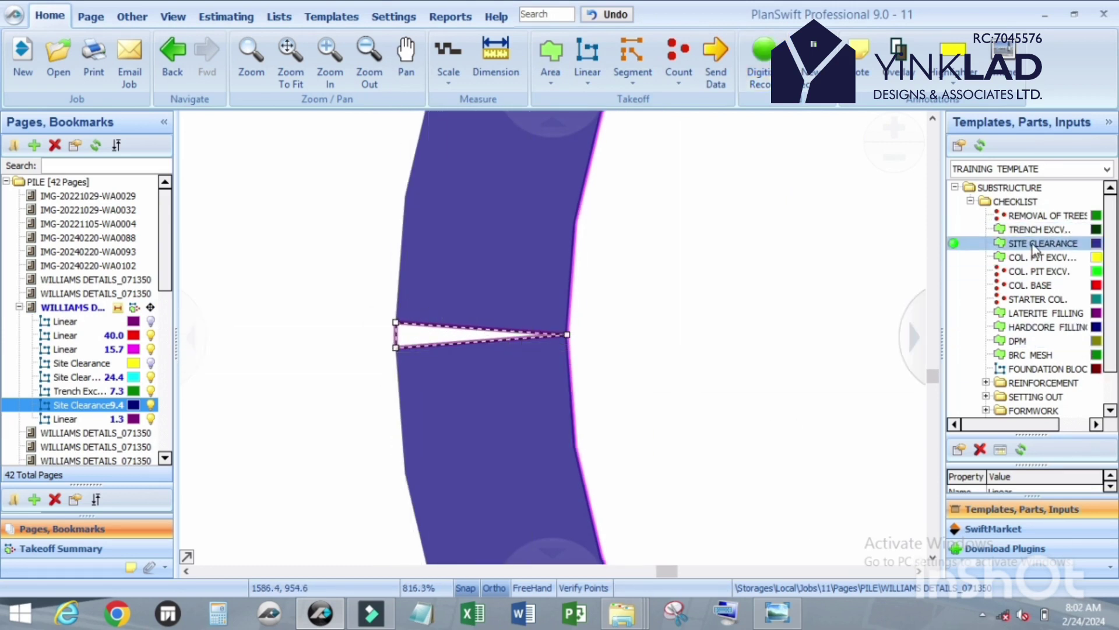
double_click(954, 244)
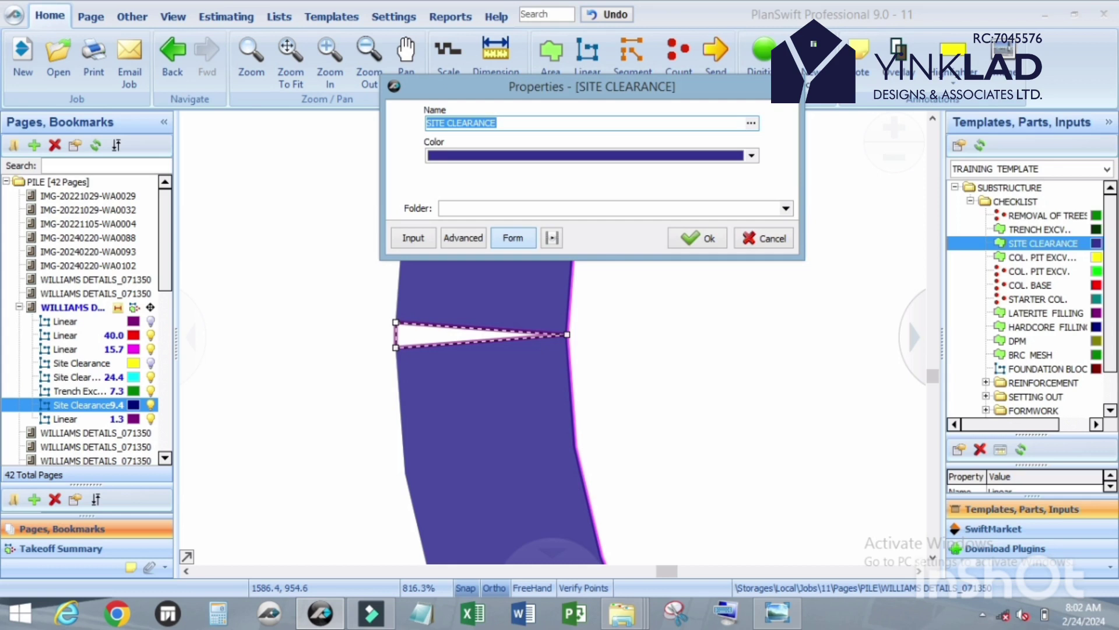
left_click(697, 236)
scroll(408, 321, "up", 3)
left_click(407, 299)
left_click(742, 325)
double_click(405, 361)
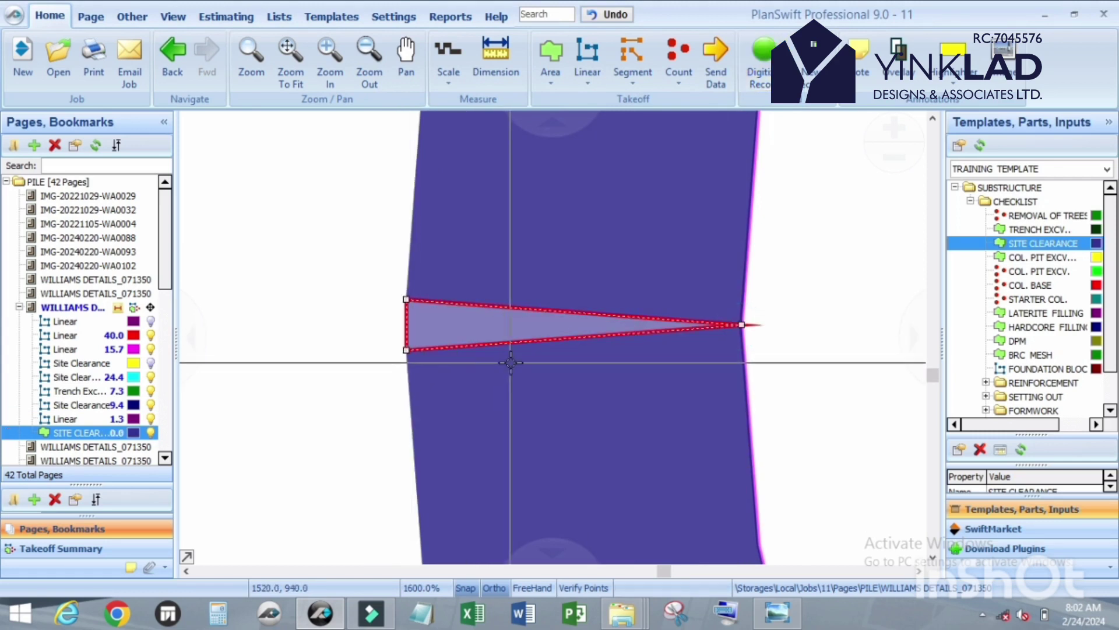
scroll(575, 383, "down", 3)
left_click(575, 382)
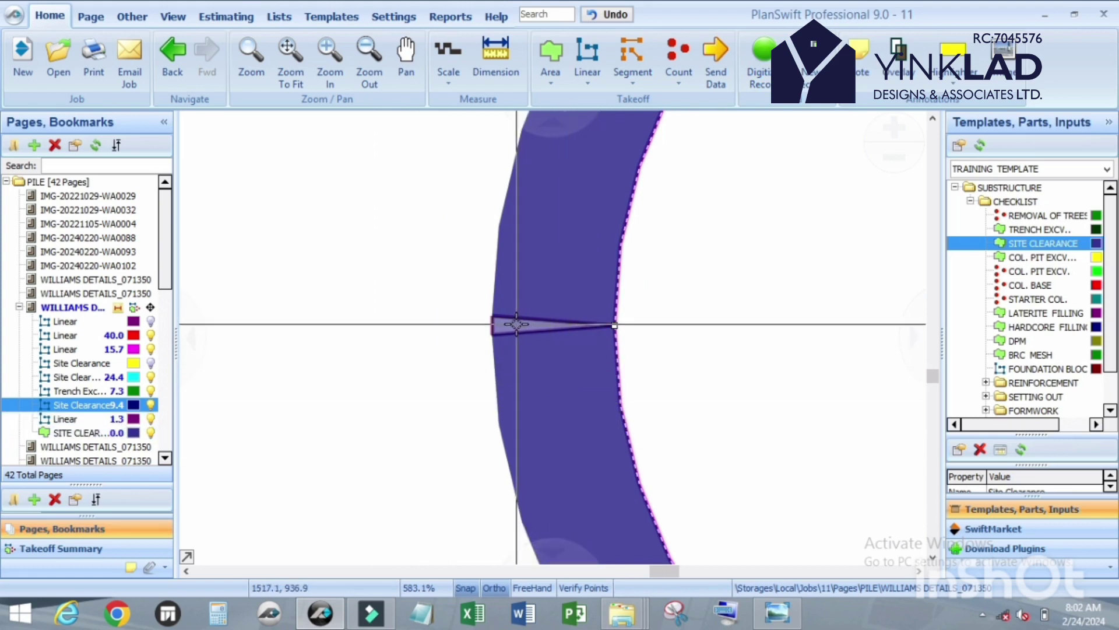
mouse_move(517, 324)
scroll(517, 324, "up", 3)
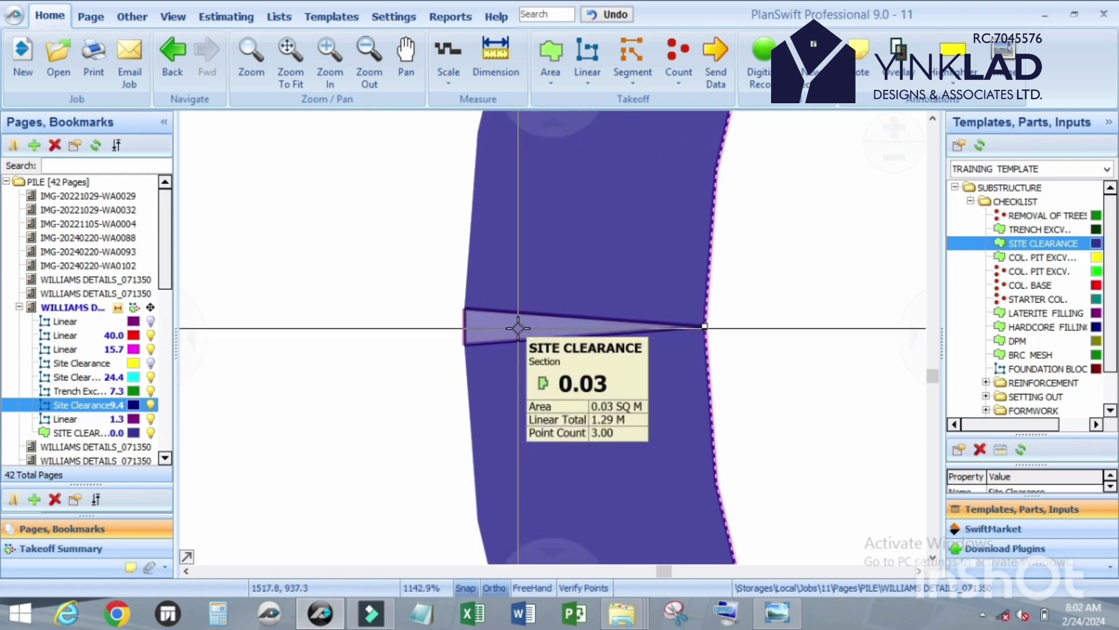
scroll(518, 328, "down", 10)
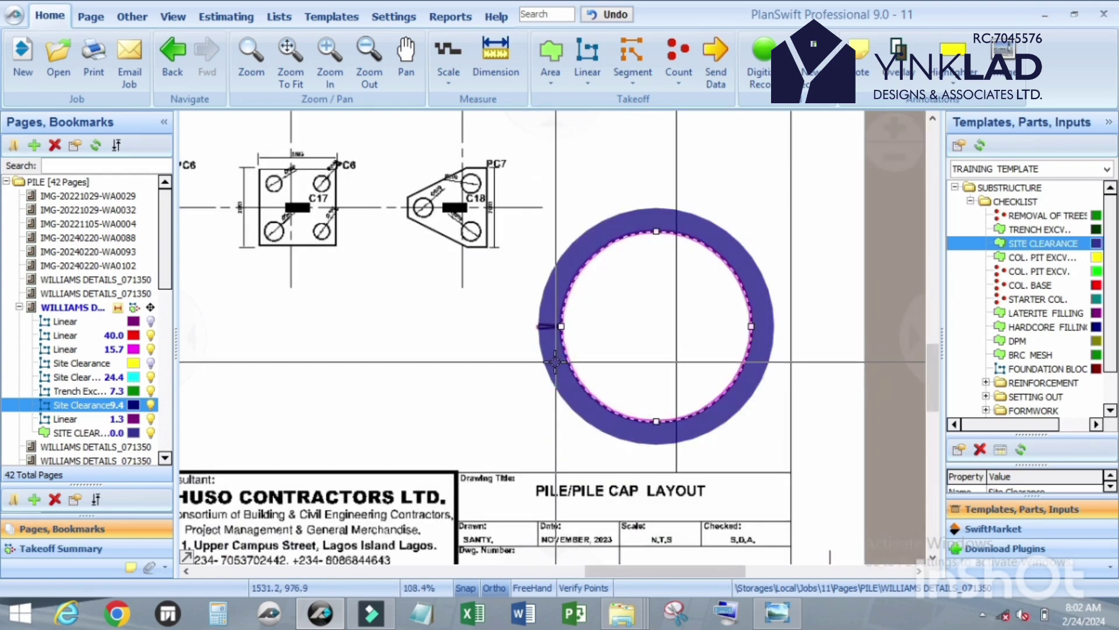
- Zoom to 1144% on the tiny SITE CLEARANCE section at the ring's edge and confirm its 0.03 SQ M area
mouse_move(552, 369)
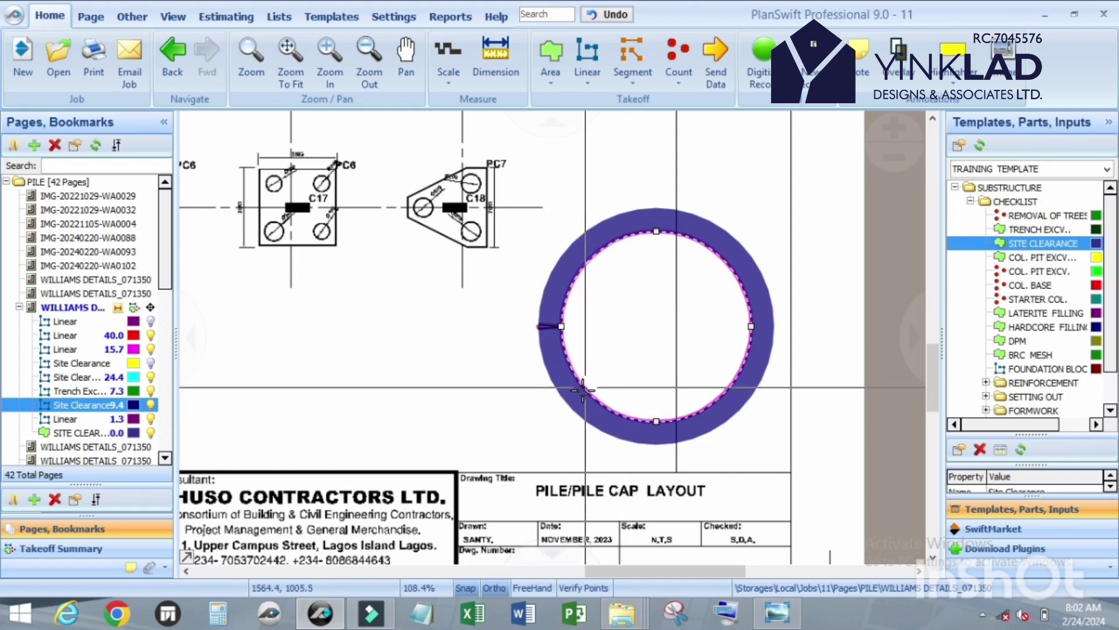
mouse_move(581, 402)
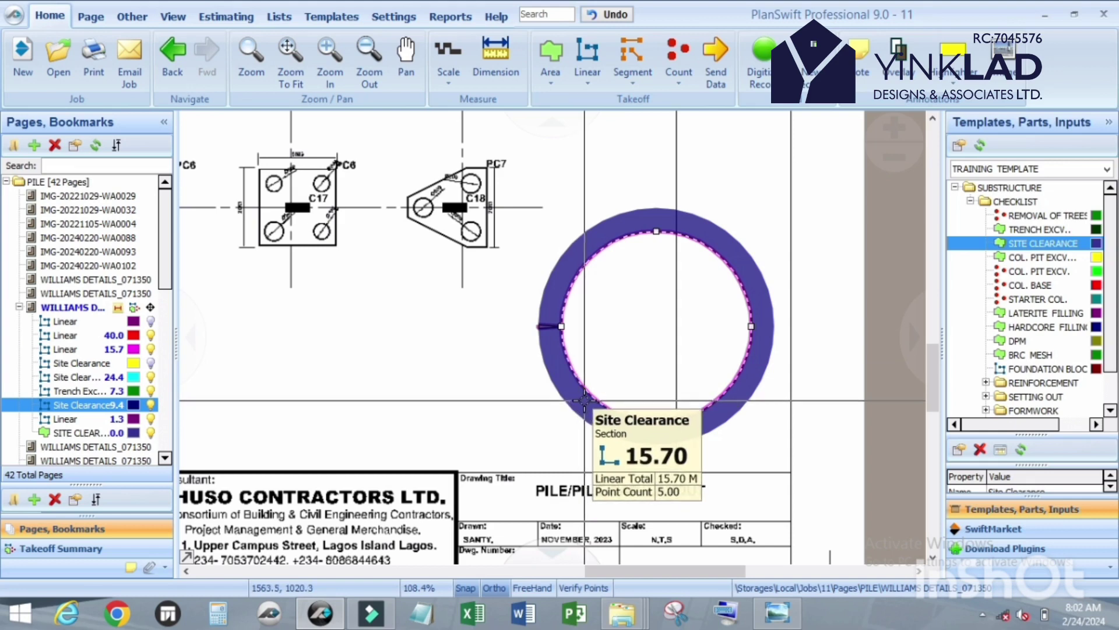
scroll(547, 339, "down", 4)
scroll(279, 380, "up", 3)
scroll(457, 387, "down", 2)
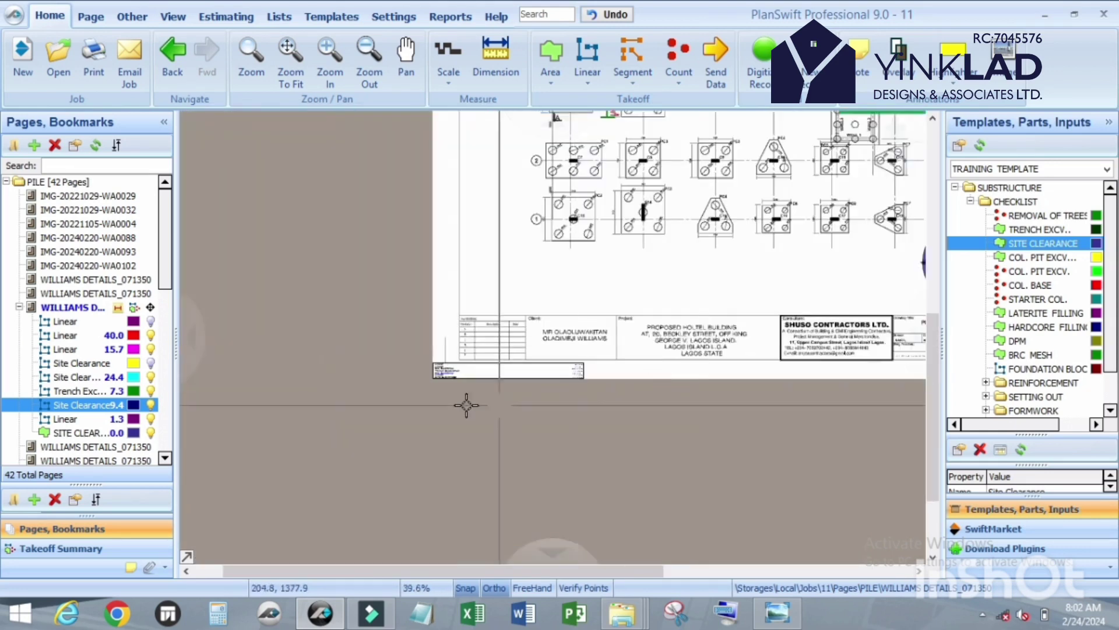
scroll(419, 369, "up", 5)
scroll(414, 355, "down", 7)
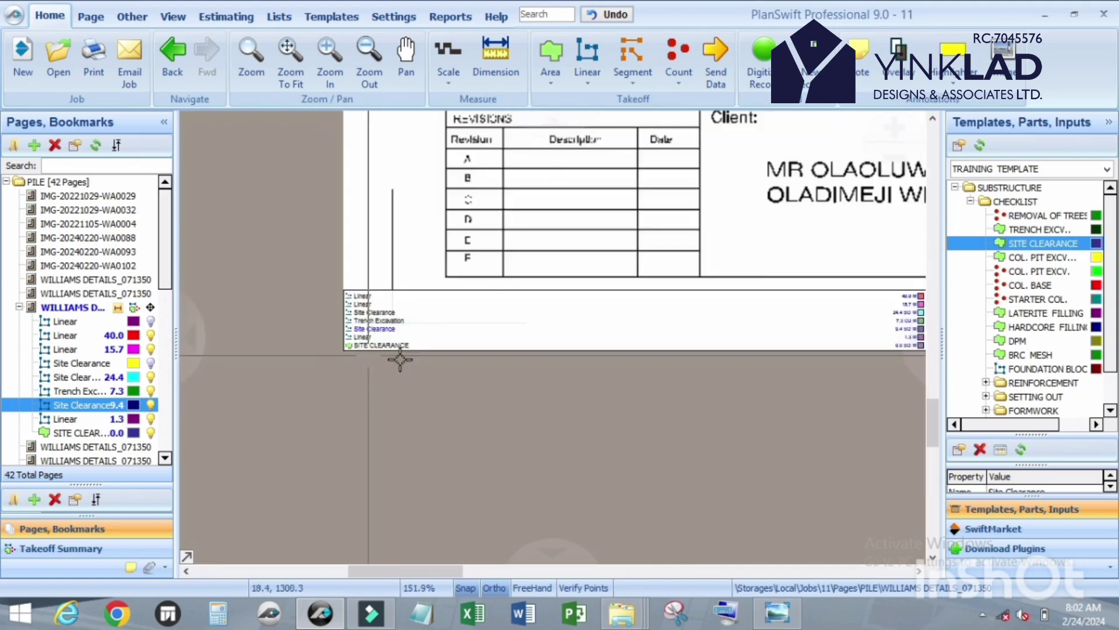
scroll(741, 370, "up", 4)
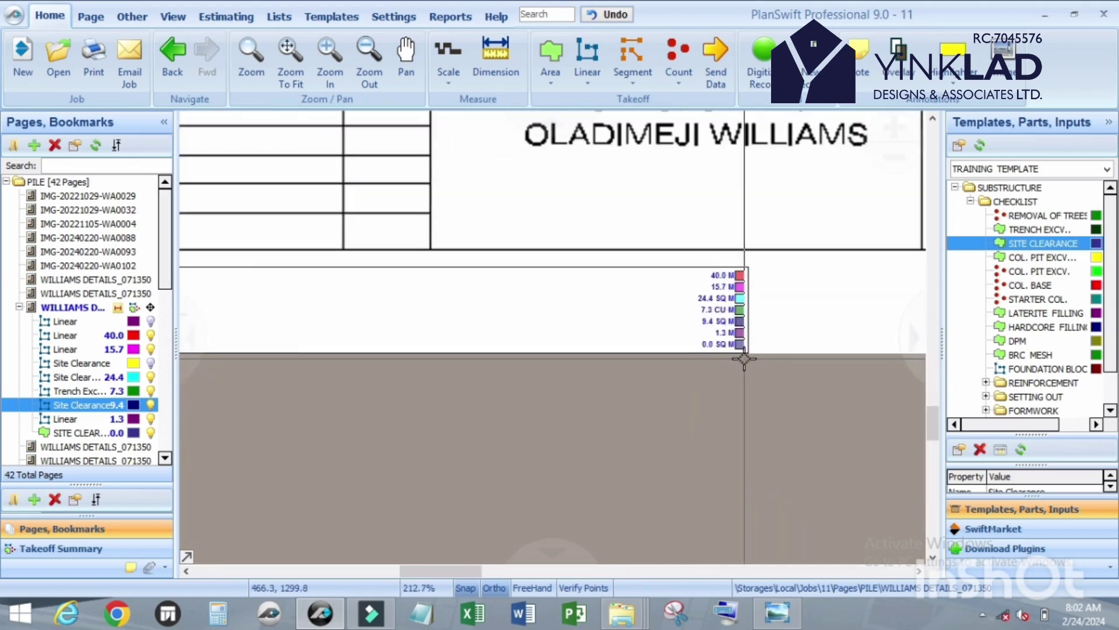
scroll(740, 356, "up", 1)
scroll(720, 349, "down", 3)
scroll(709, 352, "up", 1)
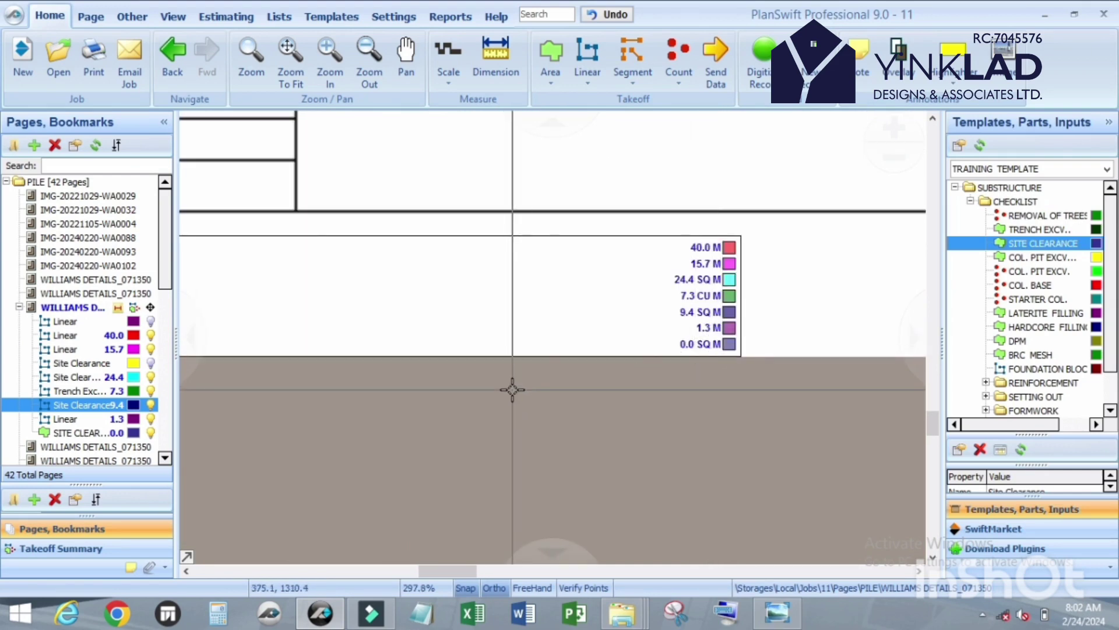
scroll(510, 388, "down", 2)
scroll(510, 390, "down", 3)
scroll(367, 401, "up", 2)
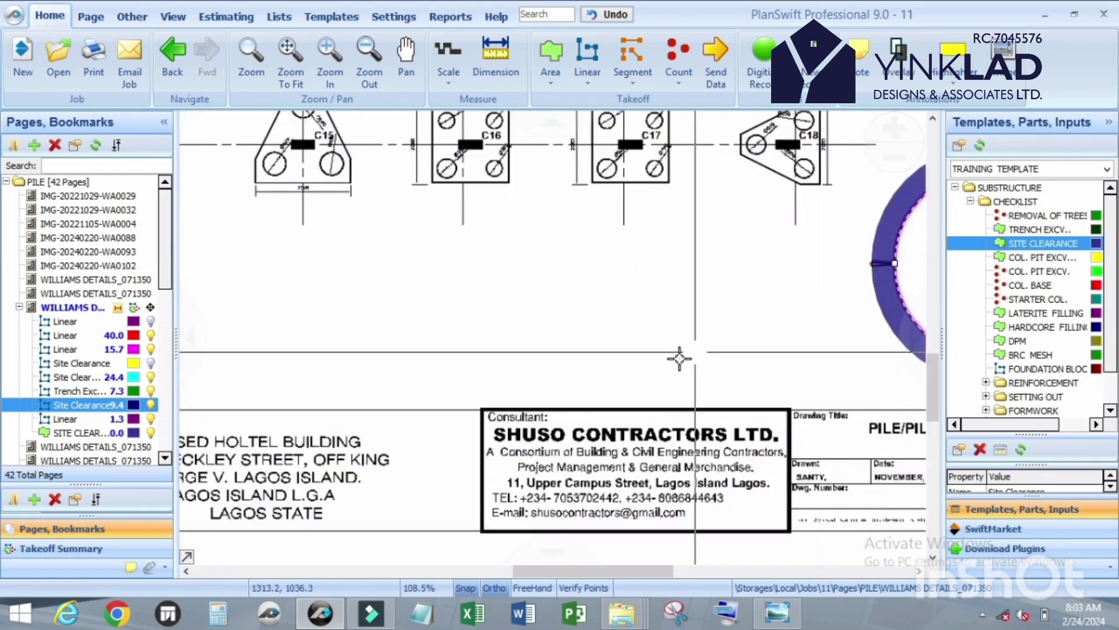
scroll(366, 401, "down", 2)
scroll(366, 401, "up", 2)
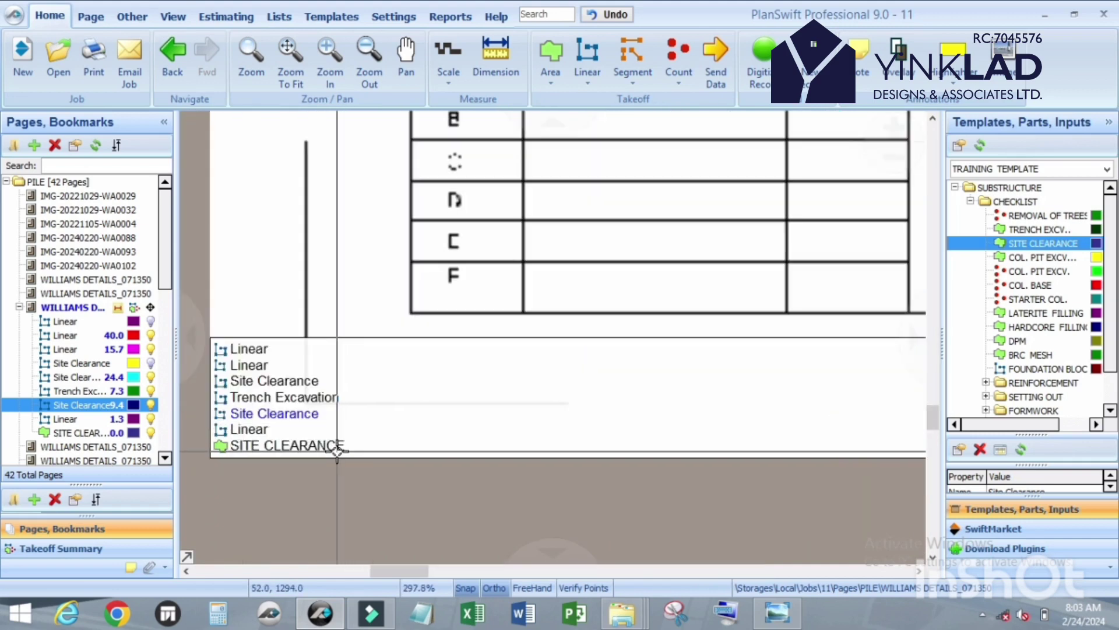
scroll(337, 450, "down", 3)
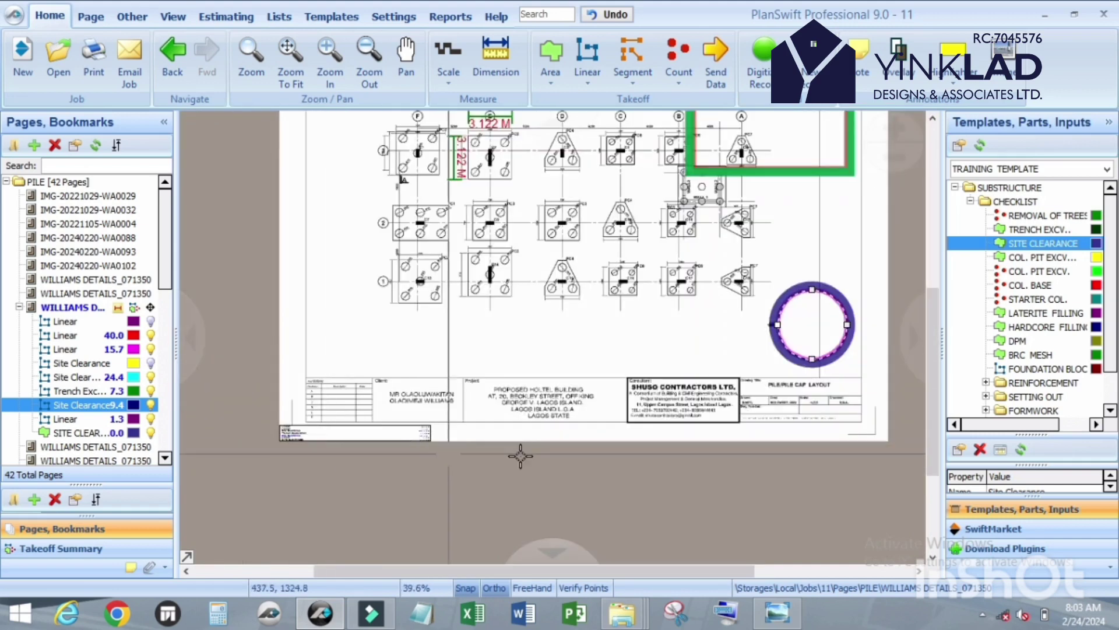
scroll(441, 434, "up", 2)
scroll(441, 434, "up", 2)
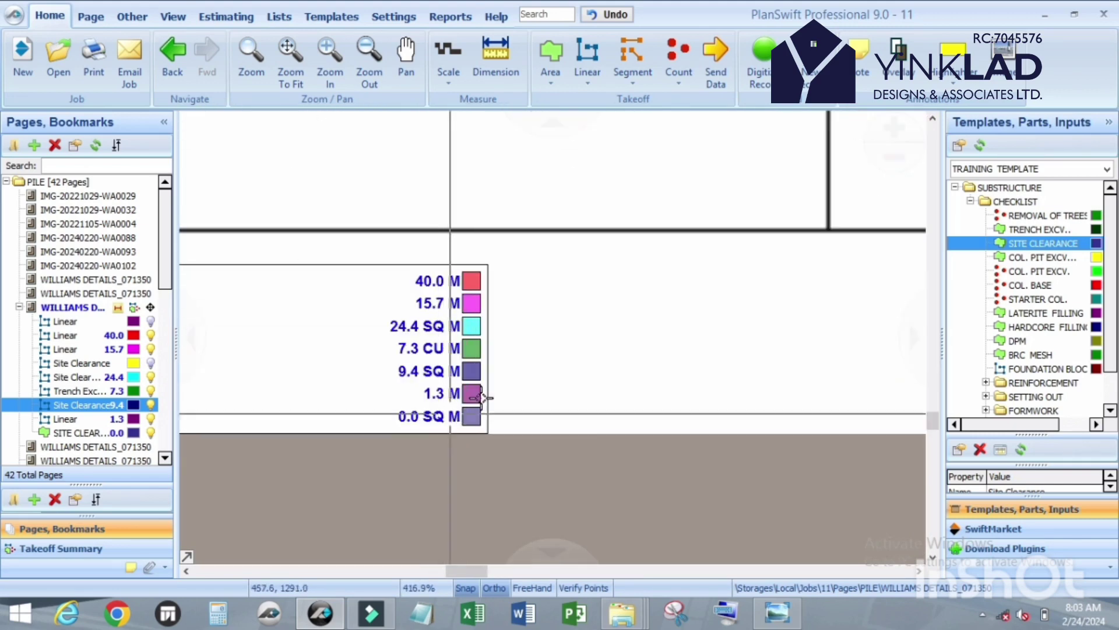
scroll(462, 402, "down", 1)
scroll(393, 415, "down", 2)
scroll(799, 256, "up", 4)
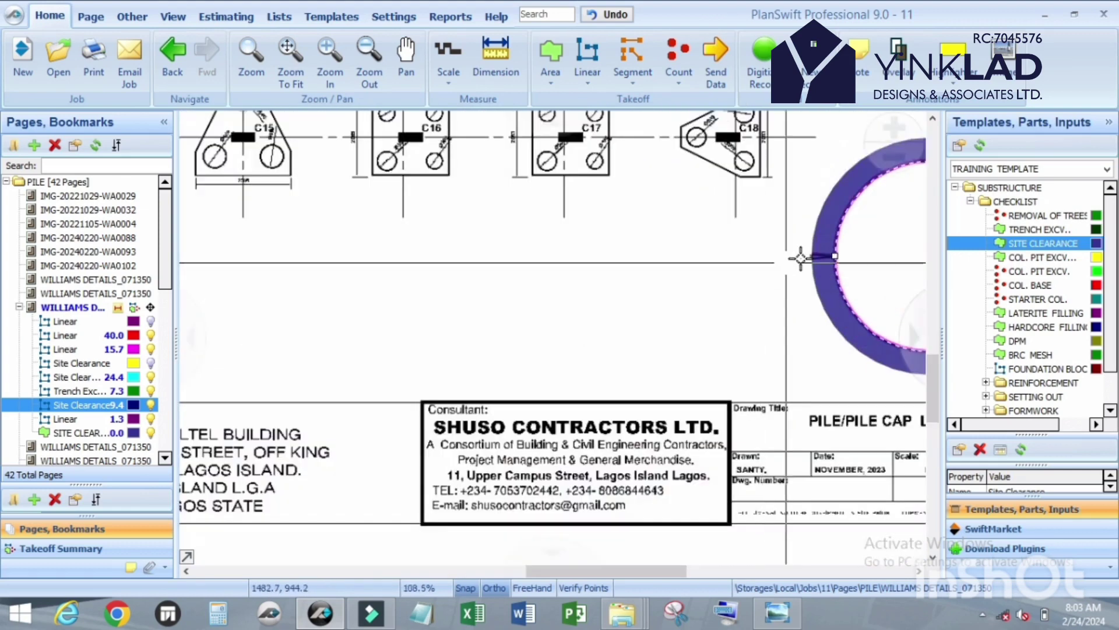
scroll(708, 286, "down", 3)
scroll(581, 246, "up", 5)
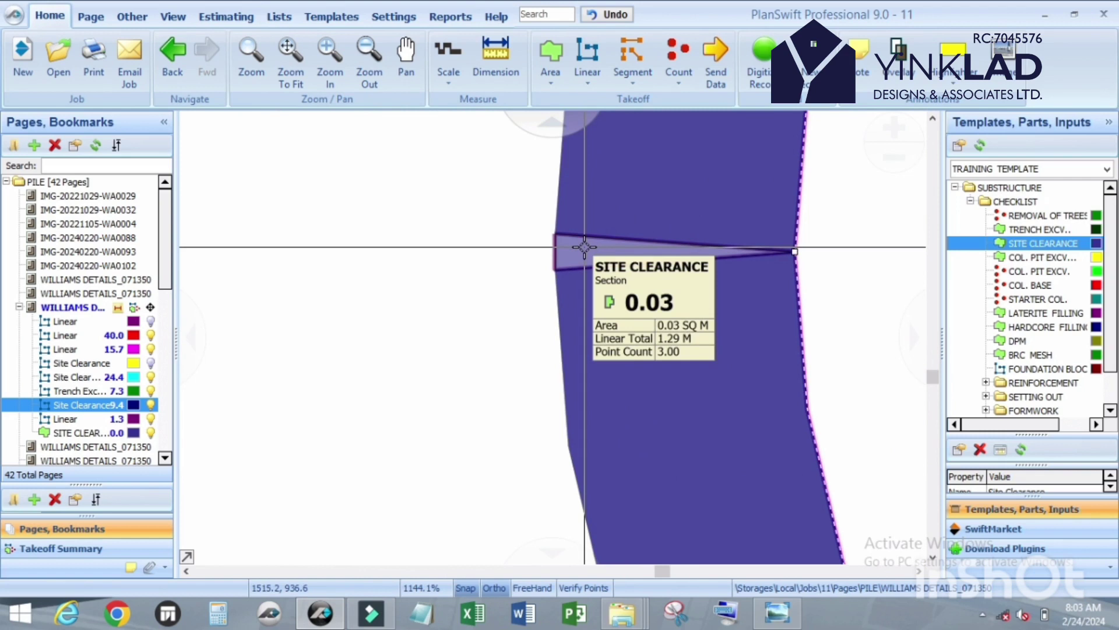
left_click_drag(584, 247, 571, 212)
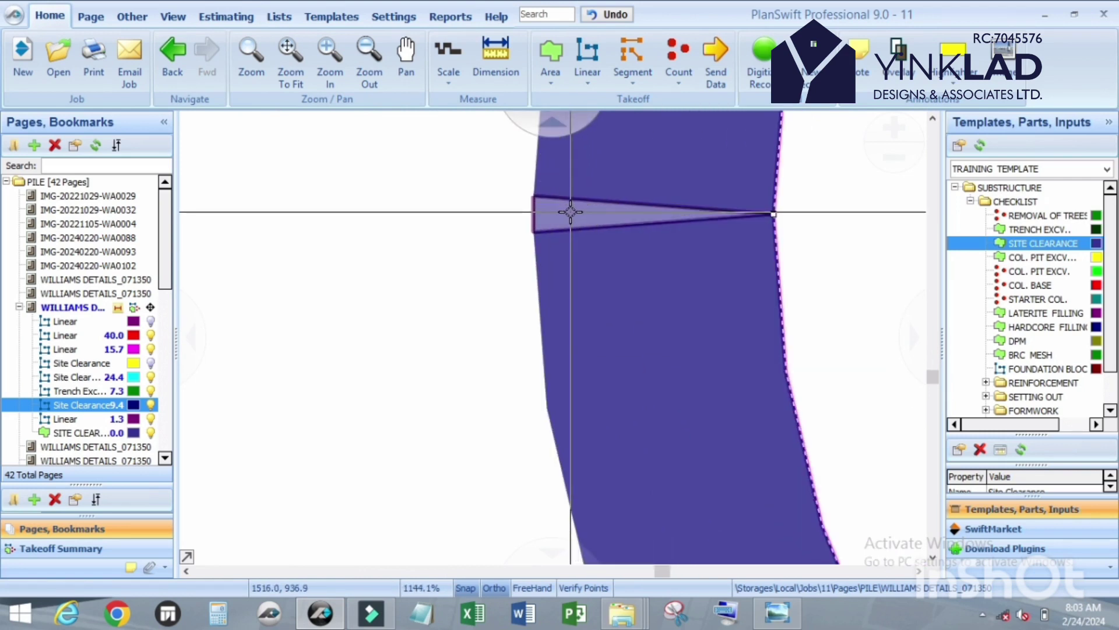
mouse_move(571, 212)
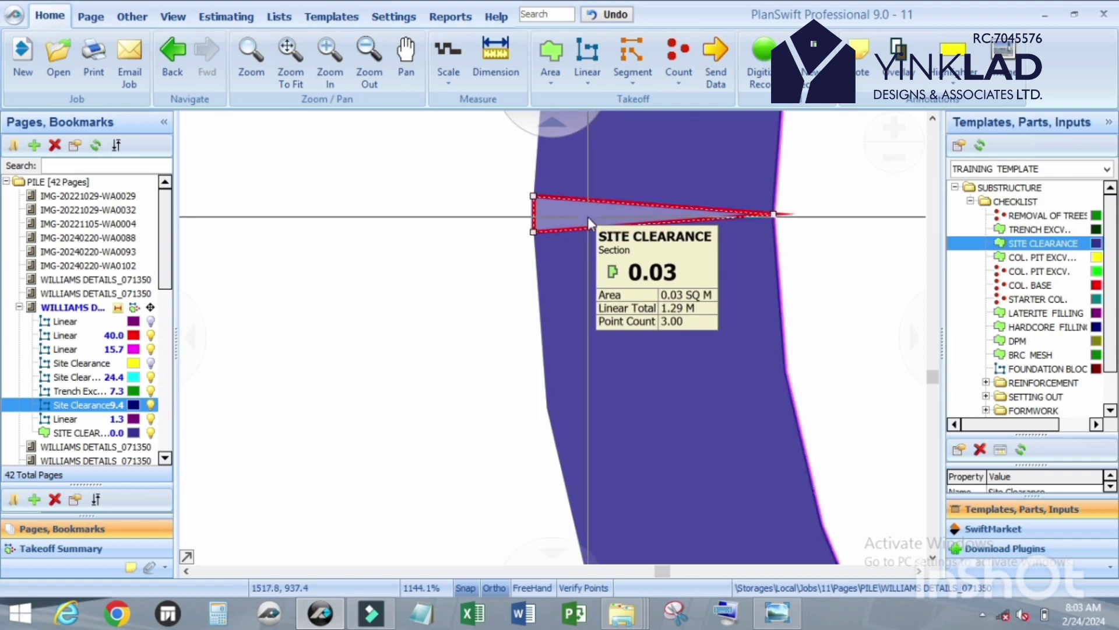
- Show the small SITE CLEARANCE section's 0.03 label and move it beside the pile caps
right_click(588, 216)
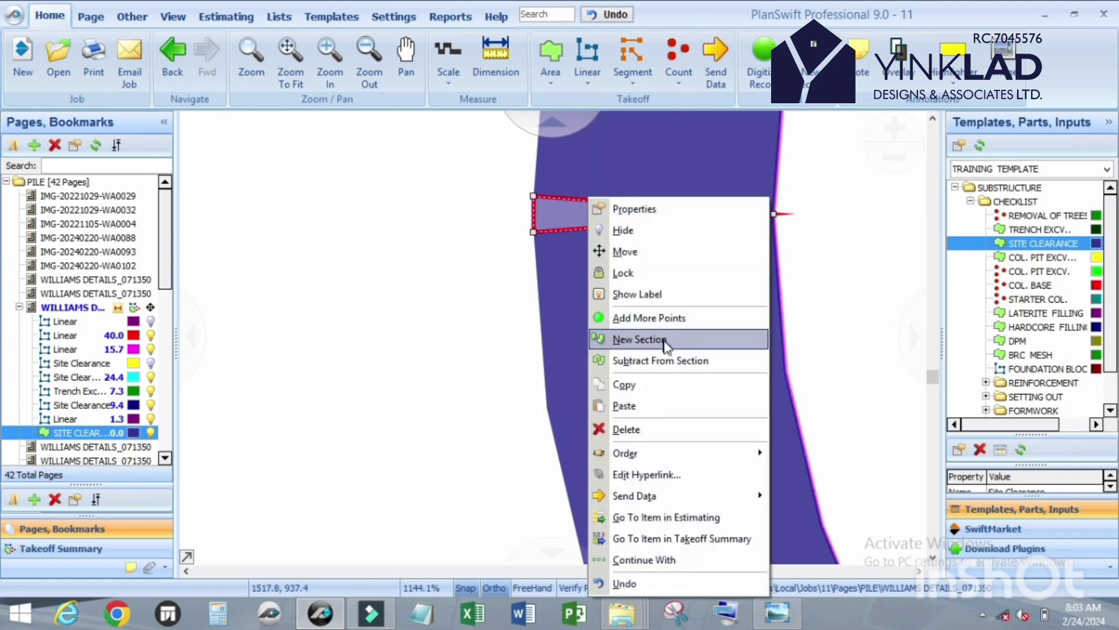
left_click(656, 299)
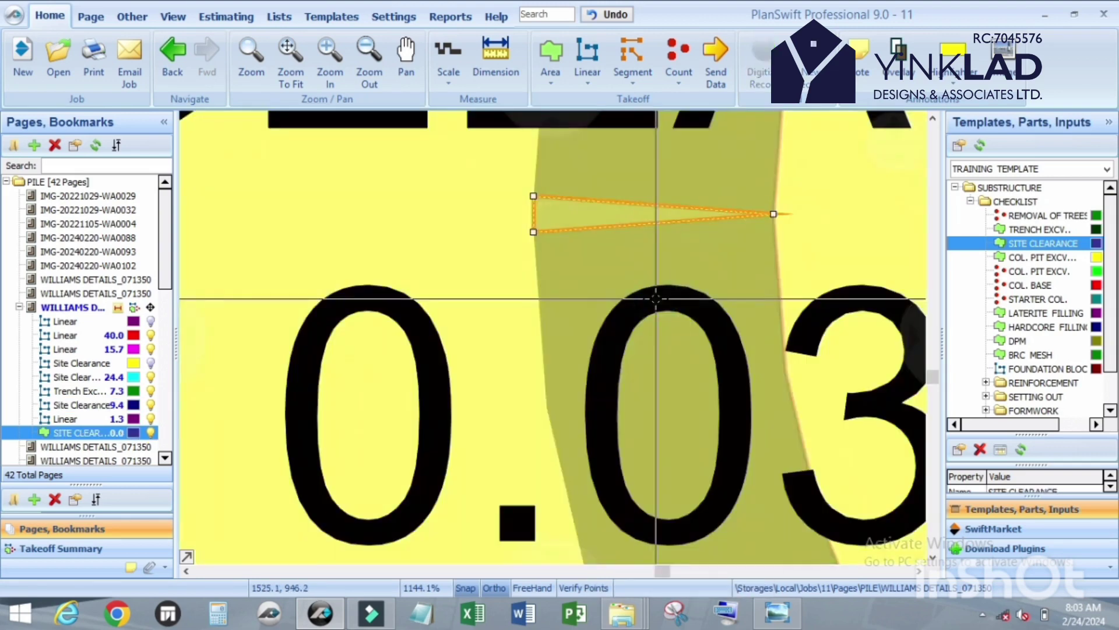
scroll(655, 299, "down", 10)
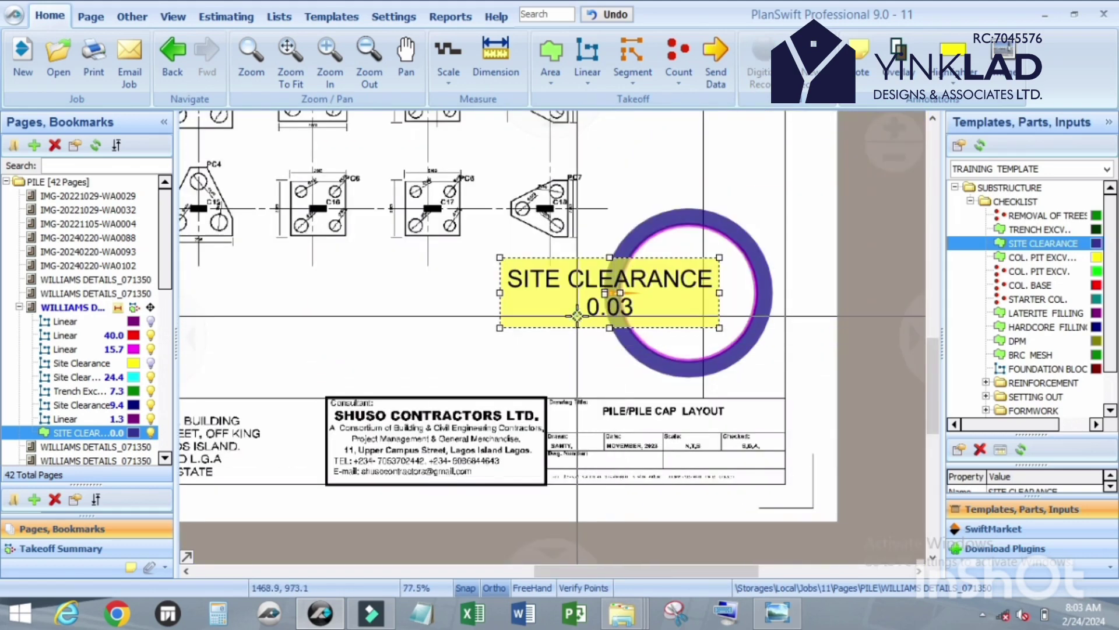
left_click_drag(620, 315, 365, 303)
scroll(614, 305, "up", 6)
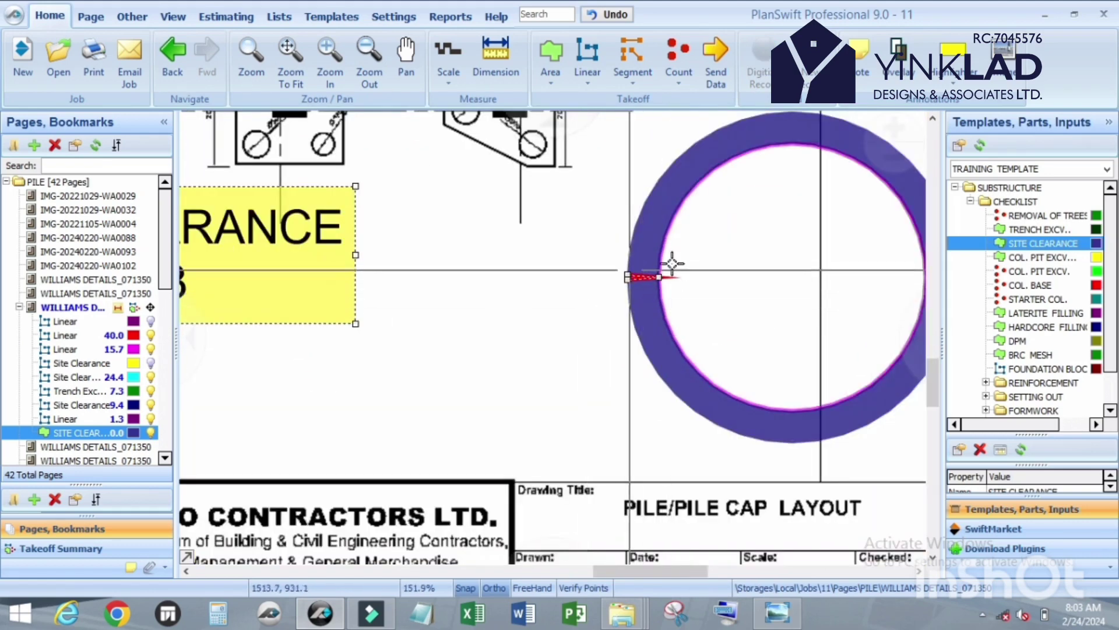
scroll(523, 245, "down", 4)
- Show the purple Site Clearance ring's 9.42 quantity label
left_click(573, 303)
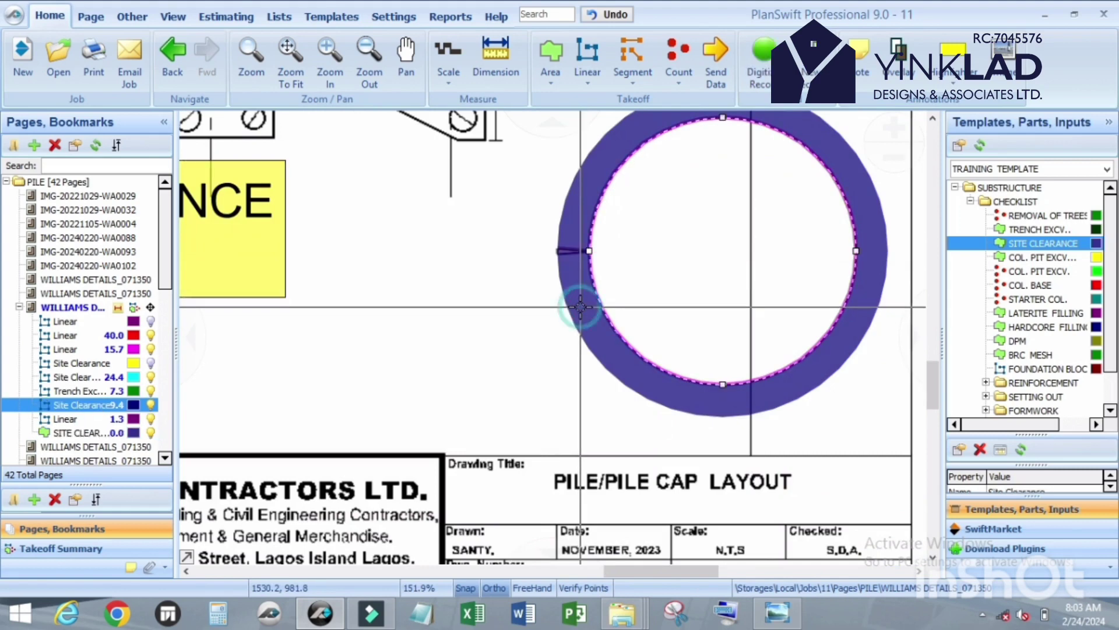
right_click(582, 308)
left_click(629, 315)
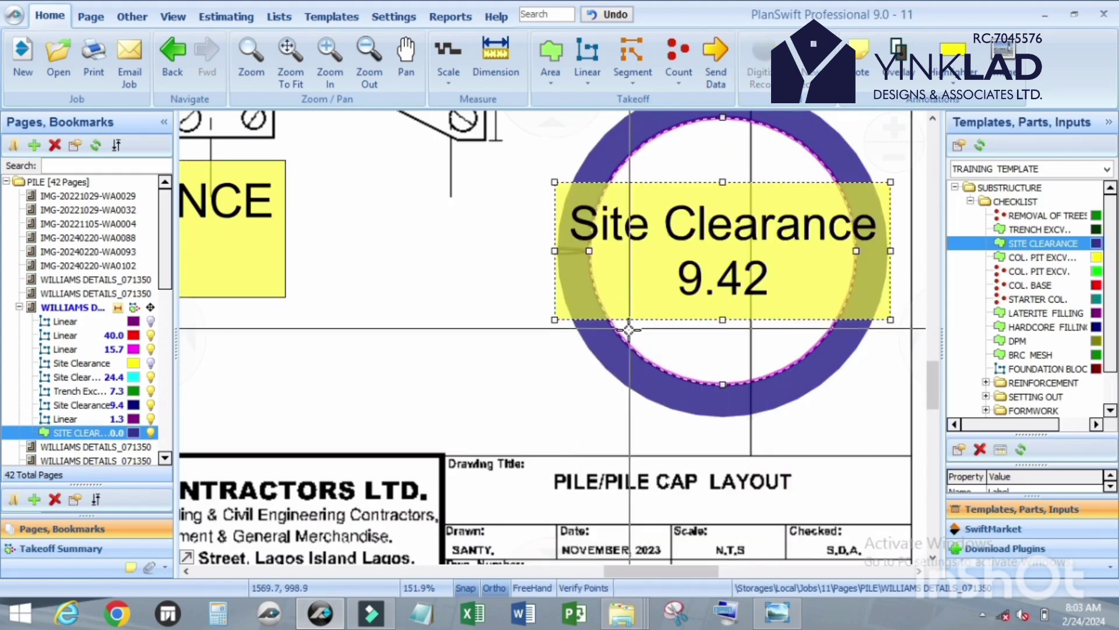
scroll(632, 320, "down", 4)
scroll(648, 265, "up", 3)
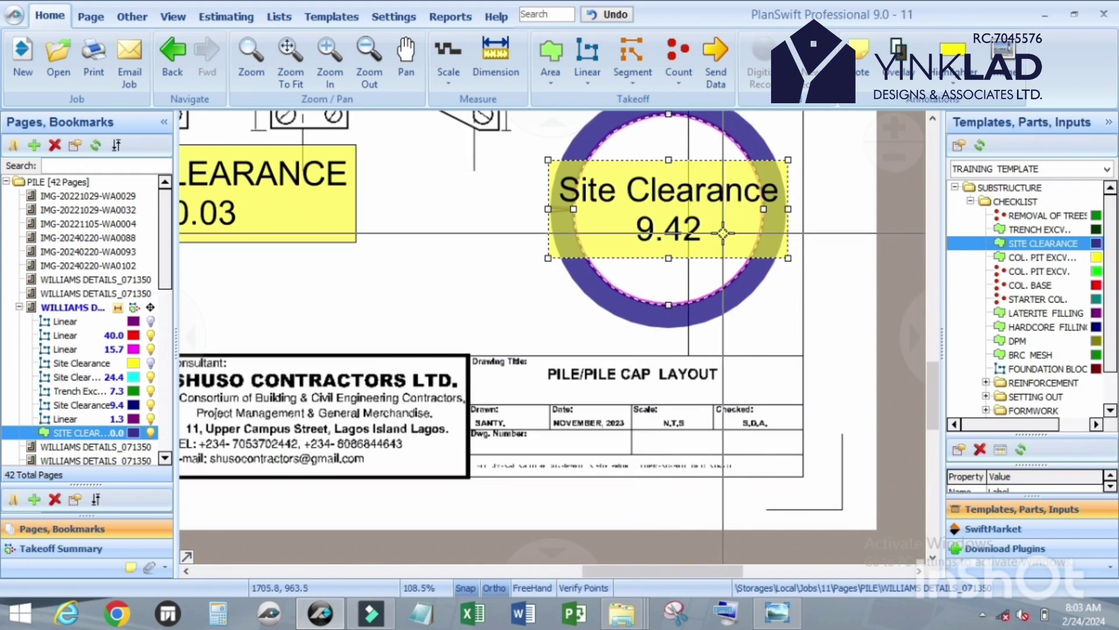
scroll(722, 233, "up", 1)
scroll(757, 227, "down", 4)
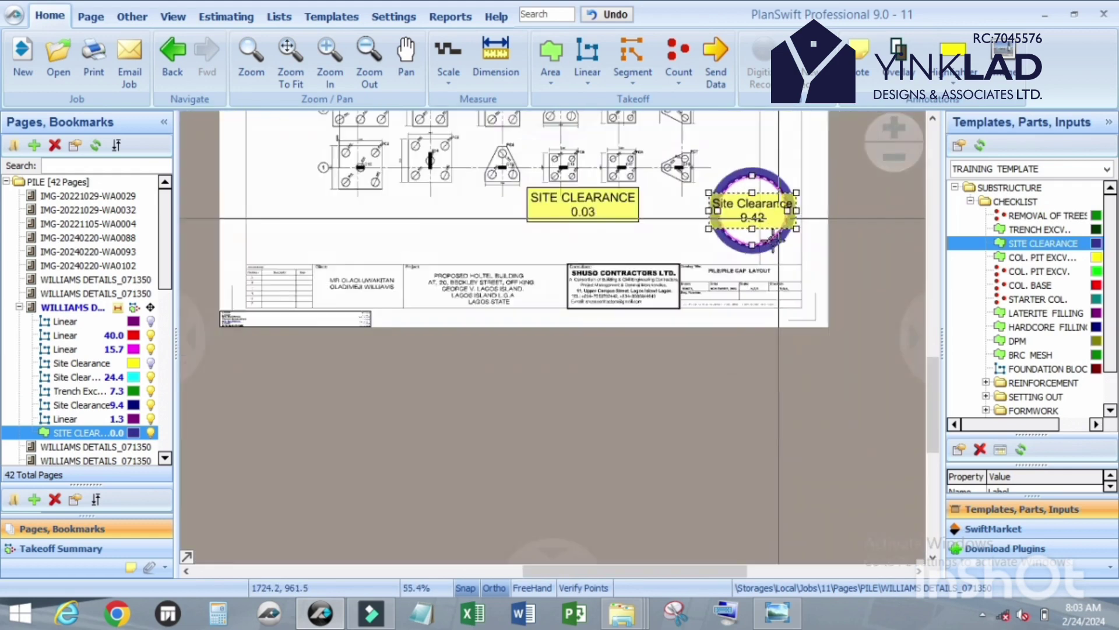
scroll(225, 330, "up", 9)
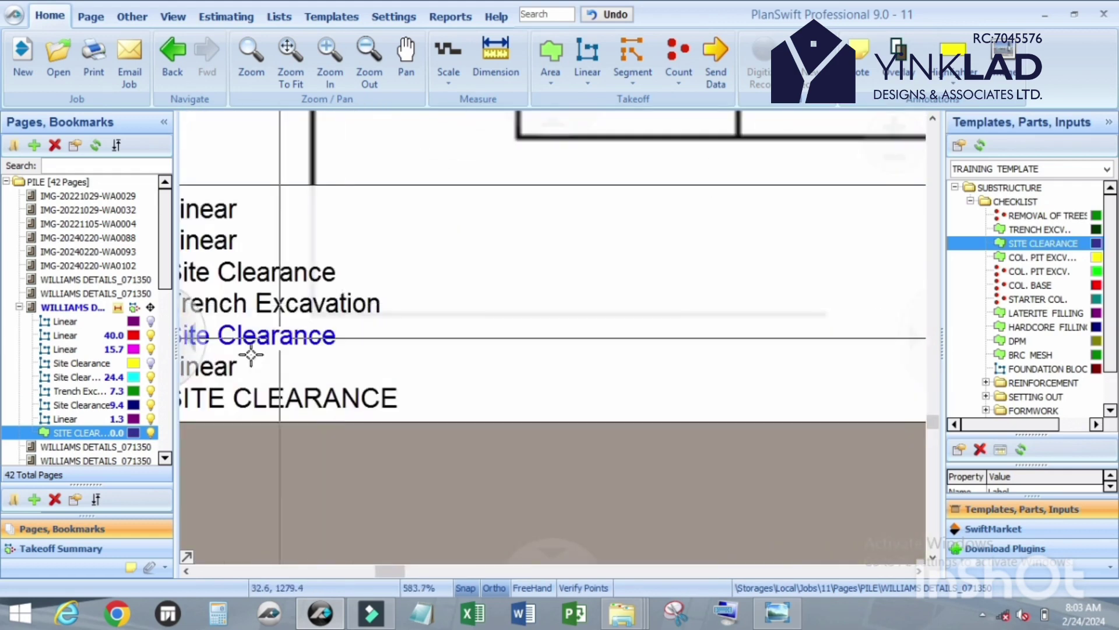
scroll(296, 333, "down", 6)
- Narrow the legend box in the title block so its entries list neatly
left_click(677, 328)
left_click_drag(678, 328, 436, 318)
scroll(435, 317, "up", 5)
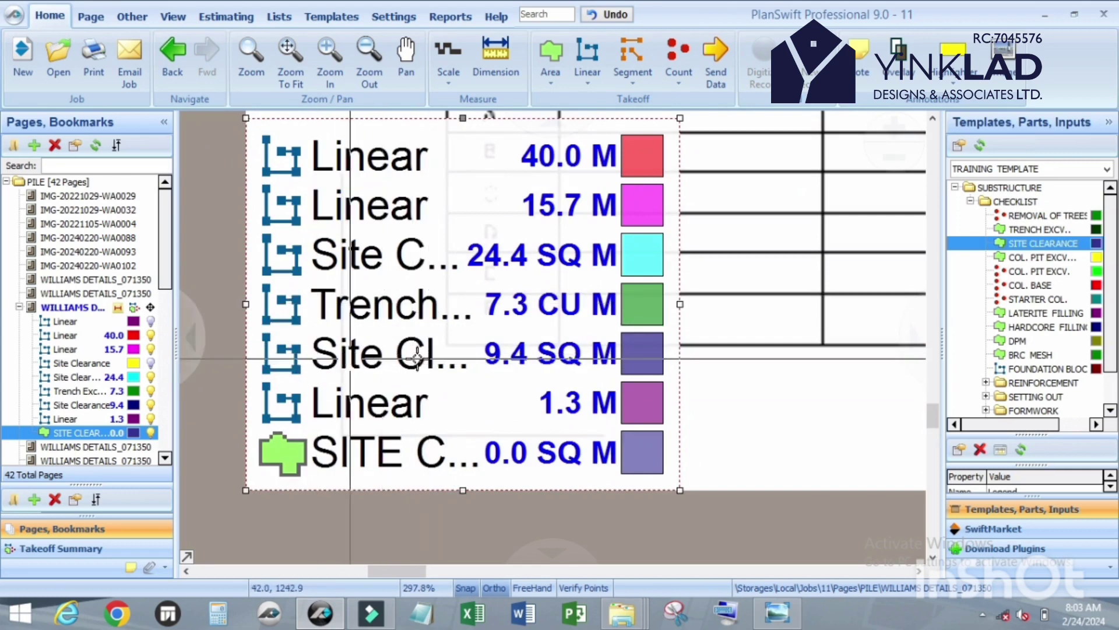
scroll(446, 381, "down", 5)
scroll(455, 400, "down", 3)
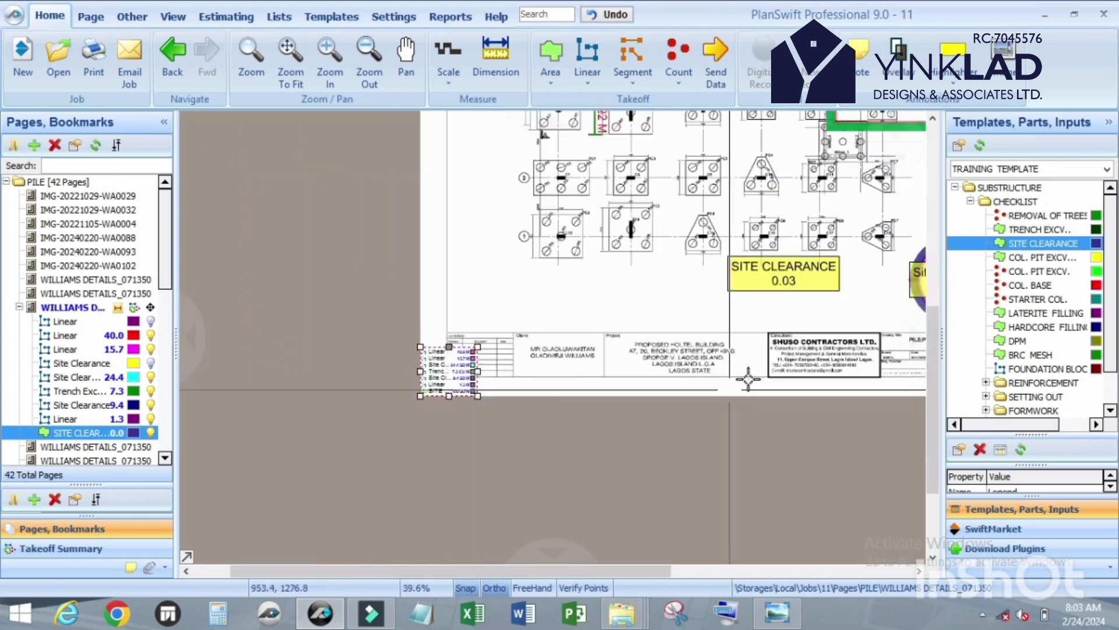
scroll(729, 312, "up", 4)
scroll(789, 299, "down", 4)
scroll(790, 299, "up", 4)
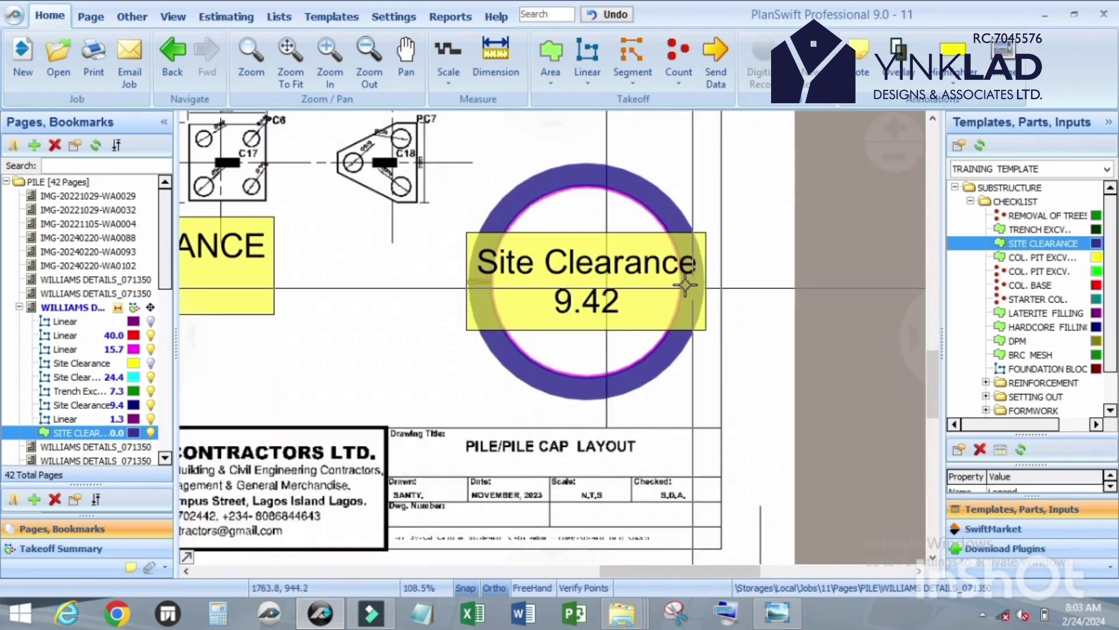
- Move the 9.42 Site Clearance label up and right, off the ring
left_click_drag(643, 289, 797, 164)
right_click(797, 164)
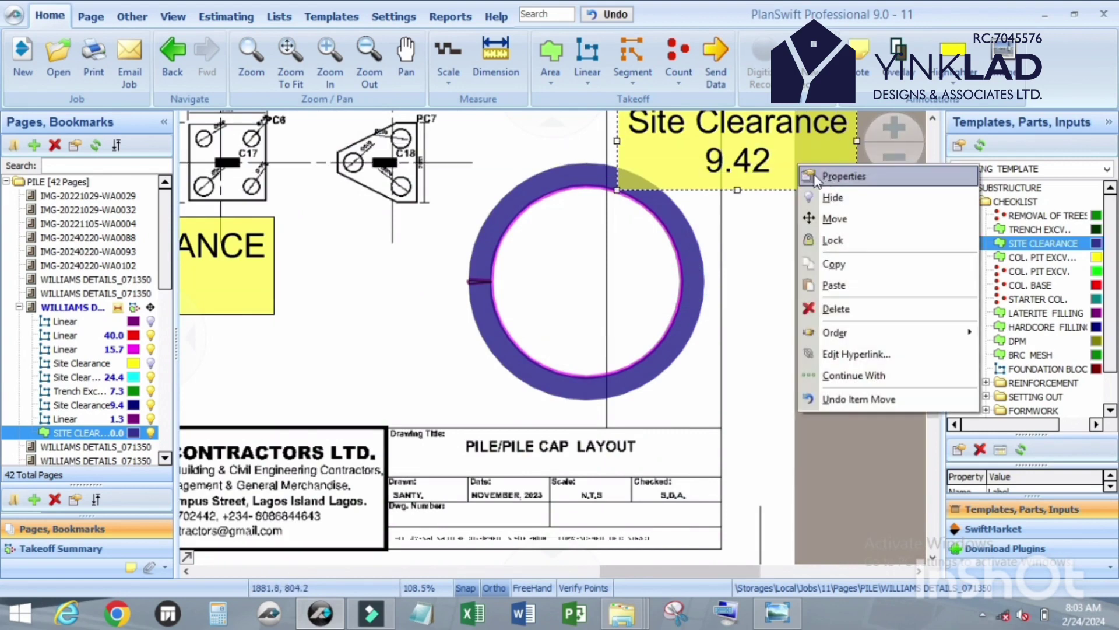
left_click(734, 357)
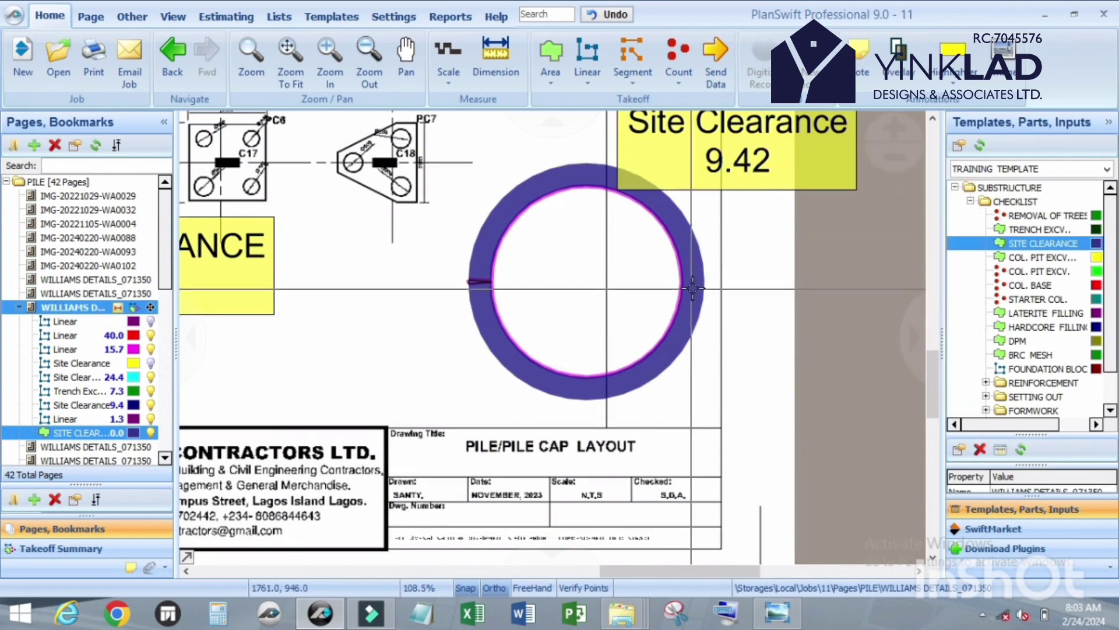
mouse_move(693, 285)
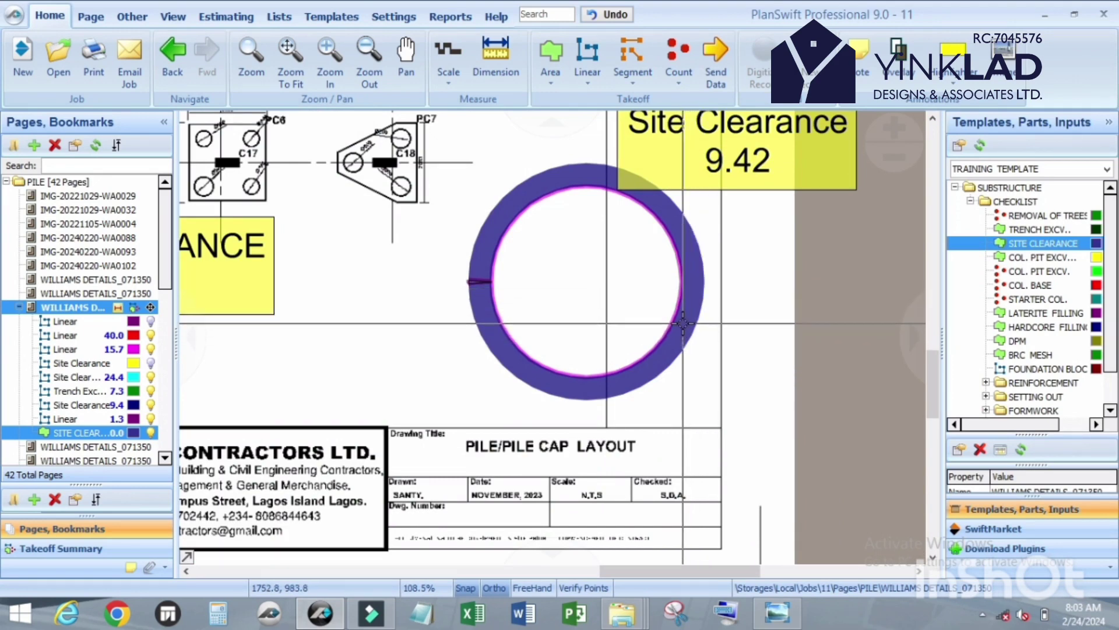
mouse_move(682, 323)
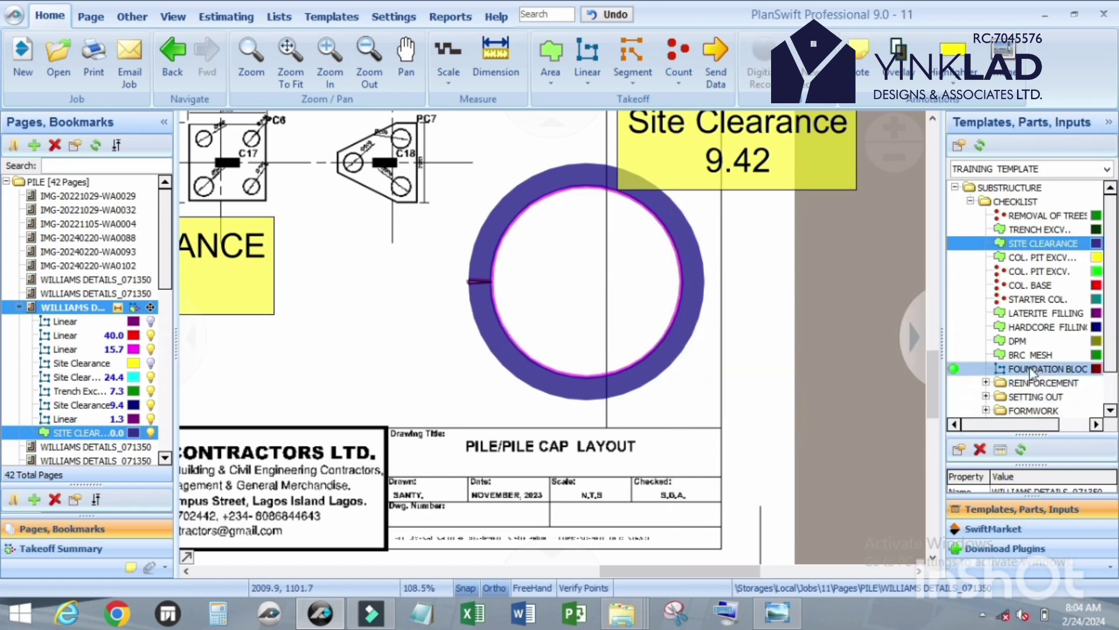
- Set the Trench Excavation template's width to 0.6 and begin its takeoff
scroll(1013, 389, "down", 1)
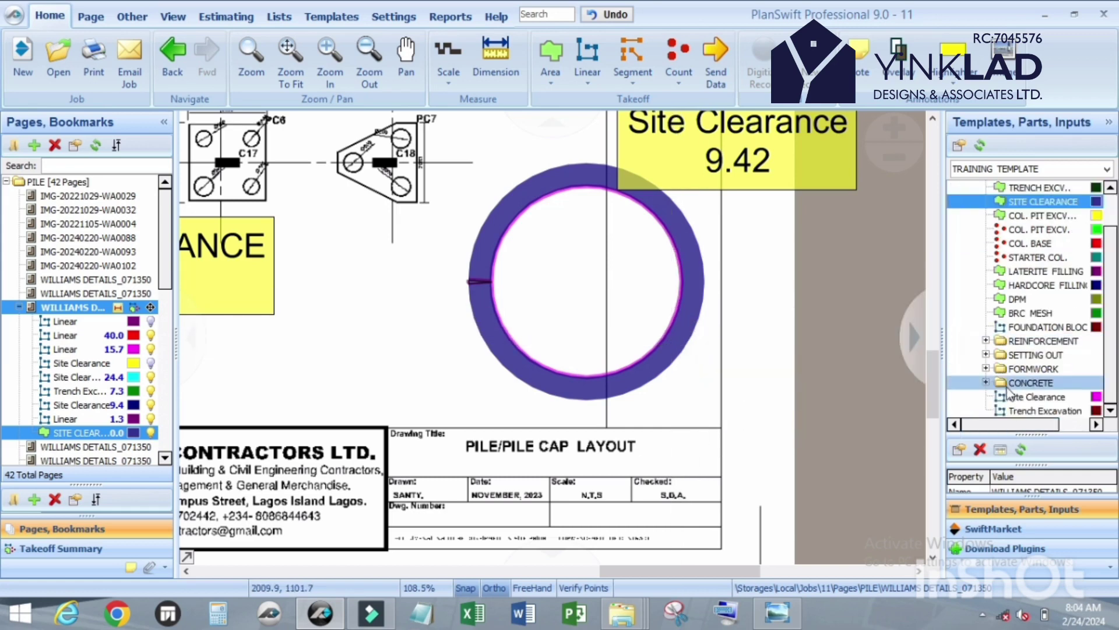
double_click(953, 411)
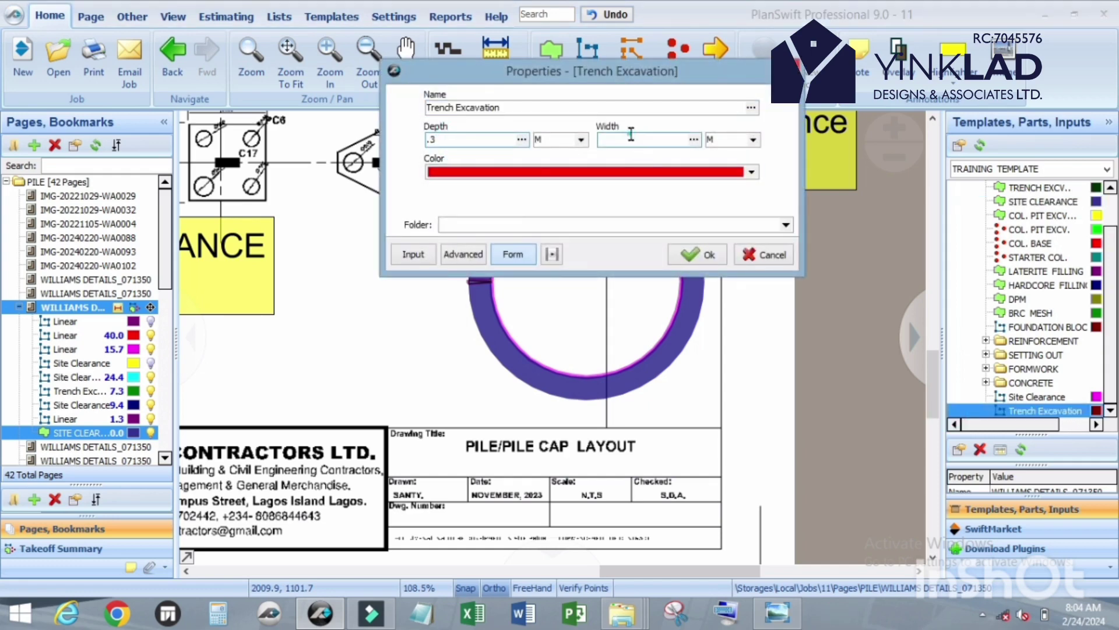
type(".6")
left_click(688, 261)
scroll(527, 259, "up", 5)
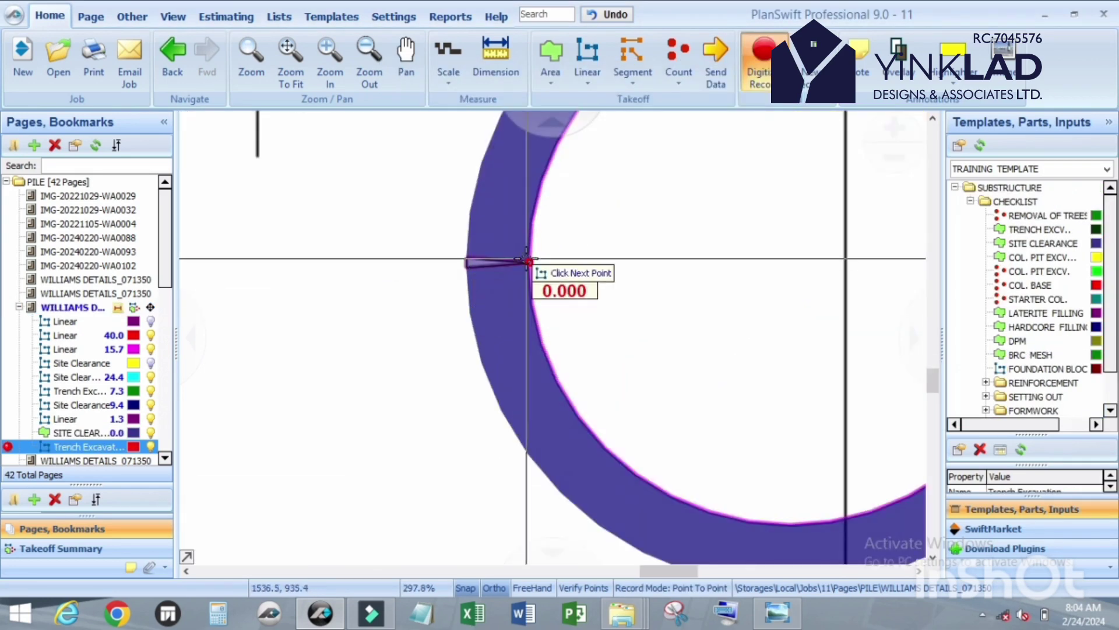
scroll(524, 429, "down", 5)
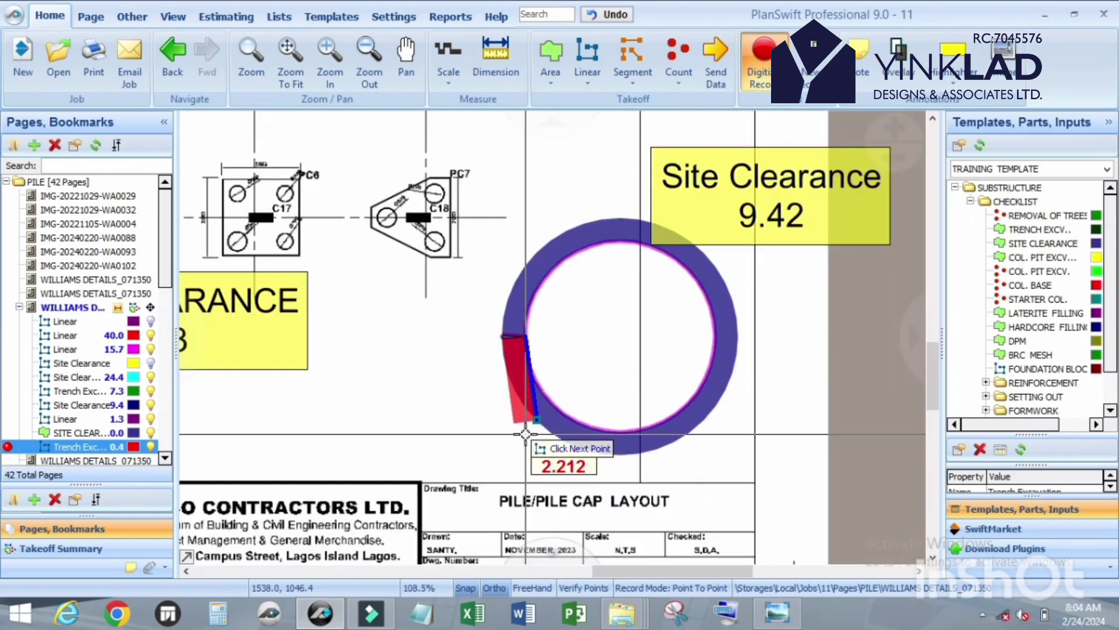
- Trace the red trench ring with arc segments and finish it at a 2.8 total
key("a")
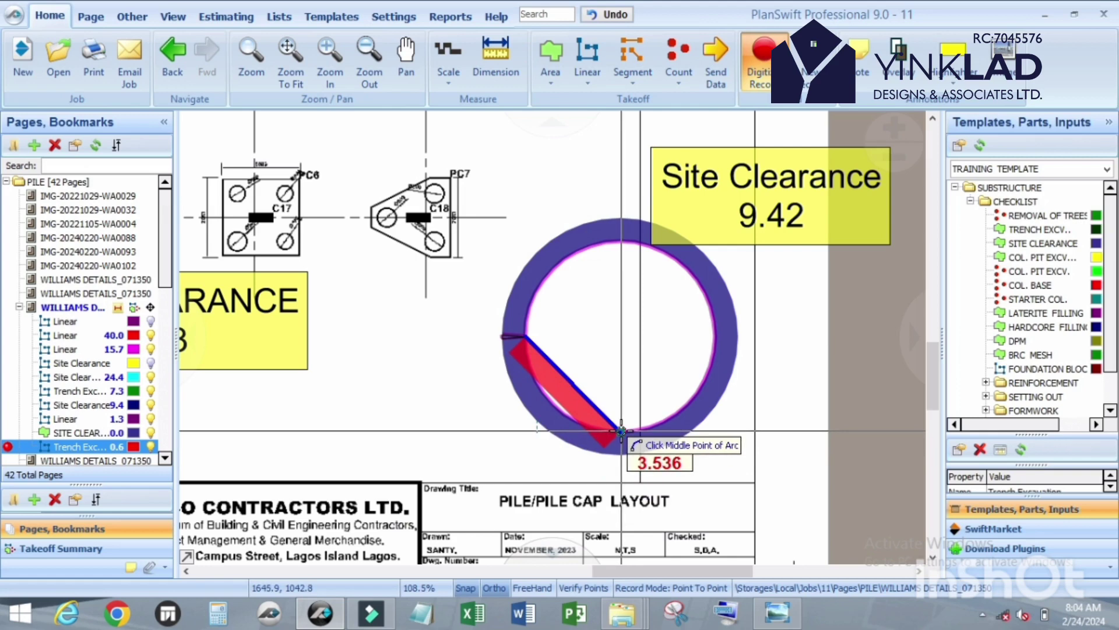
left_click(622, 432)
left_click(726, 320)
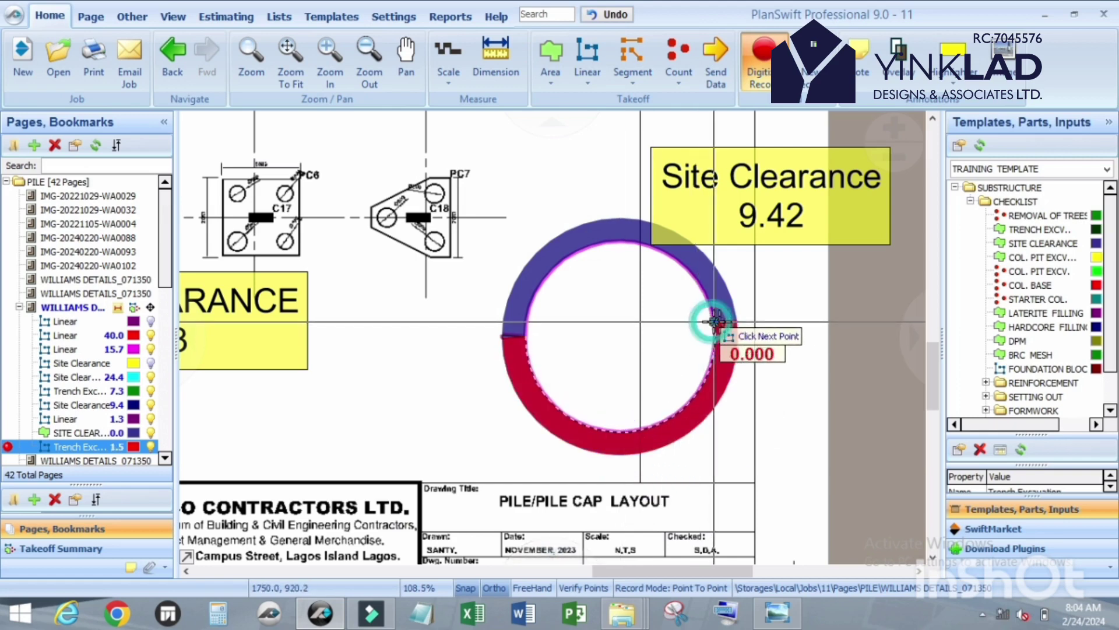
scroll(726, 321, "down", 4)
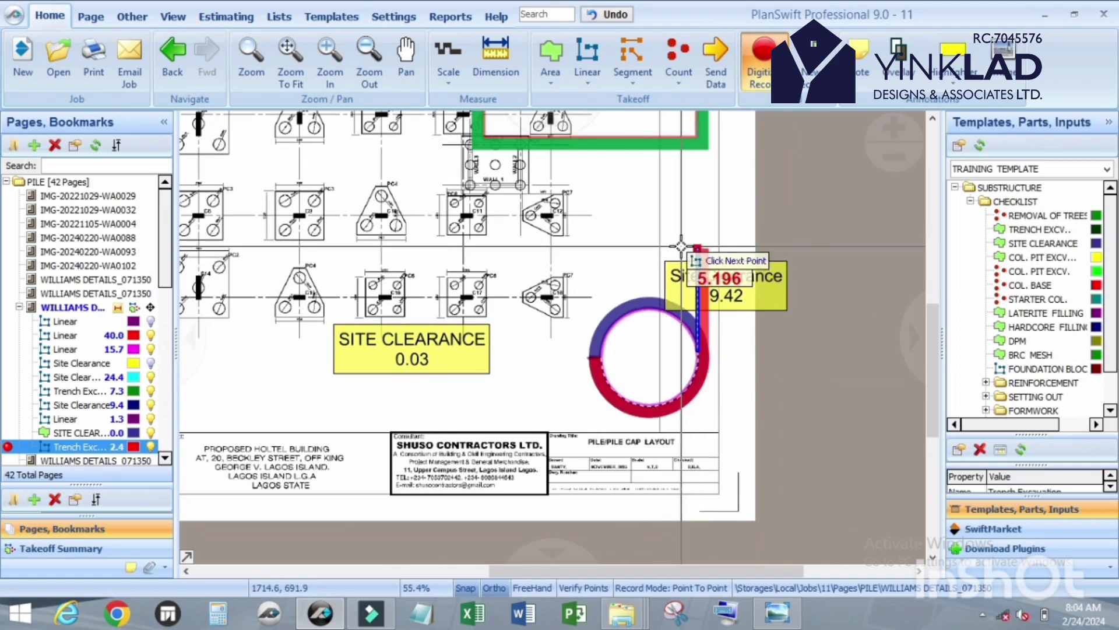
scroll(681, 247, "up", 4)
key("a")
scroll(636, 371, "up", 6)
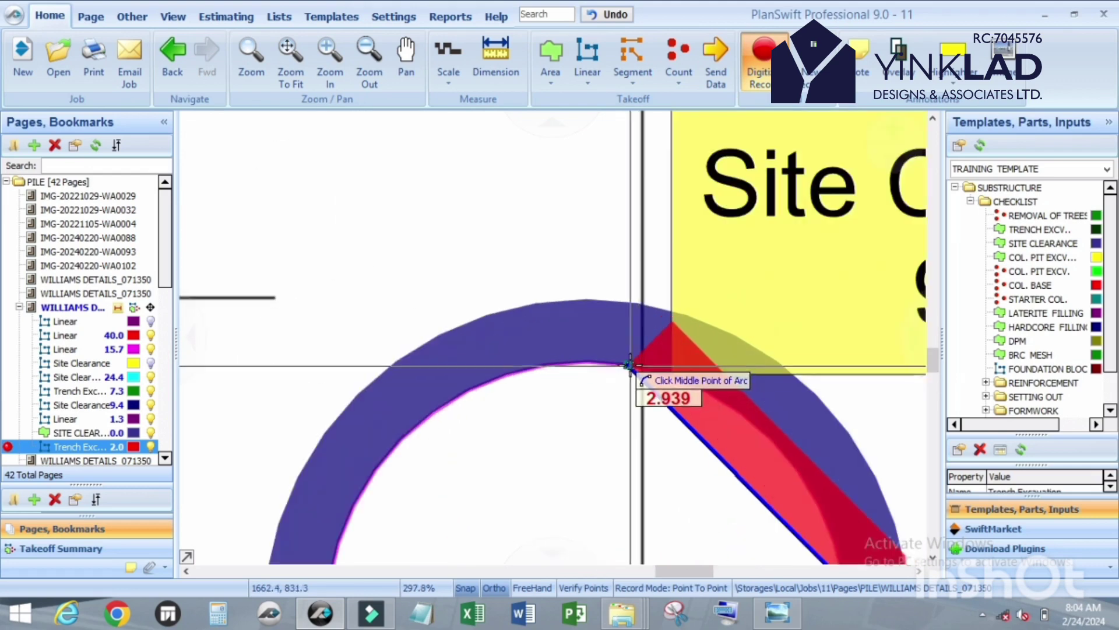
scroll(629, 361, "down", 6)
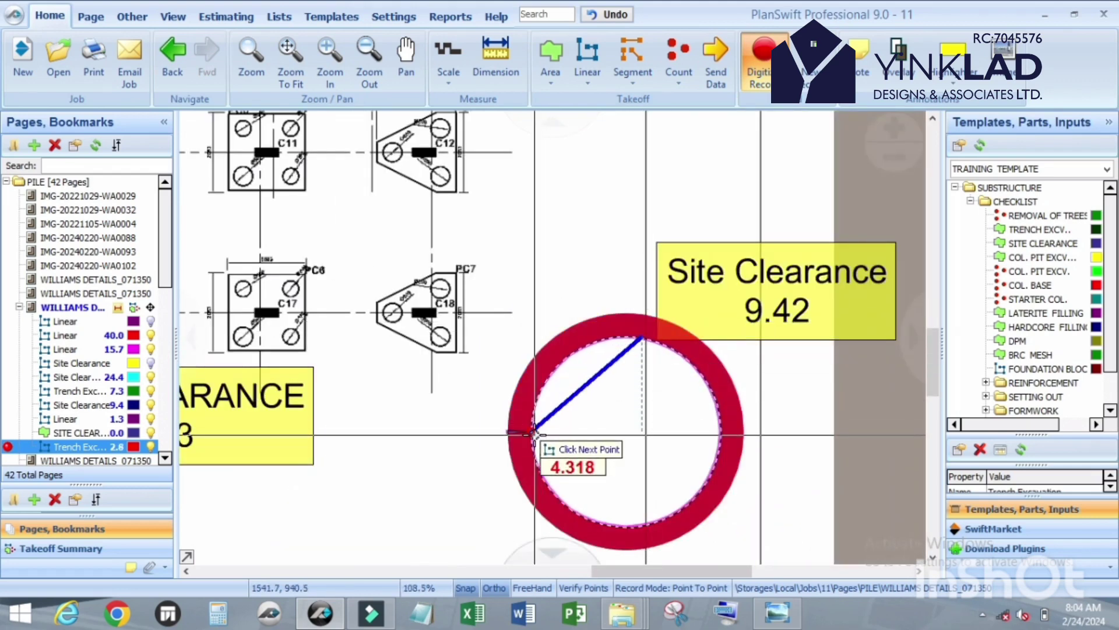
left_click(506, 433)
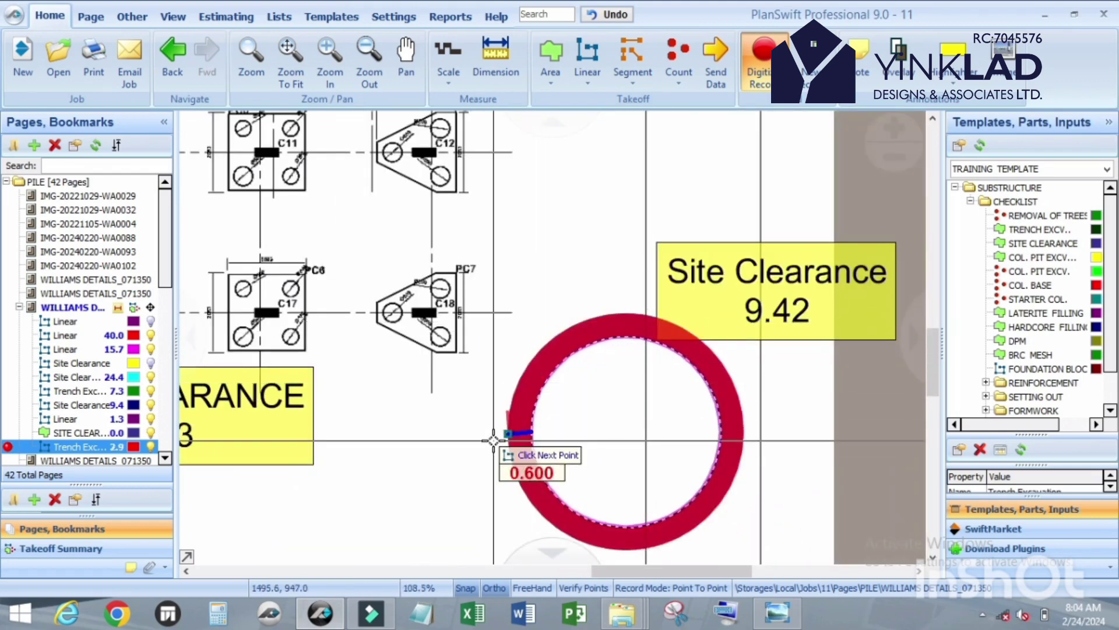
key("Escape")
scroll(529, 396, "up", 10)
- Start a TRENCH EXCV.. area takeoff and trace the notch in the ring's gap
left_click(158, 433)
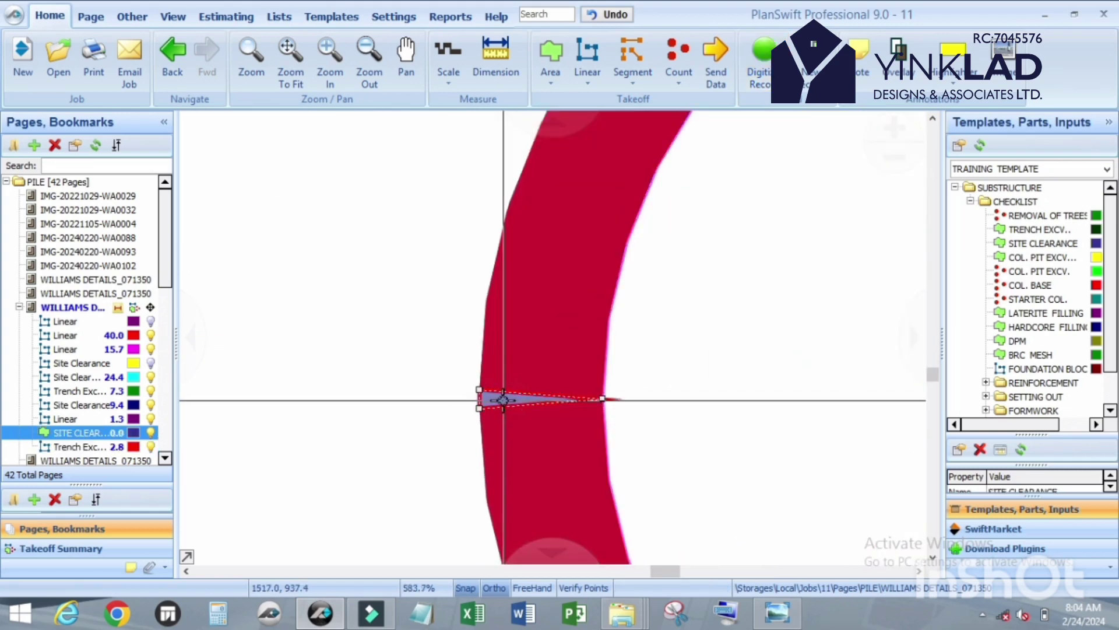
left_click(240, 452)
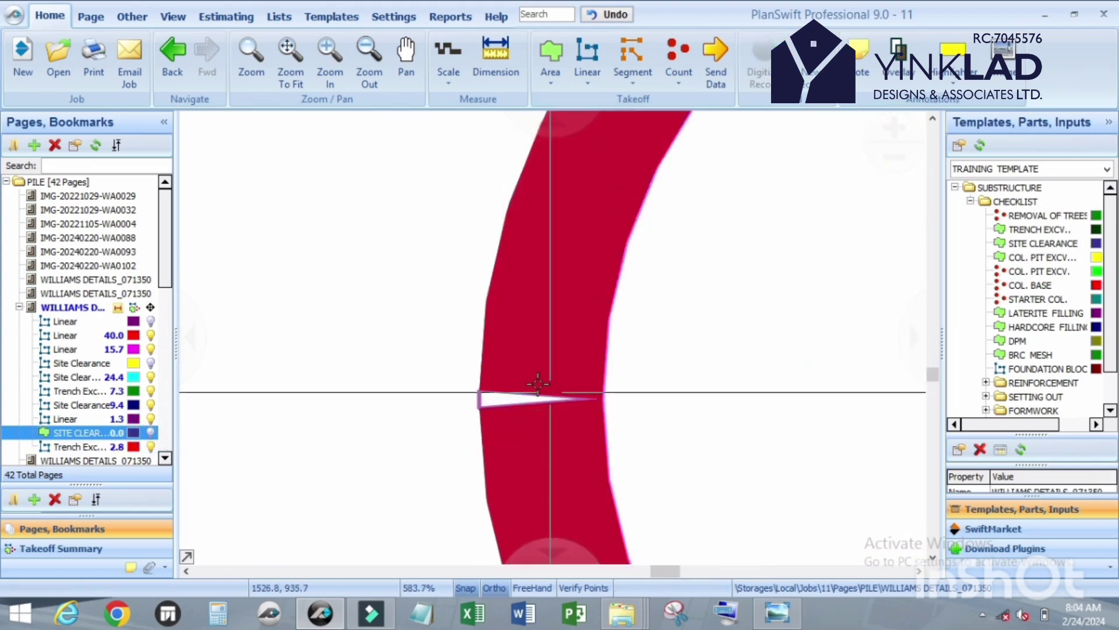
scroll(513, 391, "down", 5)
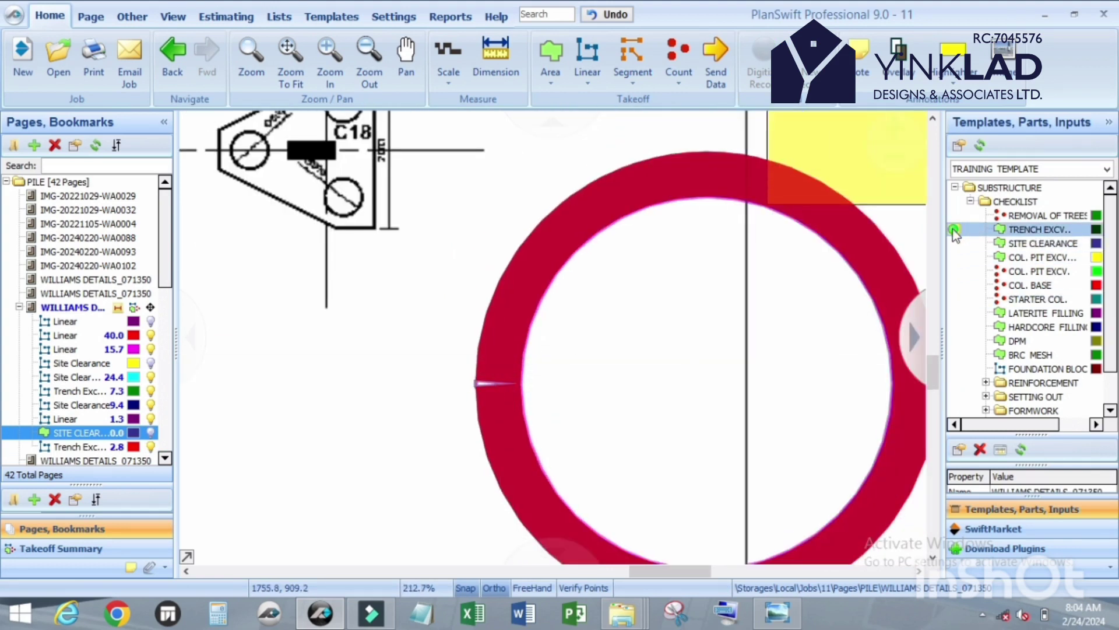
double_click(953, 228)
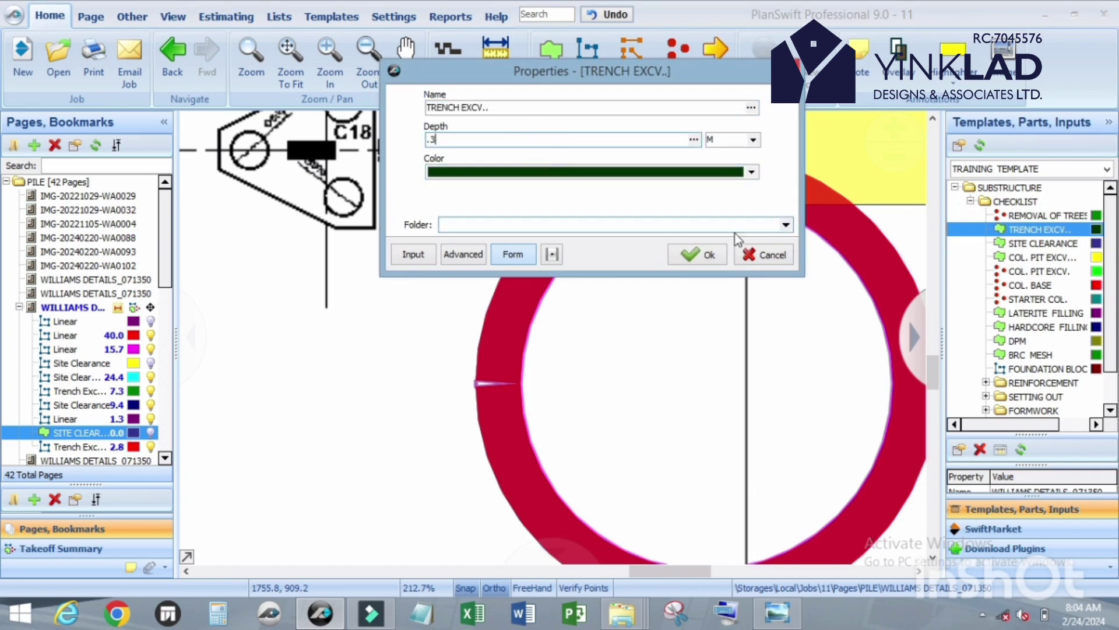
left_click(710, 255)
scroll(490, 346, "up", 8)
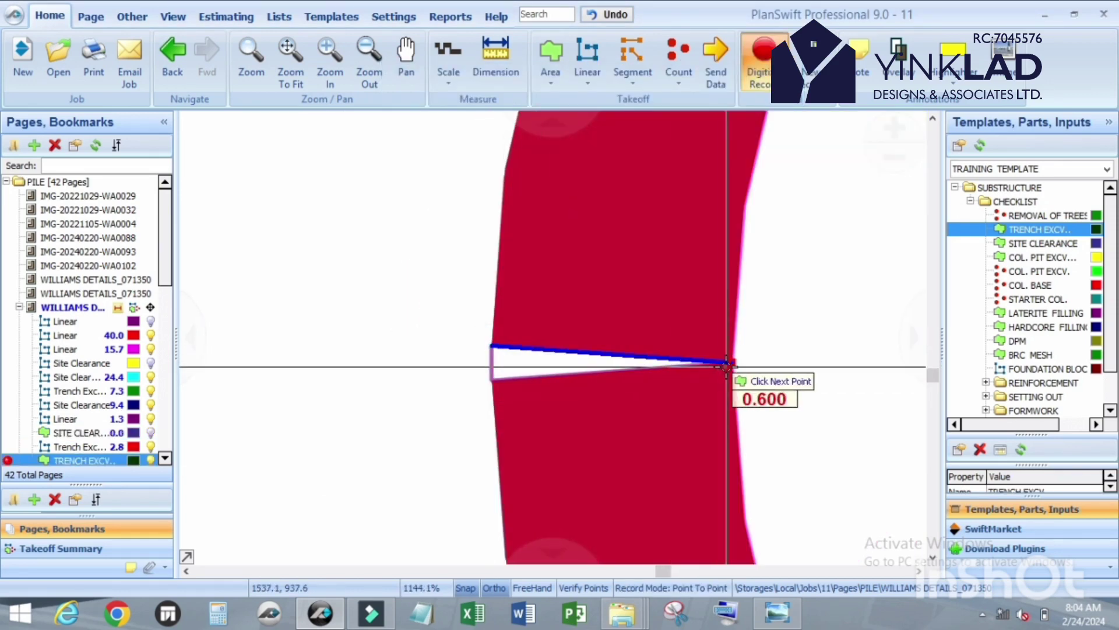
left_click(491, 383)
- Show the new trench area's 0.01 quantity label
scroll(490, 385, "down", 13)
scroll(555, 429, "down", 3)
scroll(555, 430, "up", 5)
scroll(414, 411, "down", 2)
scroll(414, 411, "up", 1)
scroll(414, 411, "down", 3)
scroll(917, 345, "up", 5)
scroll(918, 345, "up", 5)
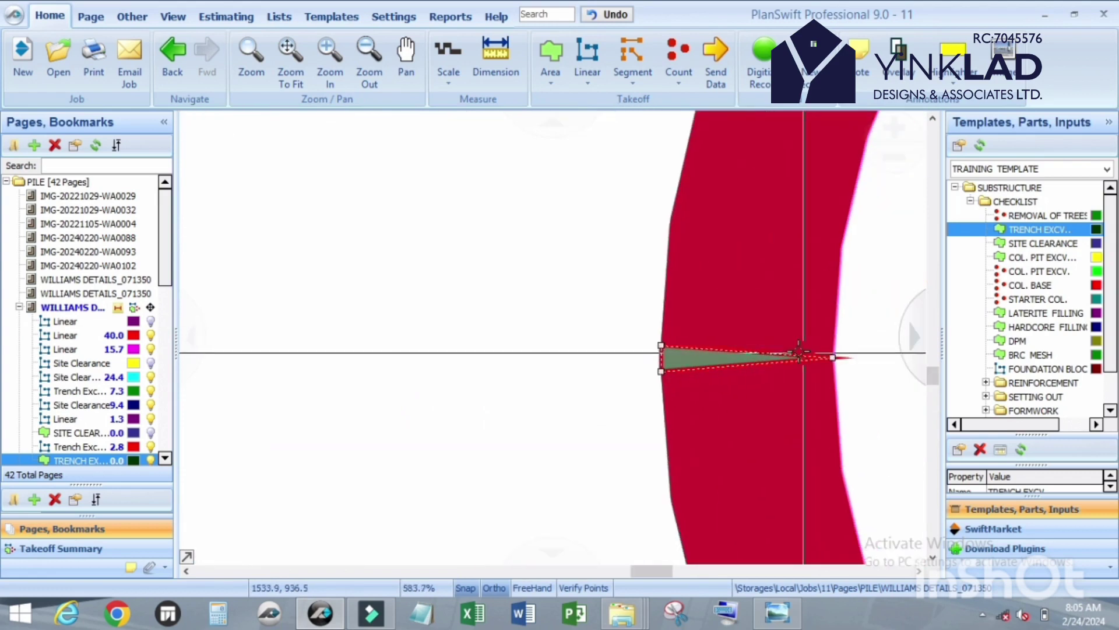
right_click(674, 357)
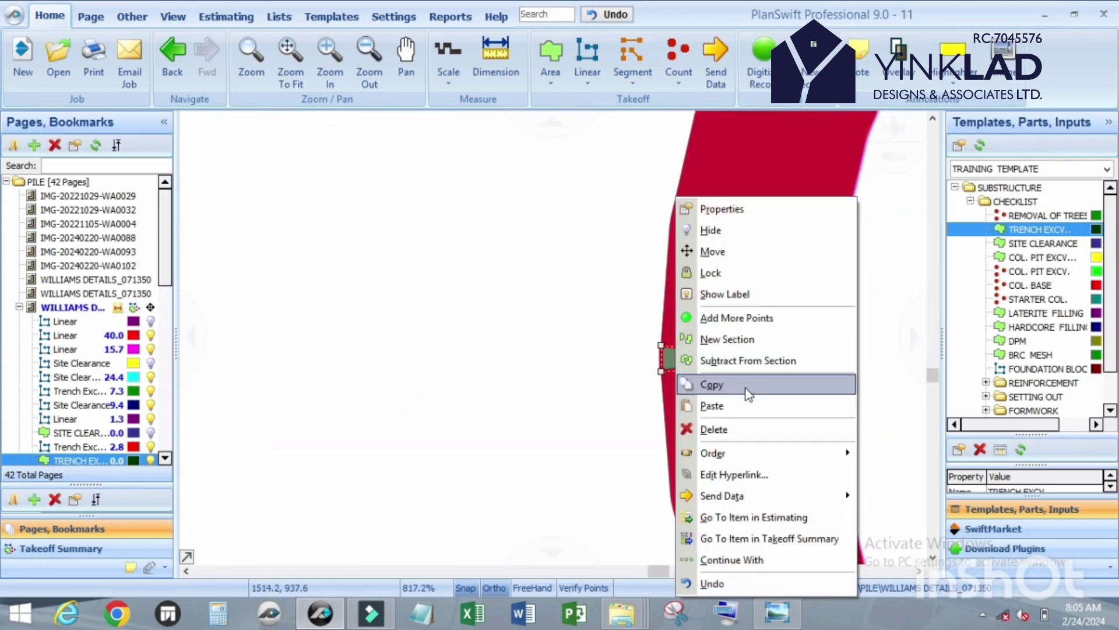
left_click(761, 300)
scroll(694, 328, "down", 6)
- Show the red ring's Trench Excavation 2.83 quantity label
scroll(660, 293, "up", 2)
scroll(467, 318, "down", 2)
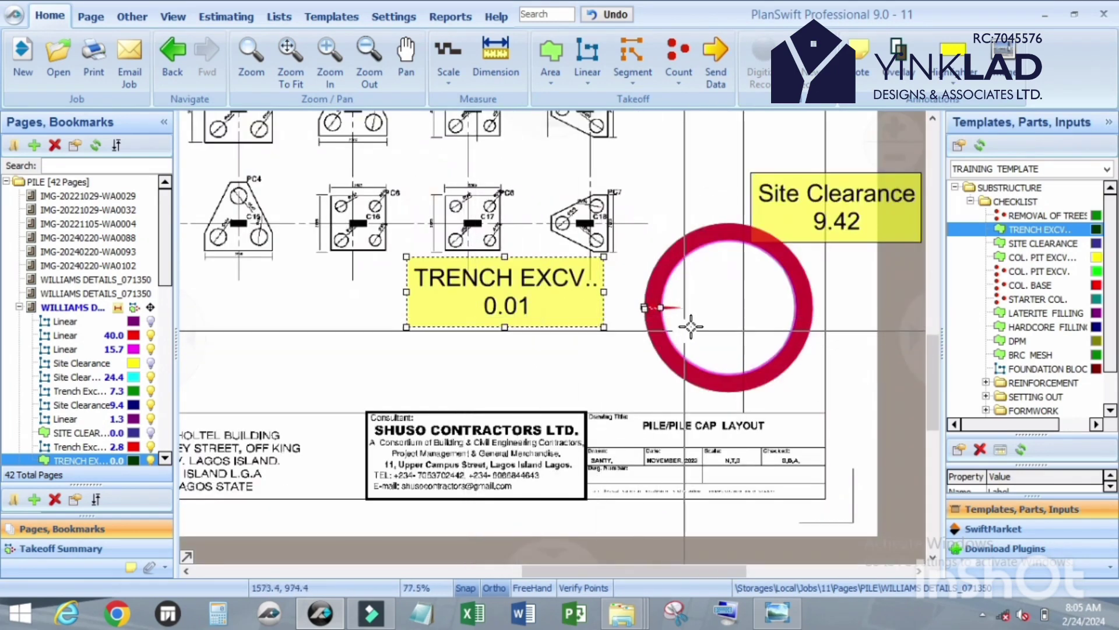
scroll(697, 321, "up", 1)
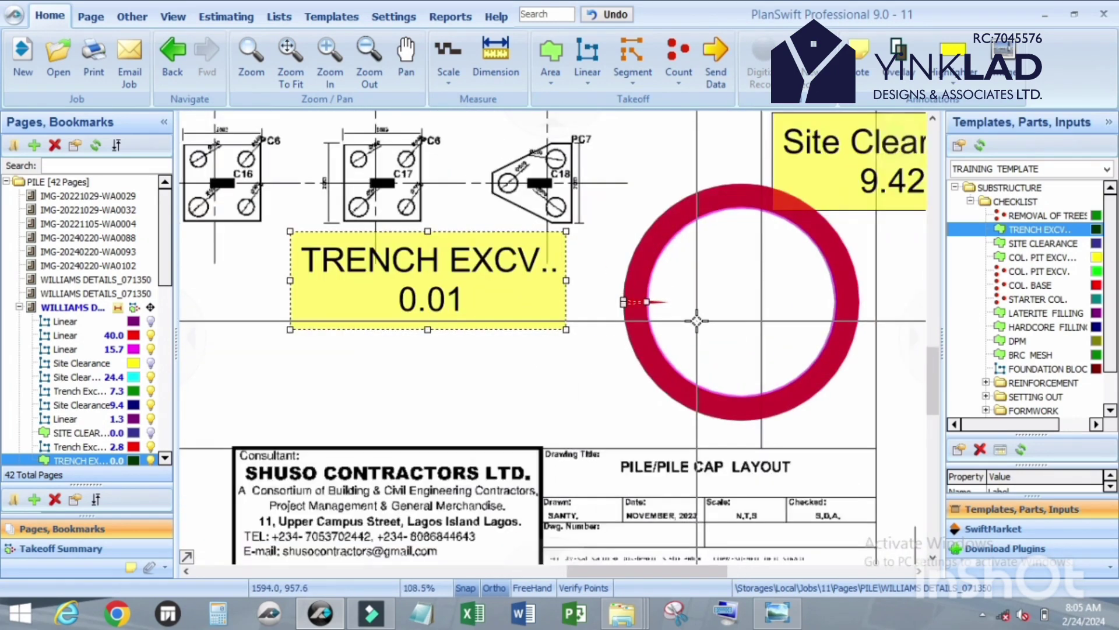
scroll(689, 324, "down", 2)
scroll(721, 400, "up", 2)
scroll(513, 380, "up", 2)
scroll(467, 388, "down", 3)
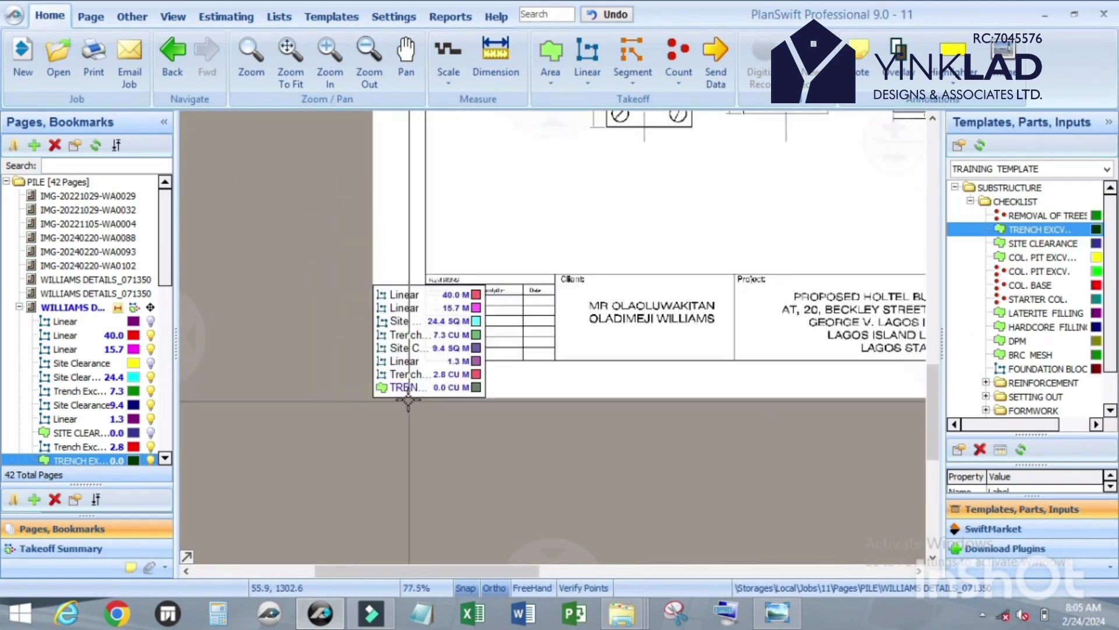
scroll(409, 398, "down", 2)
scroll(516, 302, "up", 4)
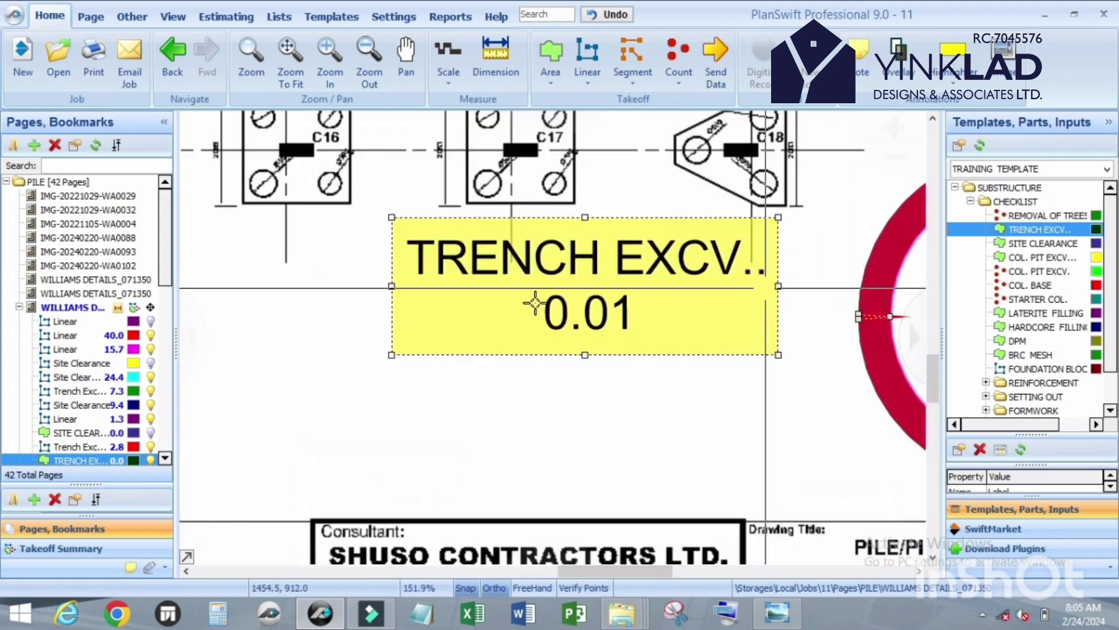
scroll(516, 303, "down", 6)
scroll(728, 373, "up", 4)
right_click(629, 199)
left_click(677, 314)
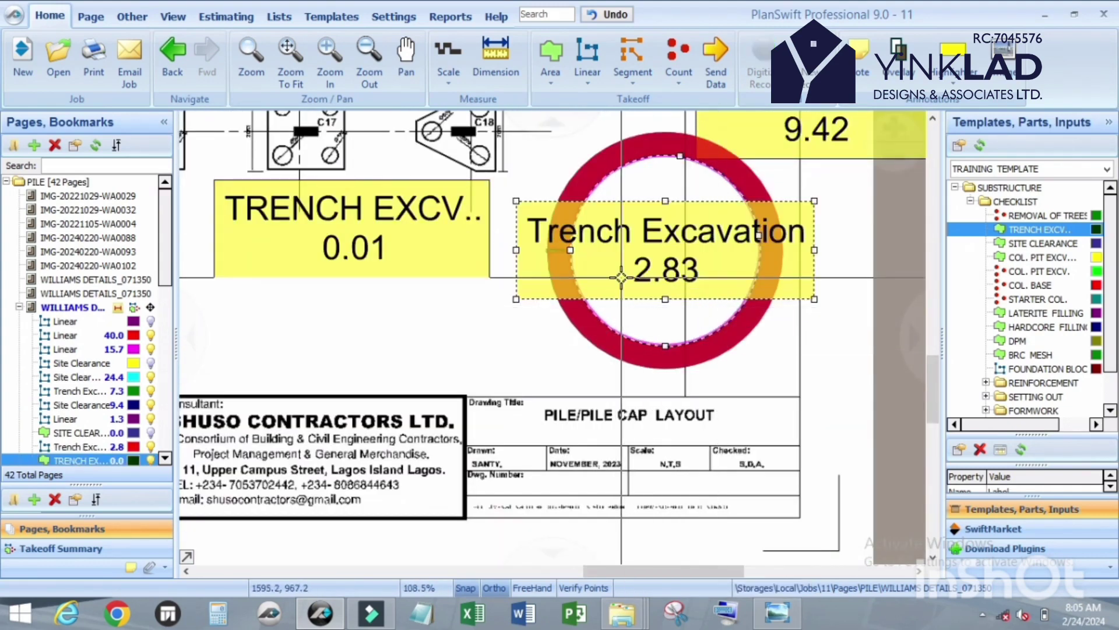
- Move the Trench Excavation 2.83 label to just right of the pile ring
scroll(526, 326, "down", 3)
left_click_drag(526, 326, 661, 338)
scroll(723, 327, "up", 2)
scroll(715, 338, "down", 2)
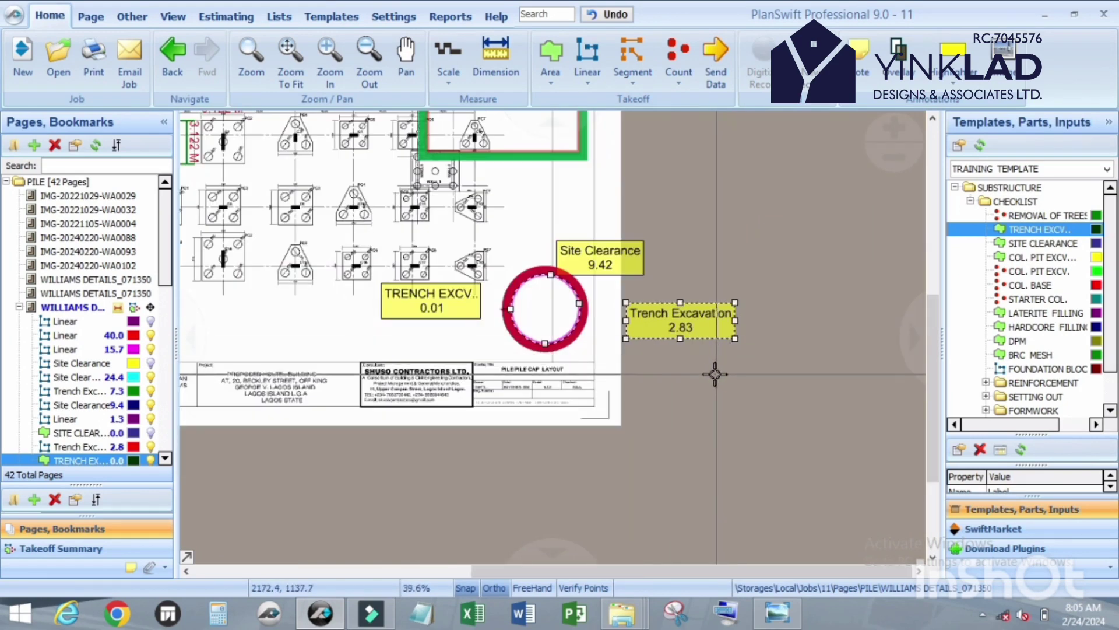
scroll(667, 358, "up", 2)
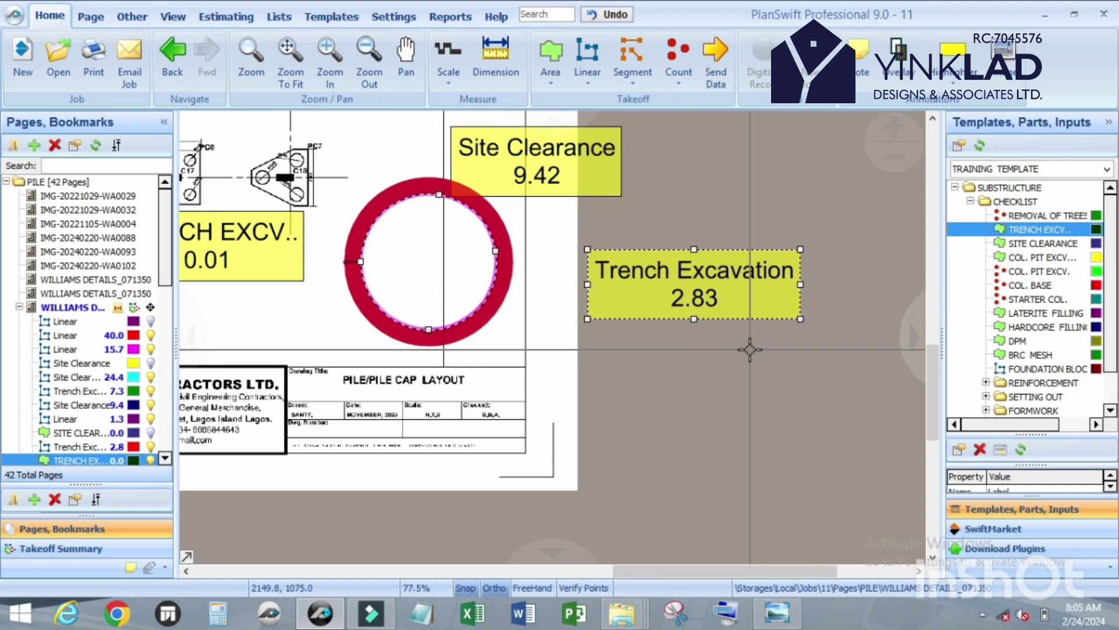
scroll(750, 350, "down", 3)
scroll(758, 332, "up", 4)
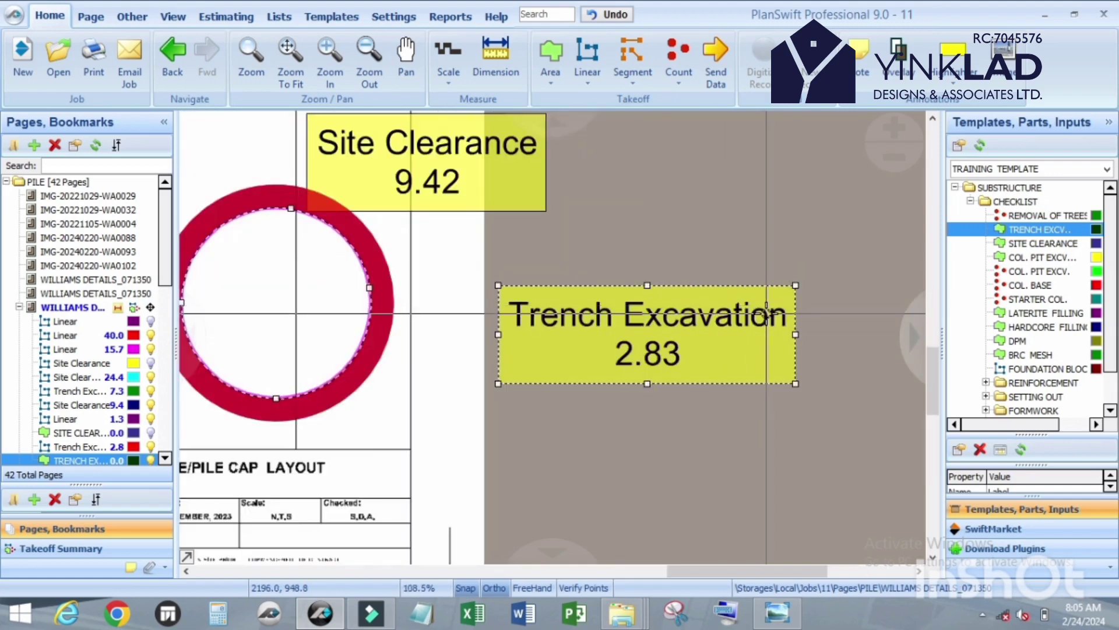
scroll(731, 337, "down", 3)
scroll(689, 339, "up", 2)
scroll(685, 343, "down", 2)
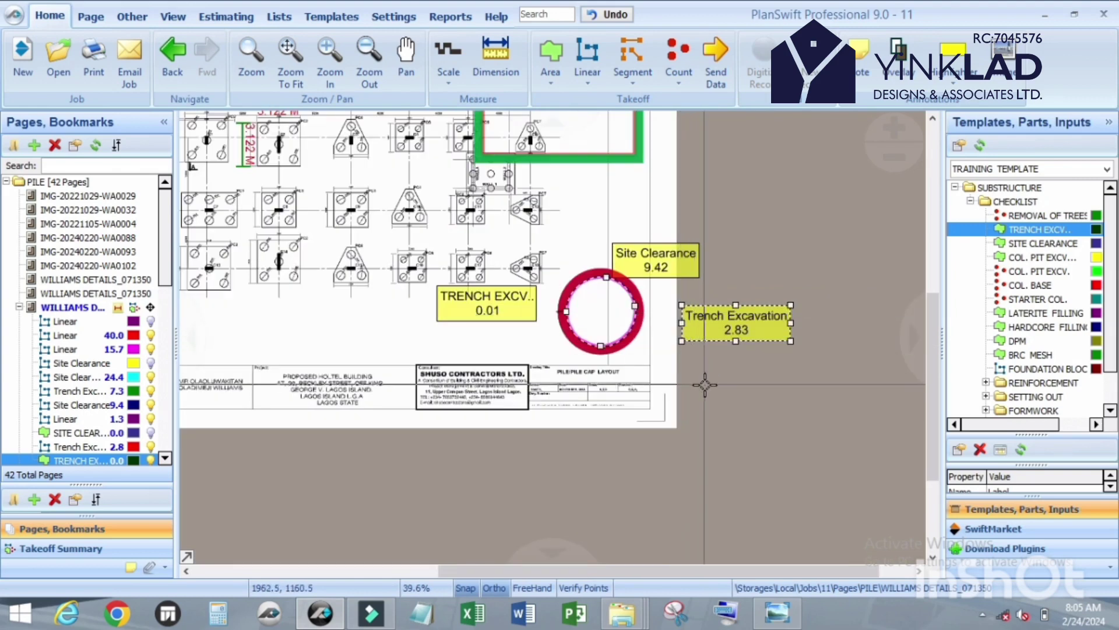
scroll(723, 370, "up", 2)
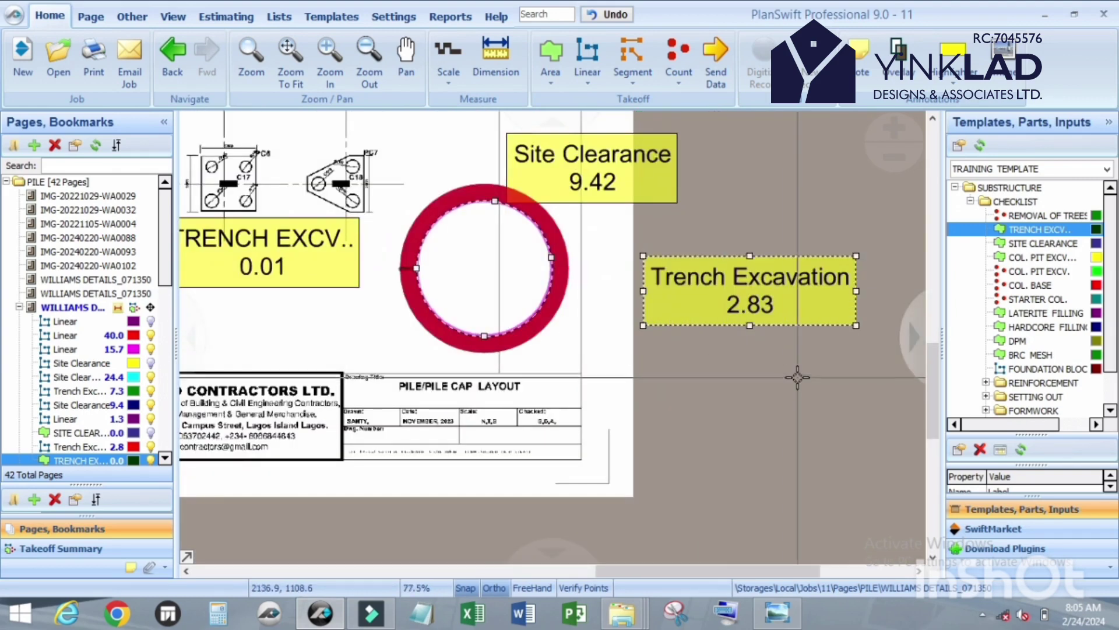
scroll(728, 356, "down", 2)
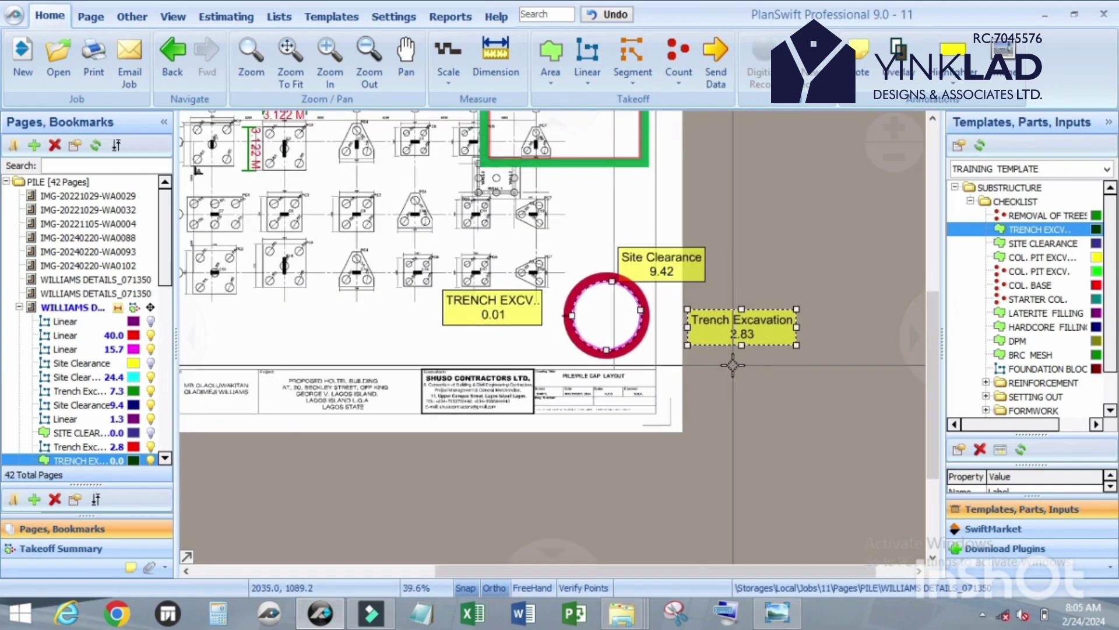
scroll(517, 282, "up", 3)
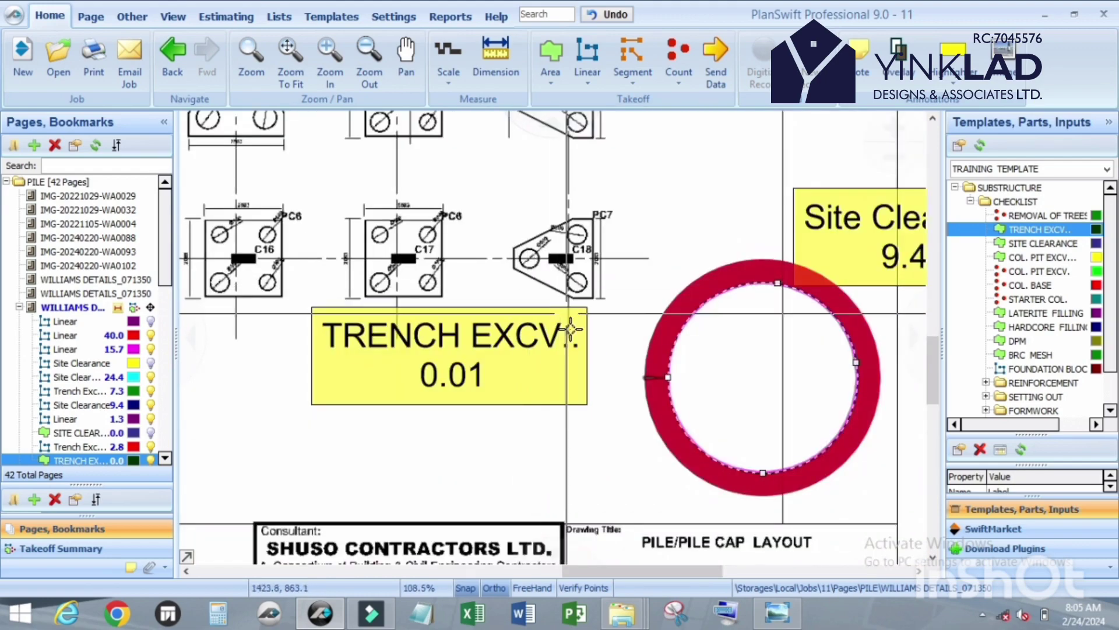
scroll(587, 377, "down", 3)
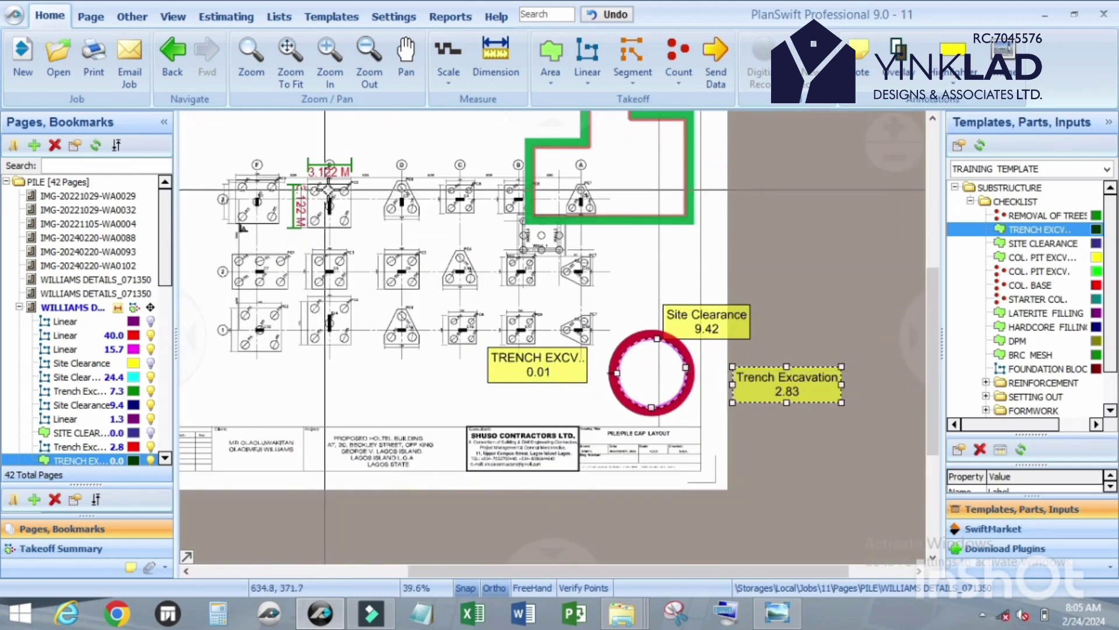
scroll(598, 206, "up", 3)
scroll(598, 206, "down", 3)
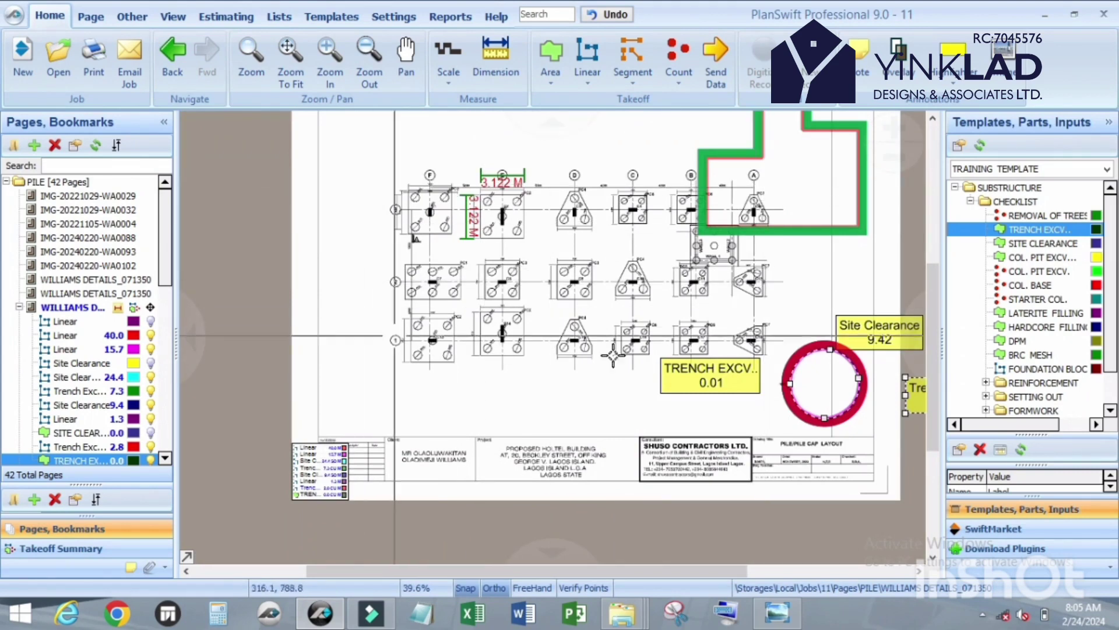
scroll(467, 303, "up", 1)
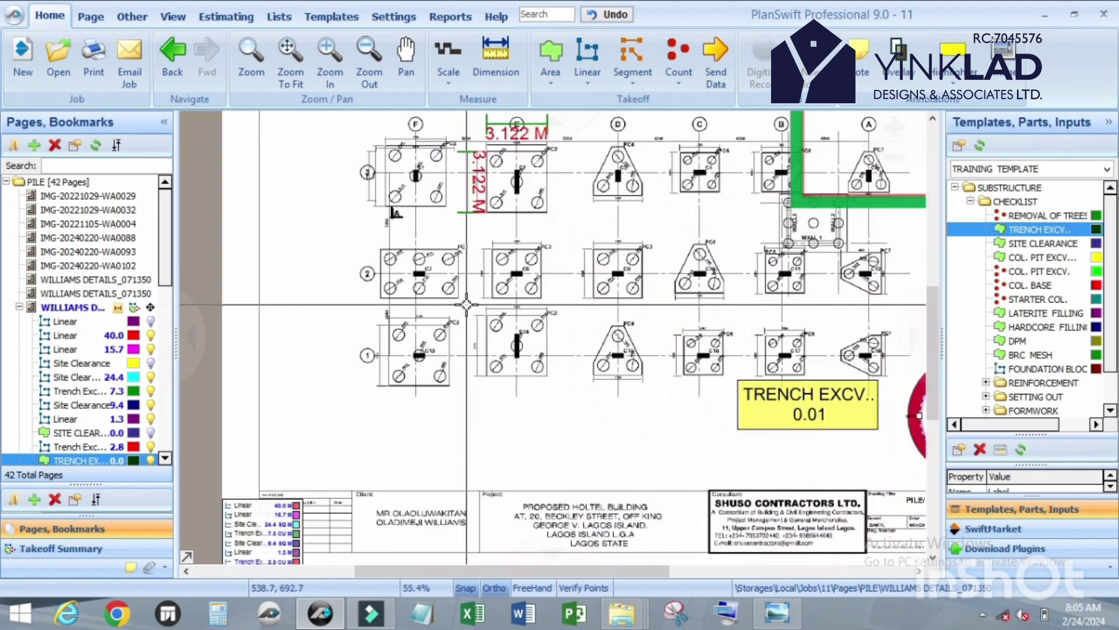
scroll(467, 304, "up", 2)
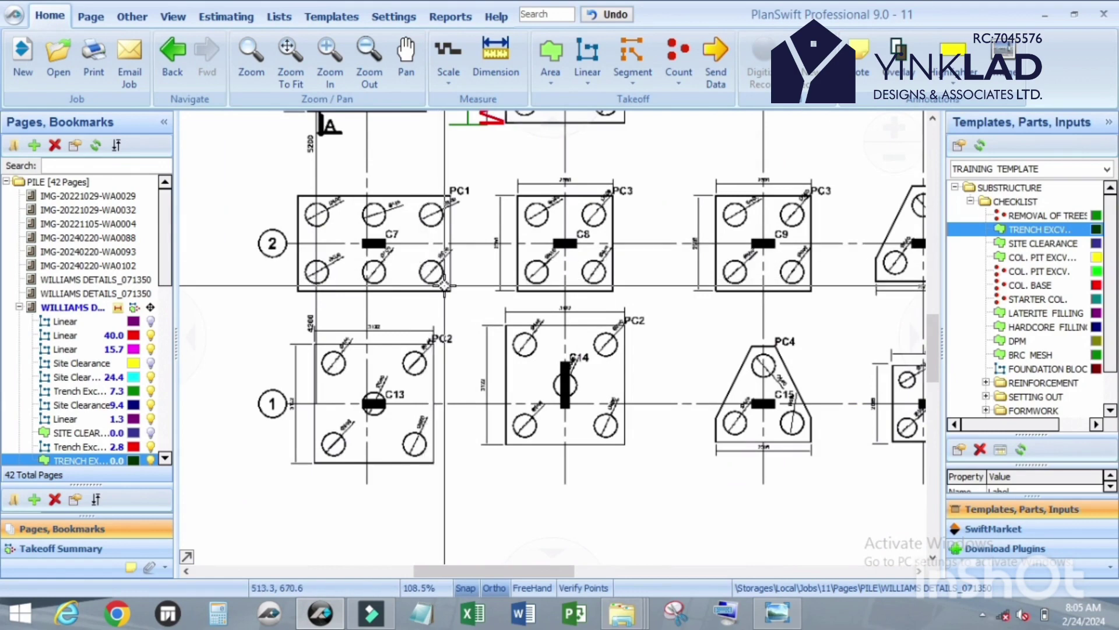
scroll(467, 274, "down", 3)
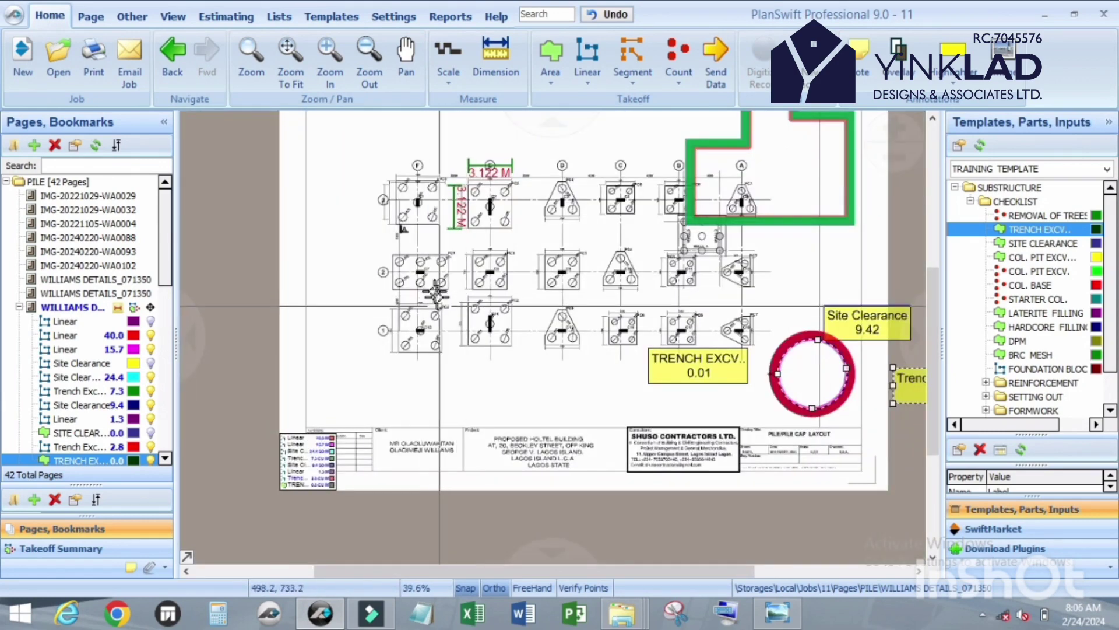
scroll(752, 305, "up", 1)
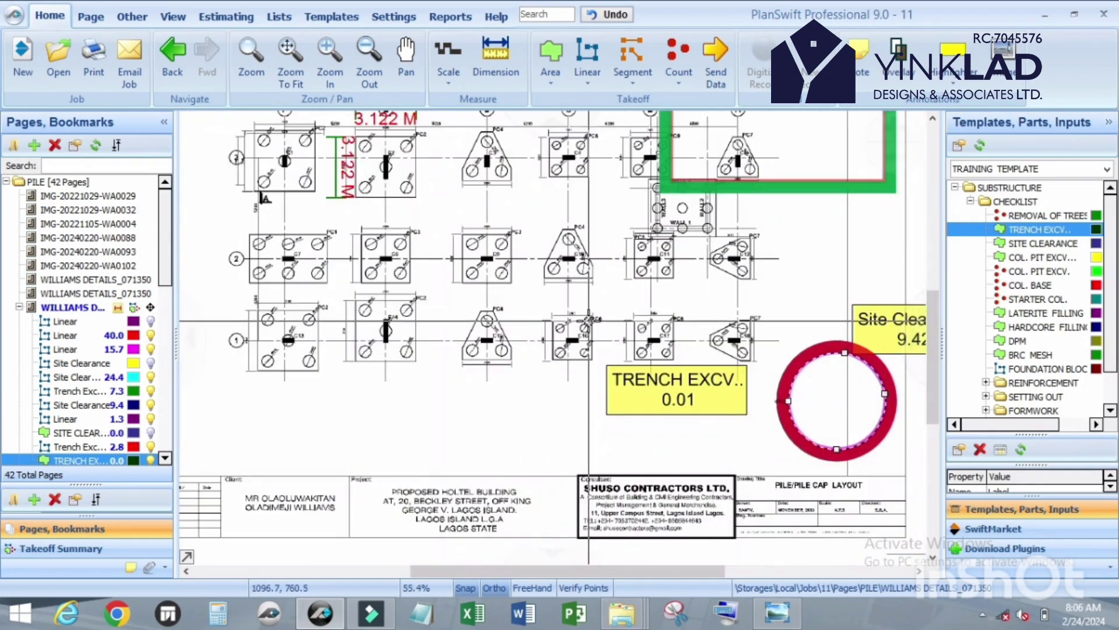